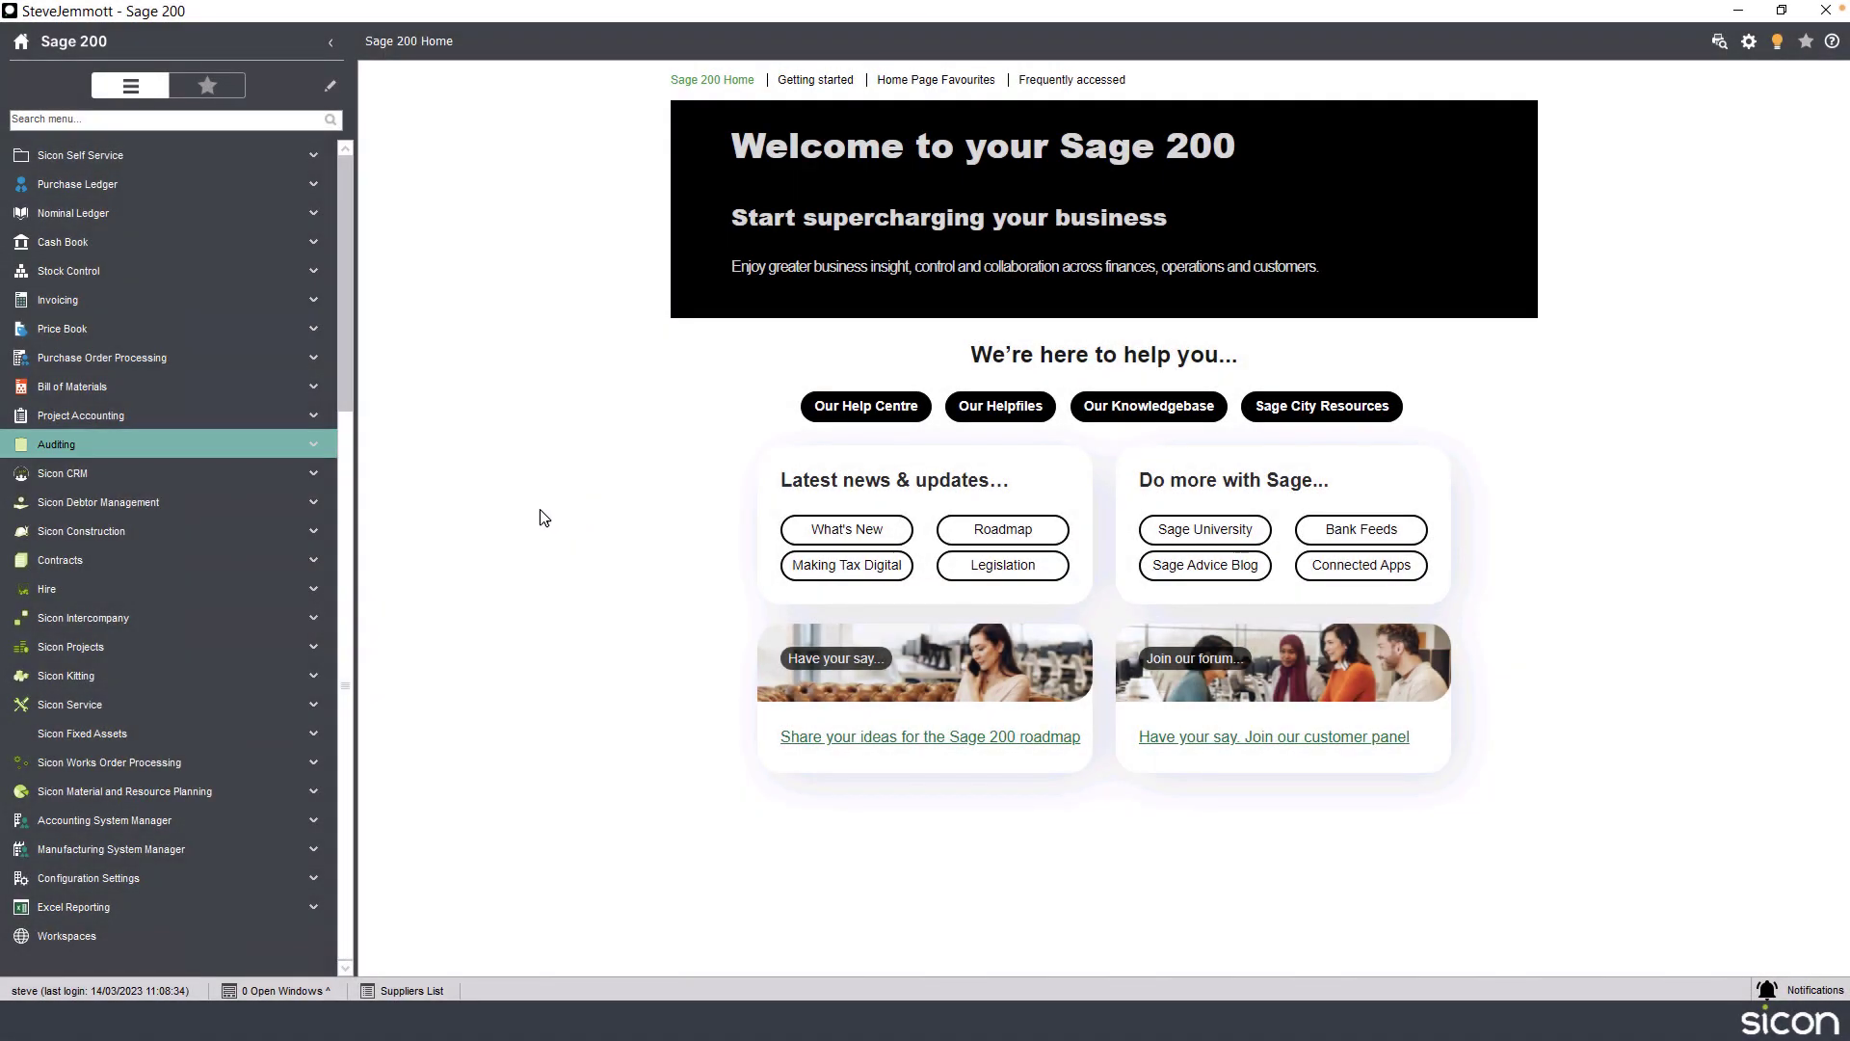
Open the Auditing settings and review the auditing features for the Cash Book, Purchase Ledger and Sales Ledger modules.
click(278, 449)
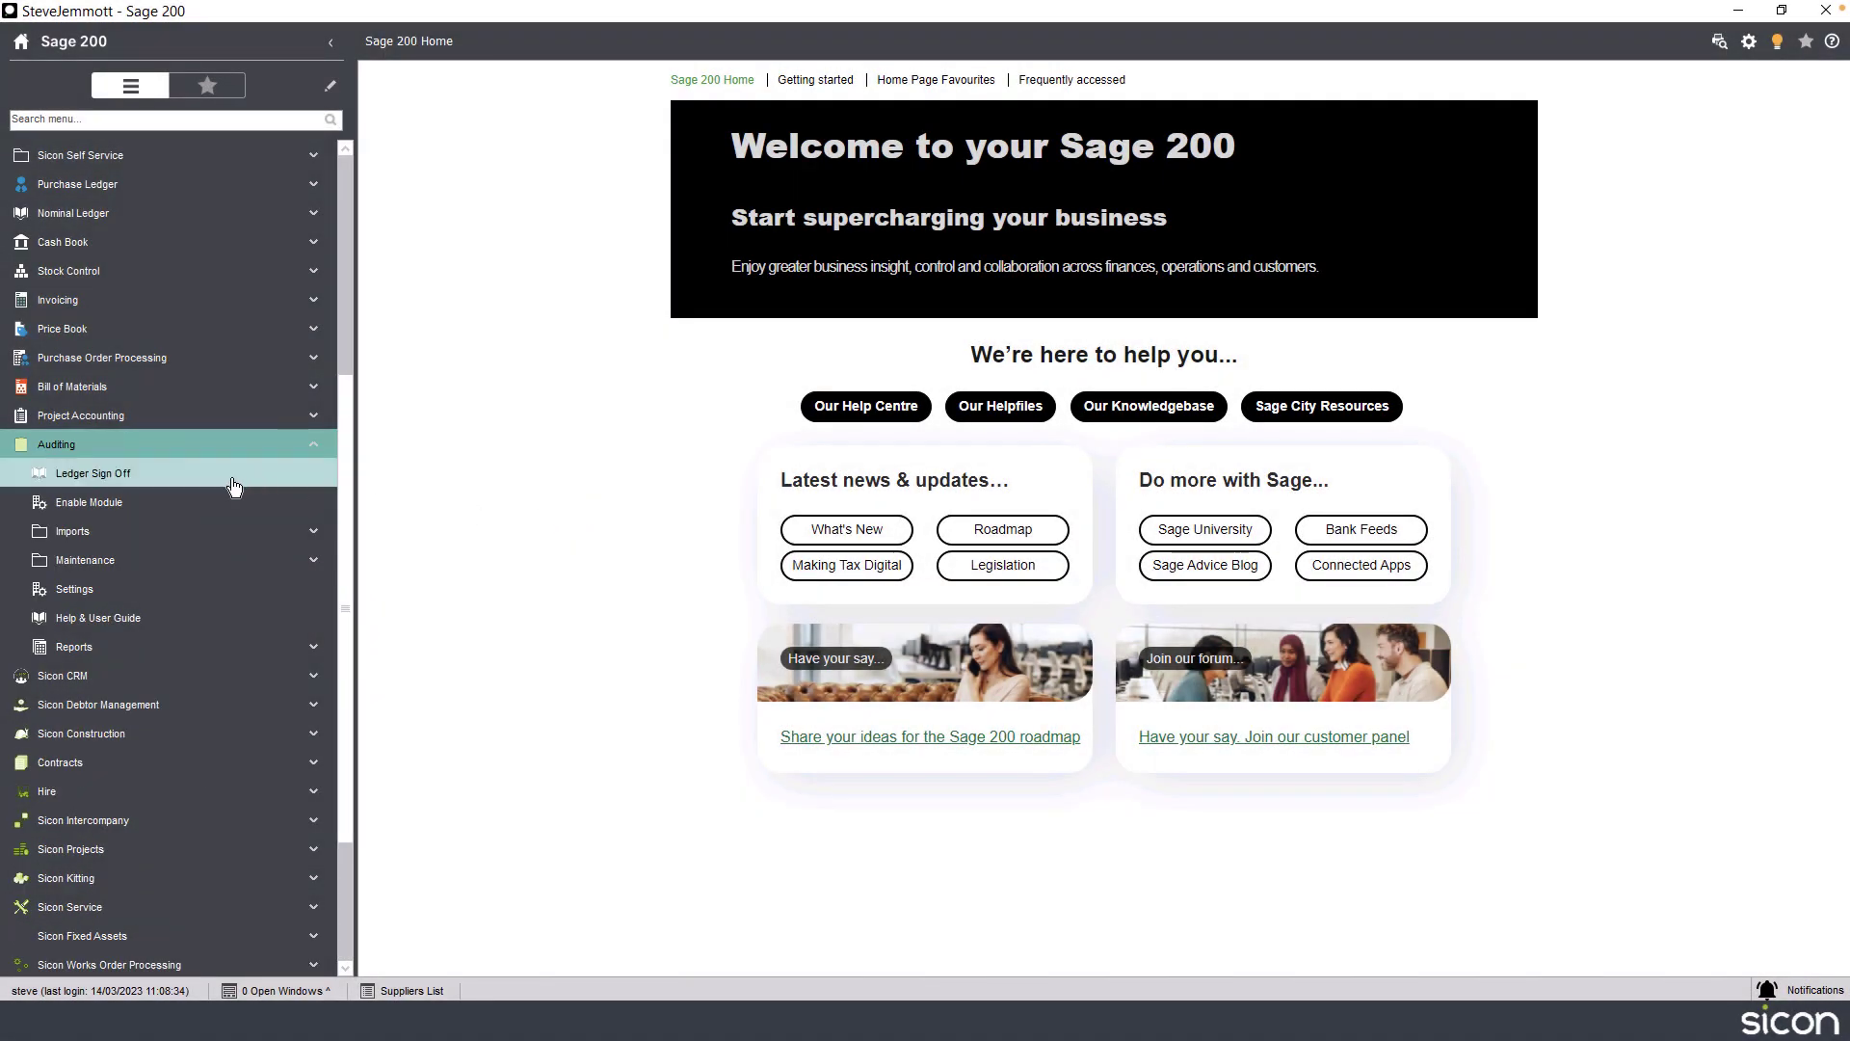
click(143, 601)
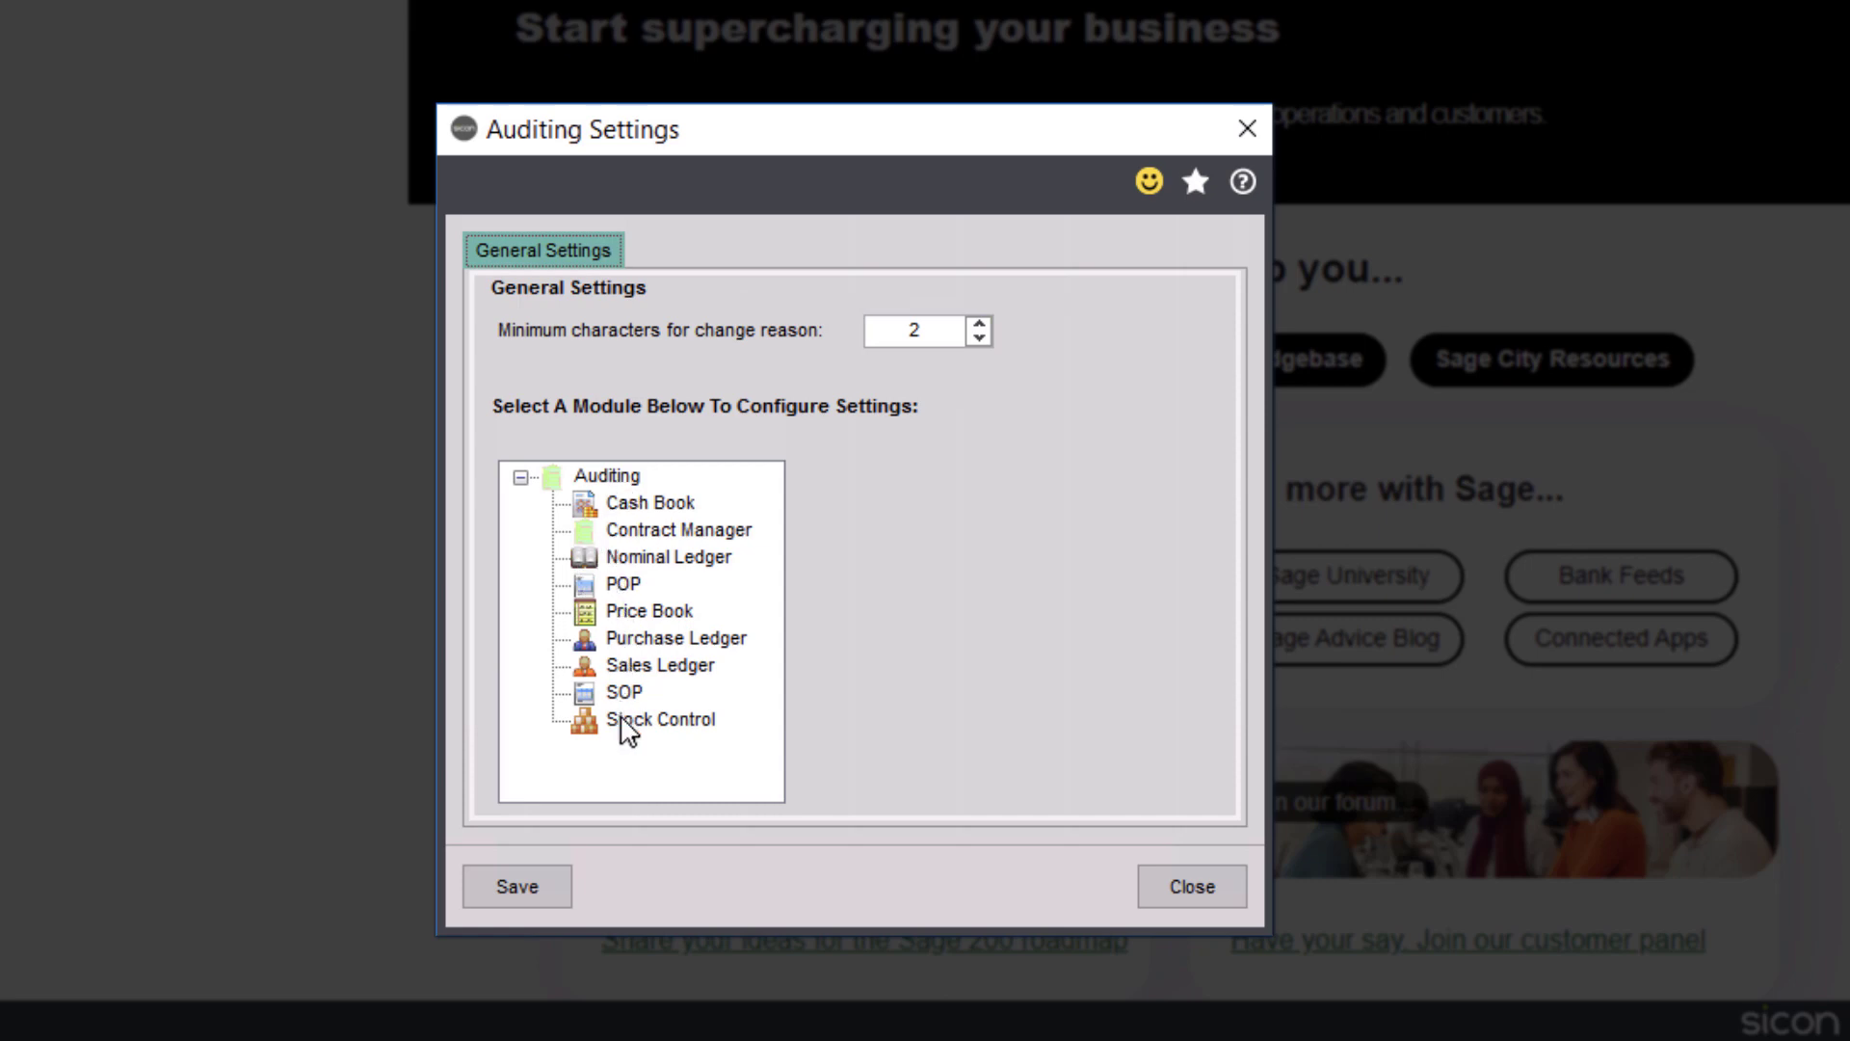
click(646, 511)
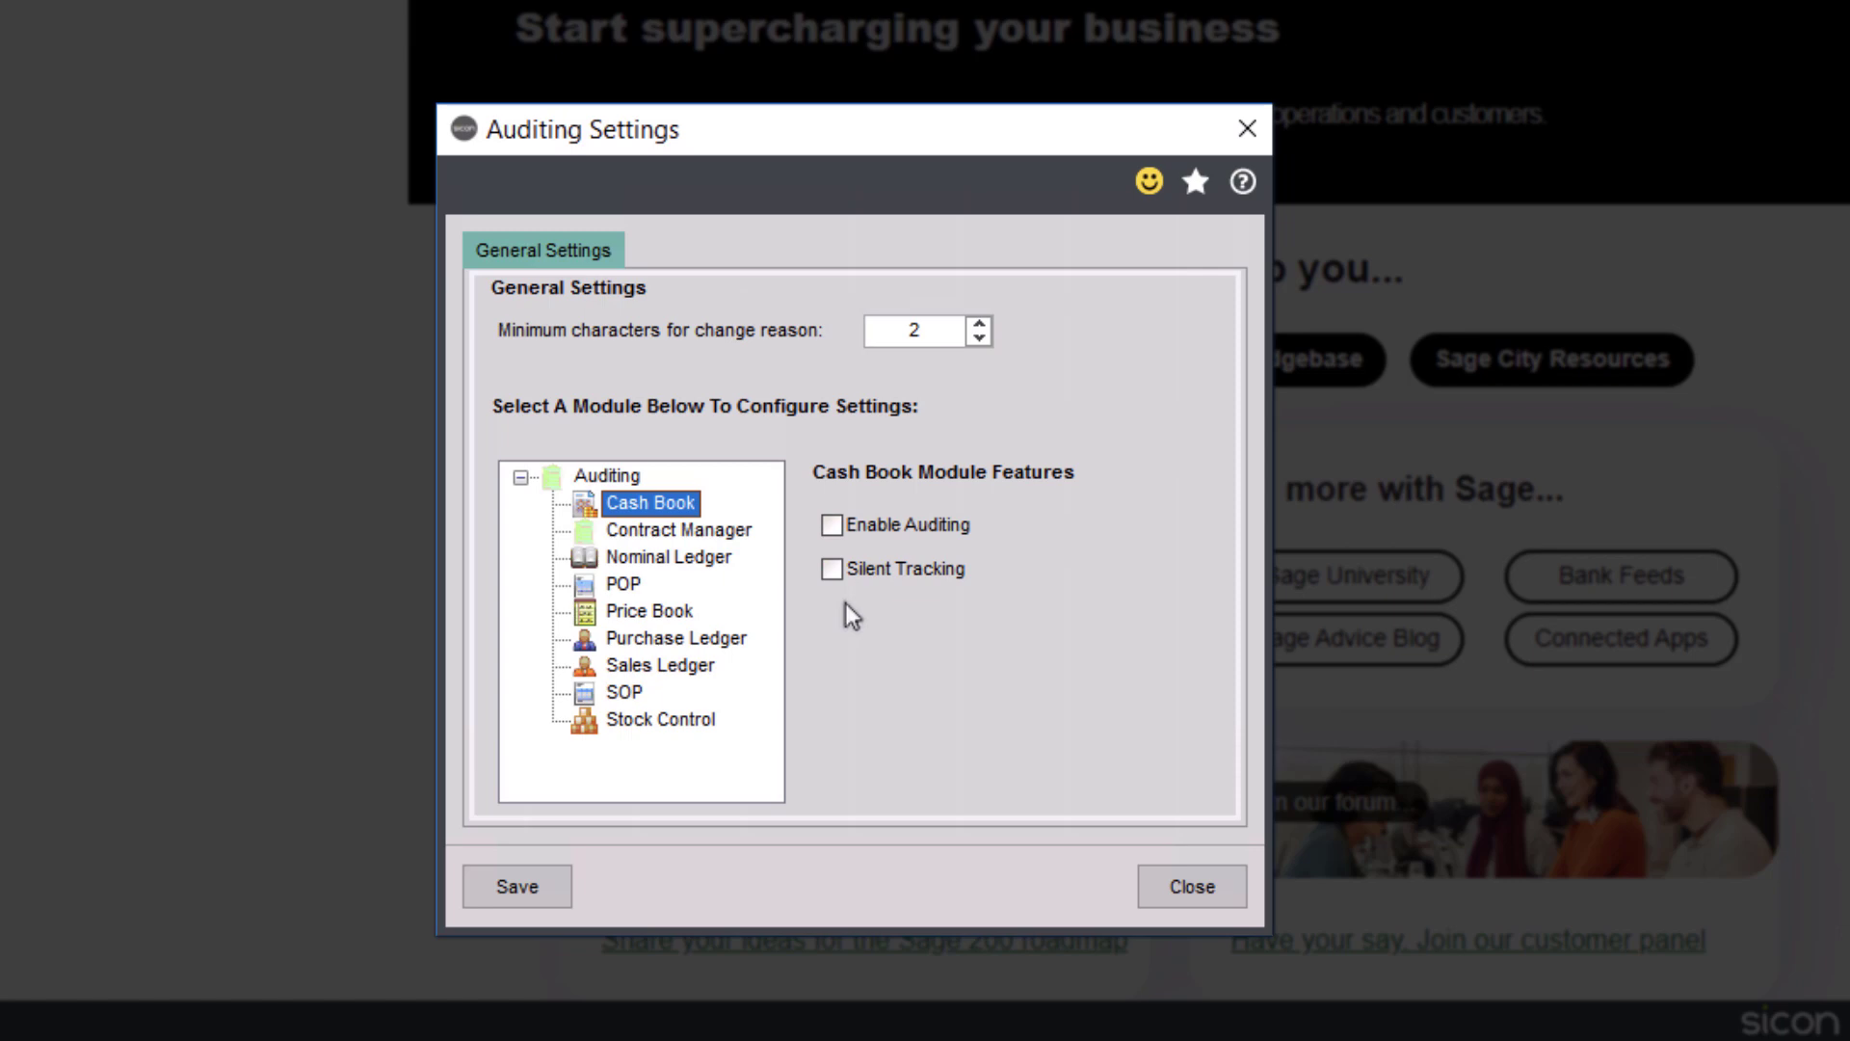
click(731, 640)
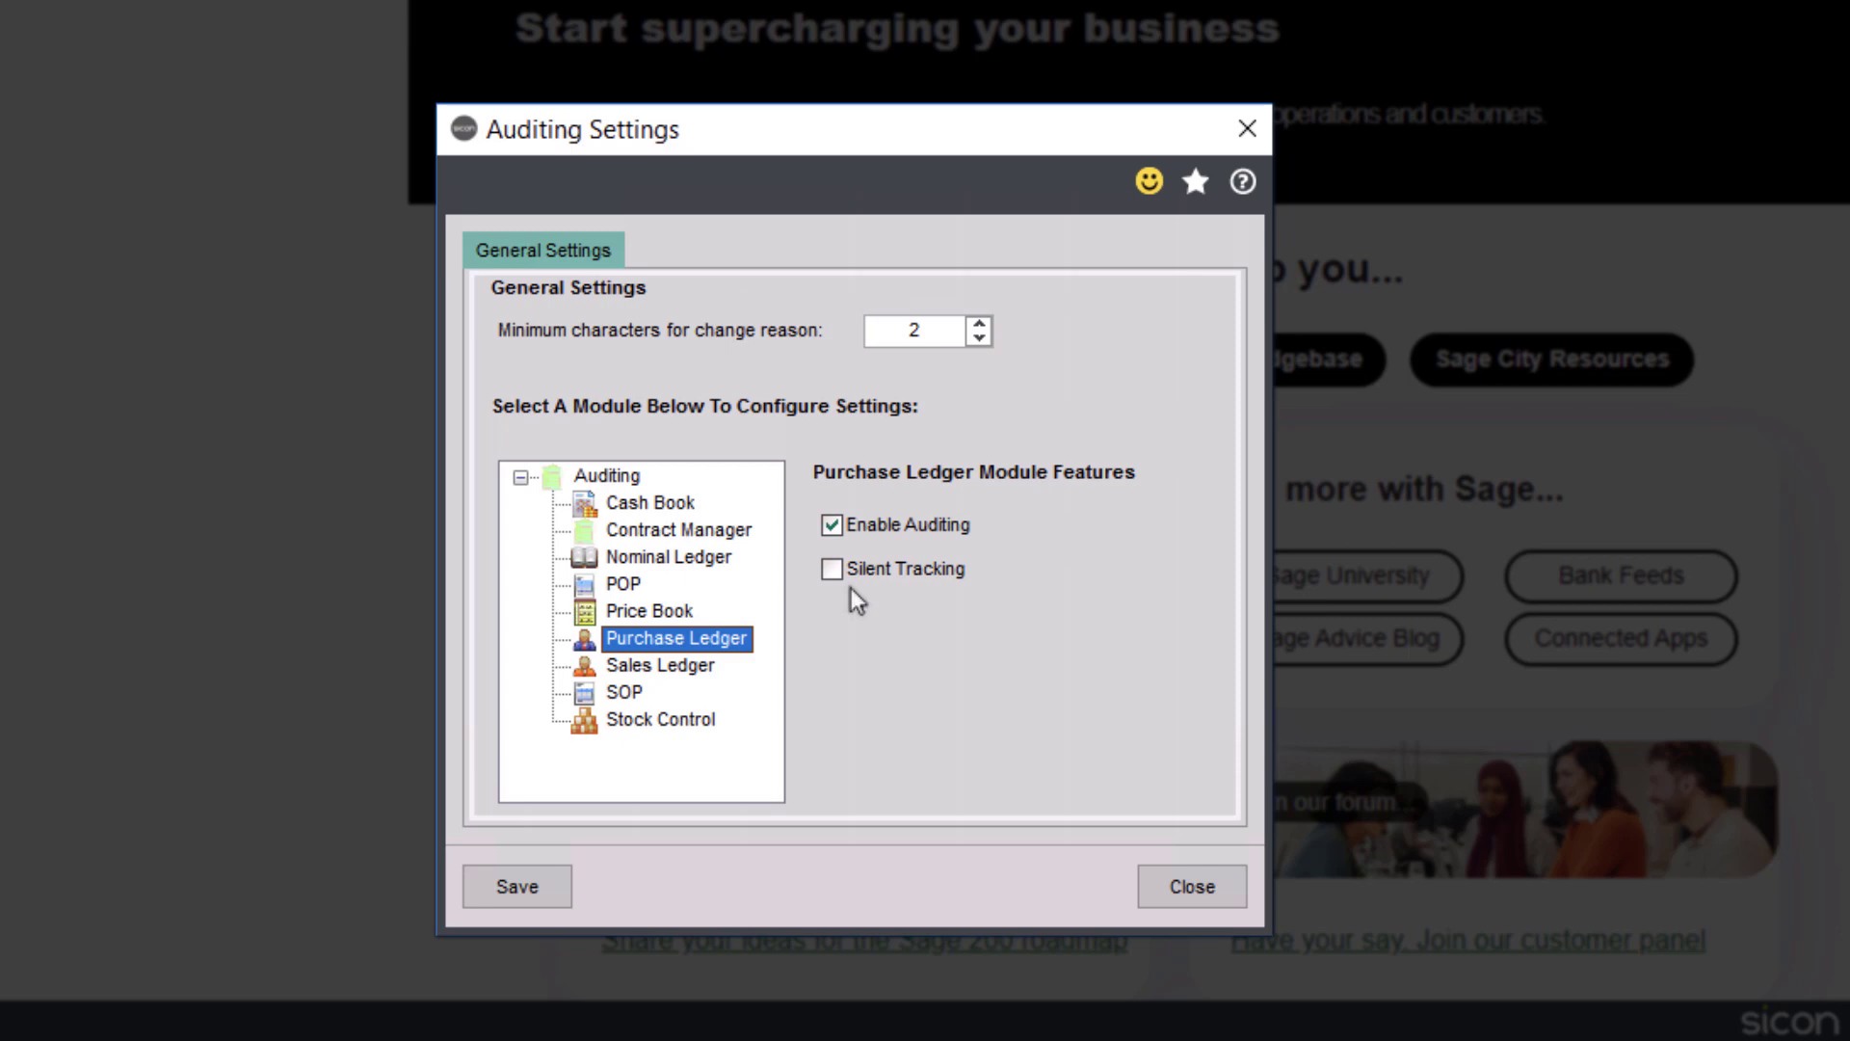
click(675, 676)
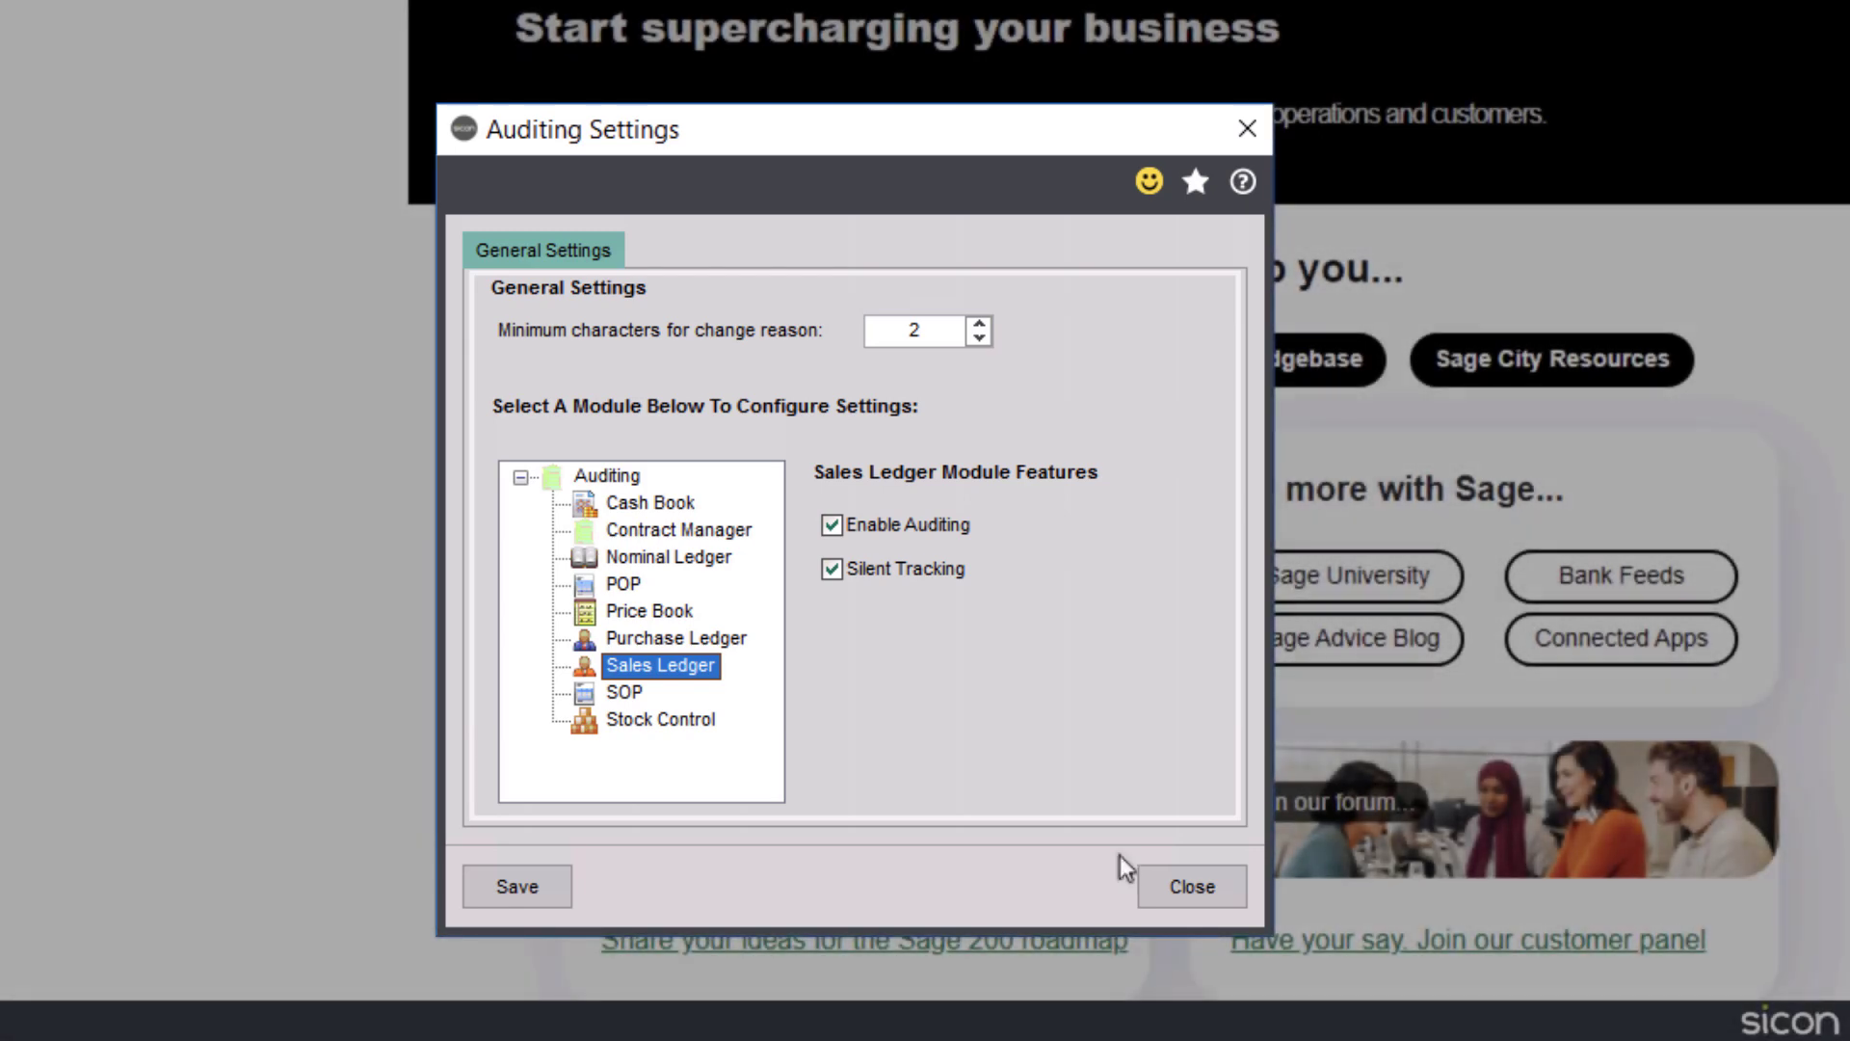
click(1170, 881)
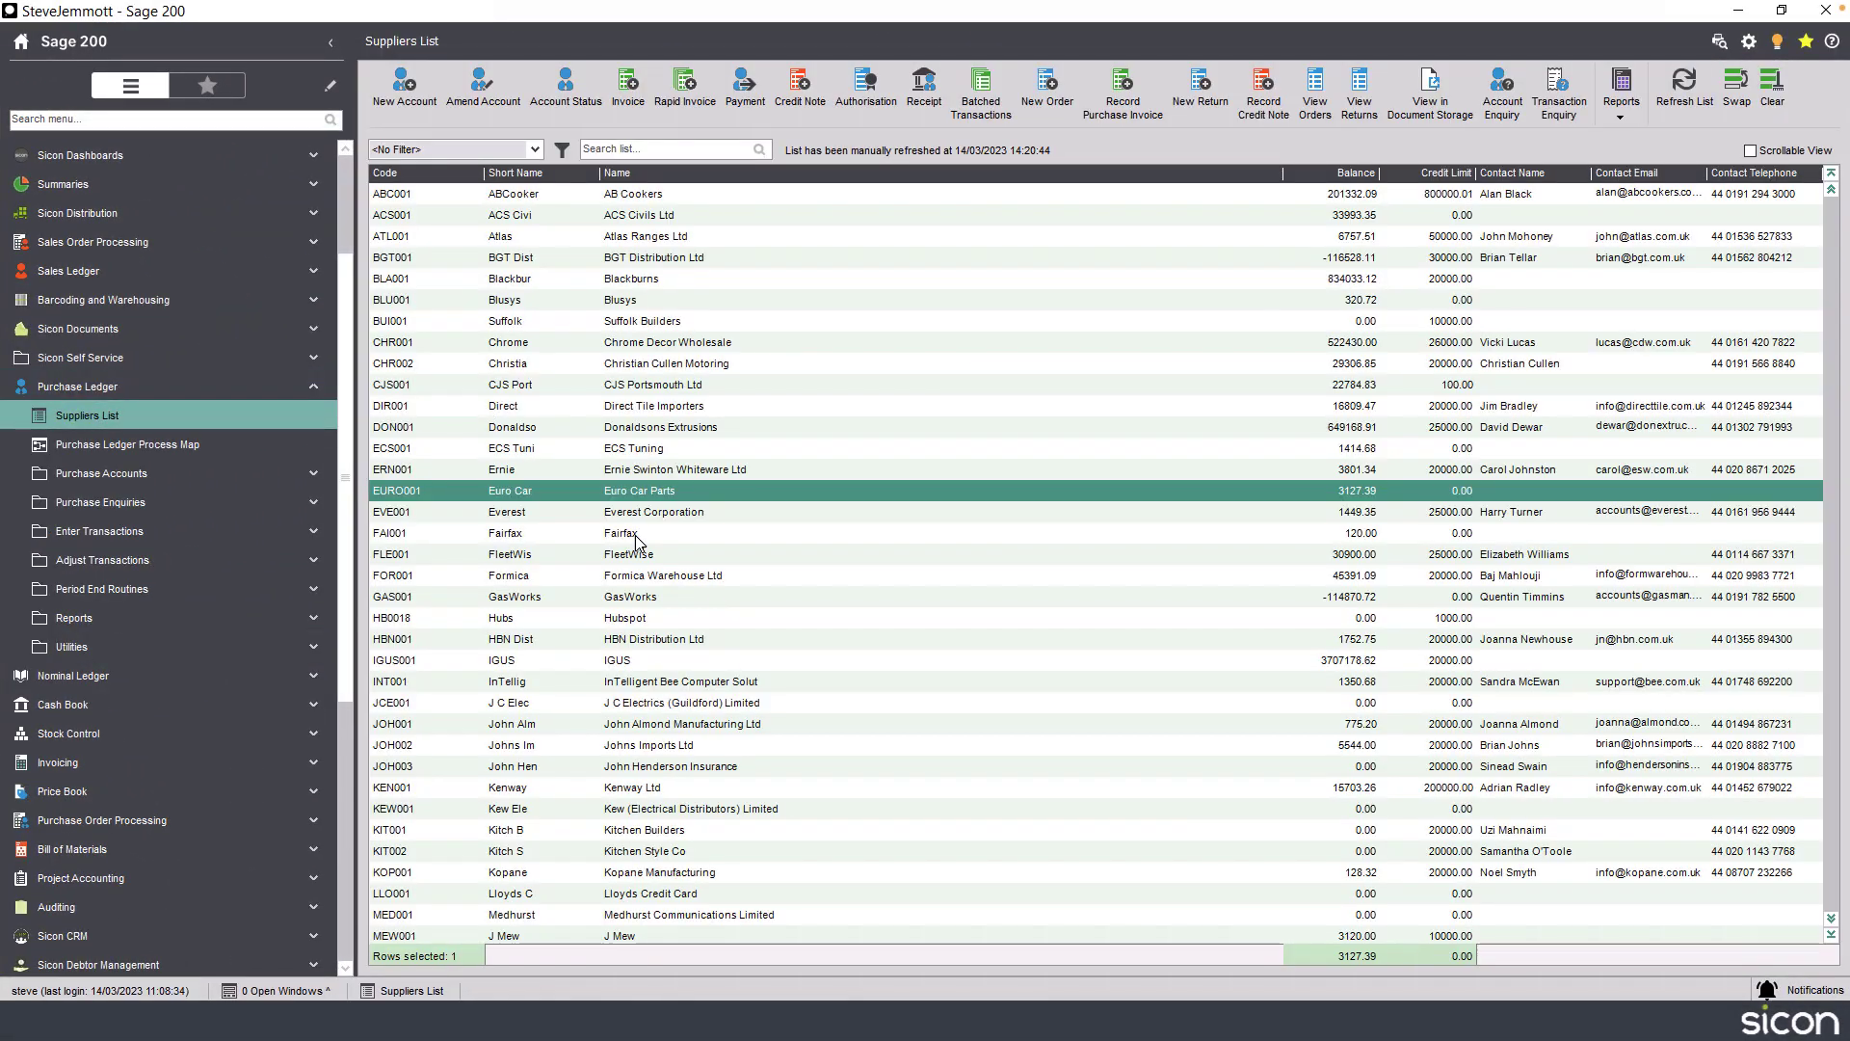
Open the Fairfax supplier account for amendment and enter a sort code in its bank details.
click(634, 535)
click(483, 91)
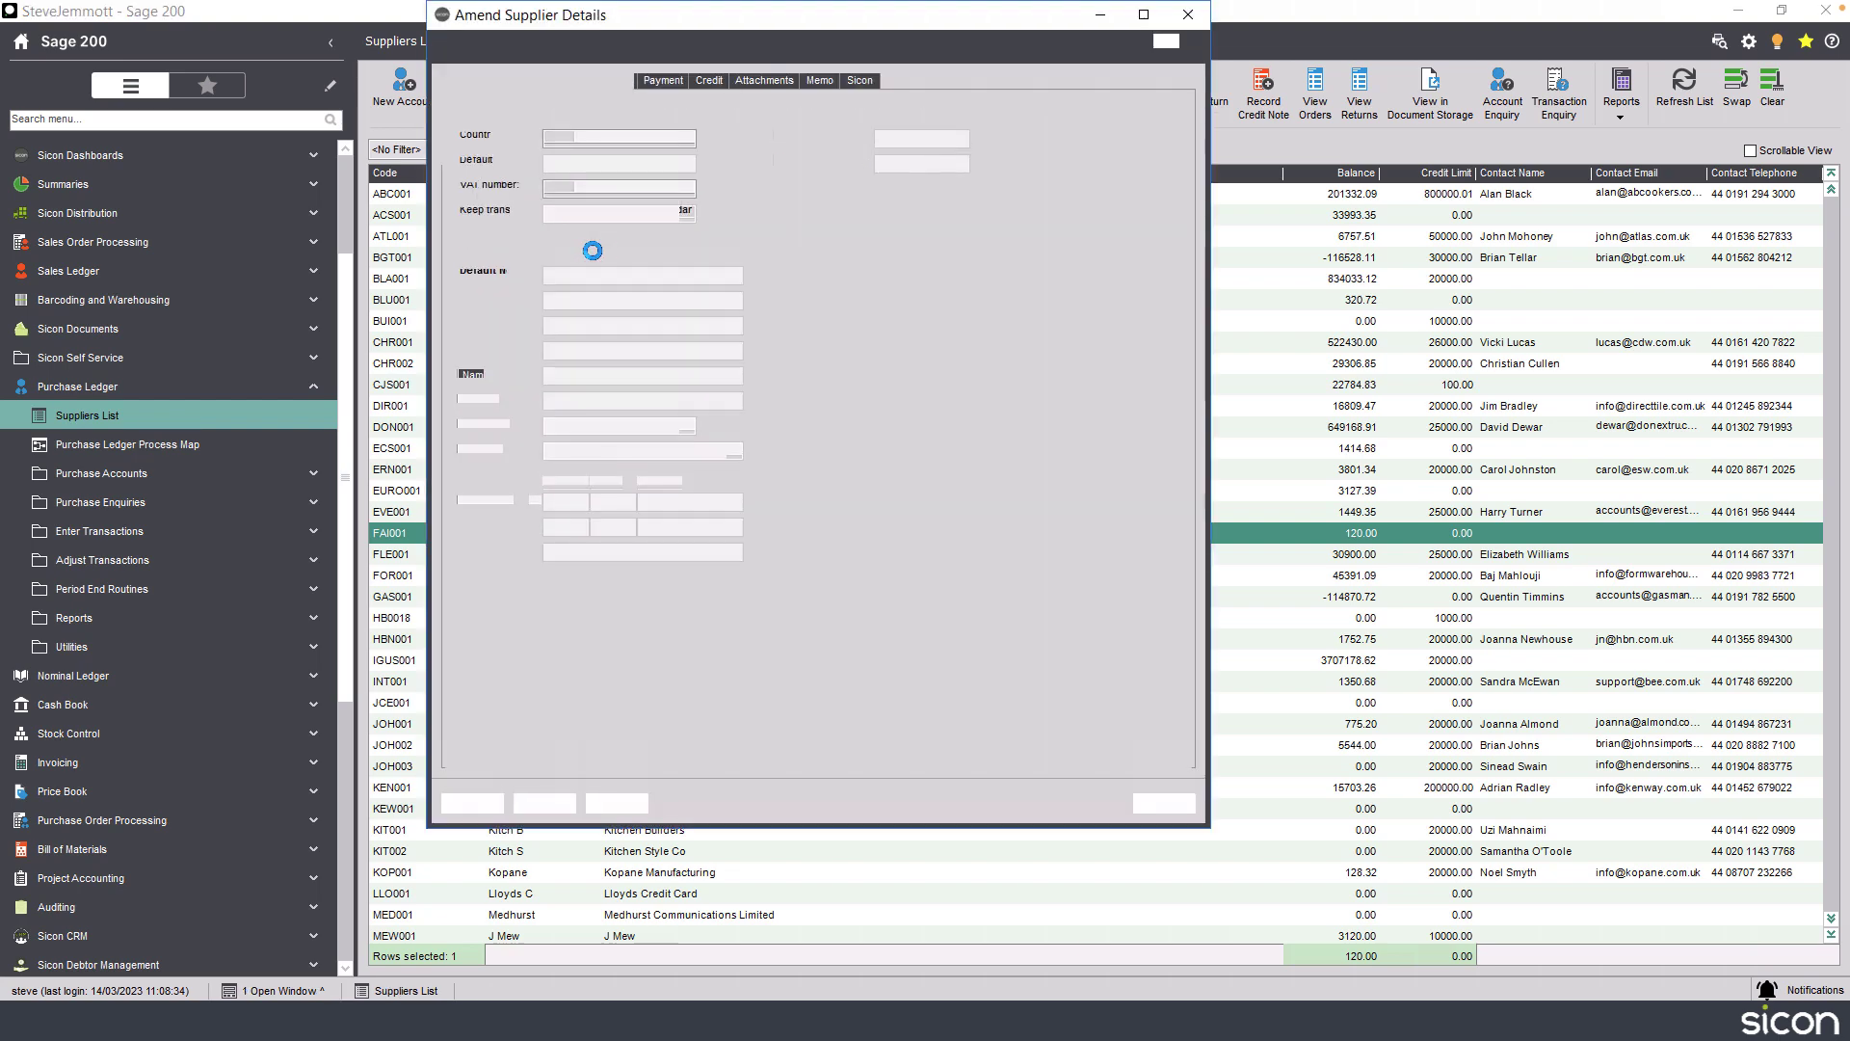
drag(618, 25, 667, 96)
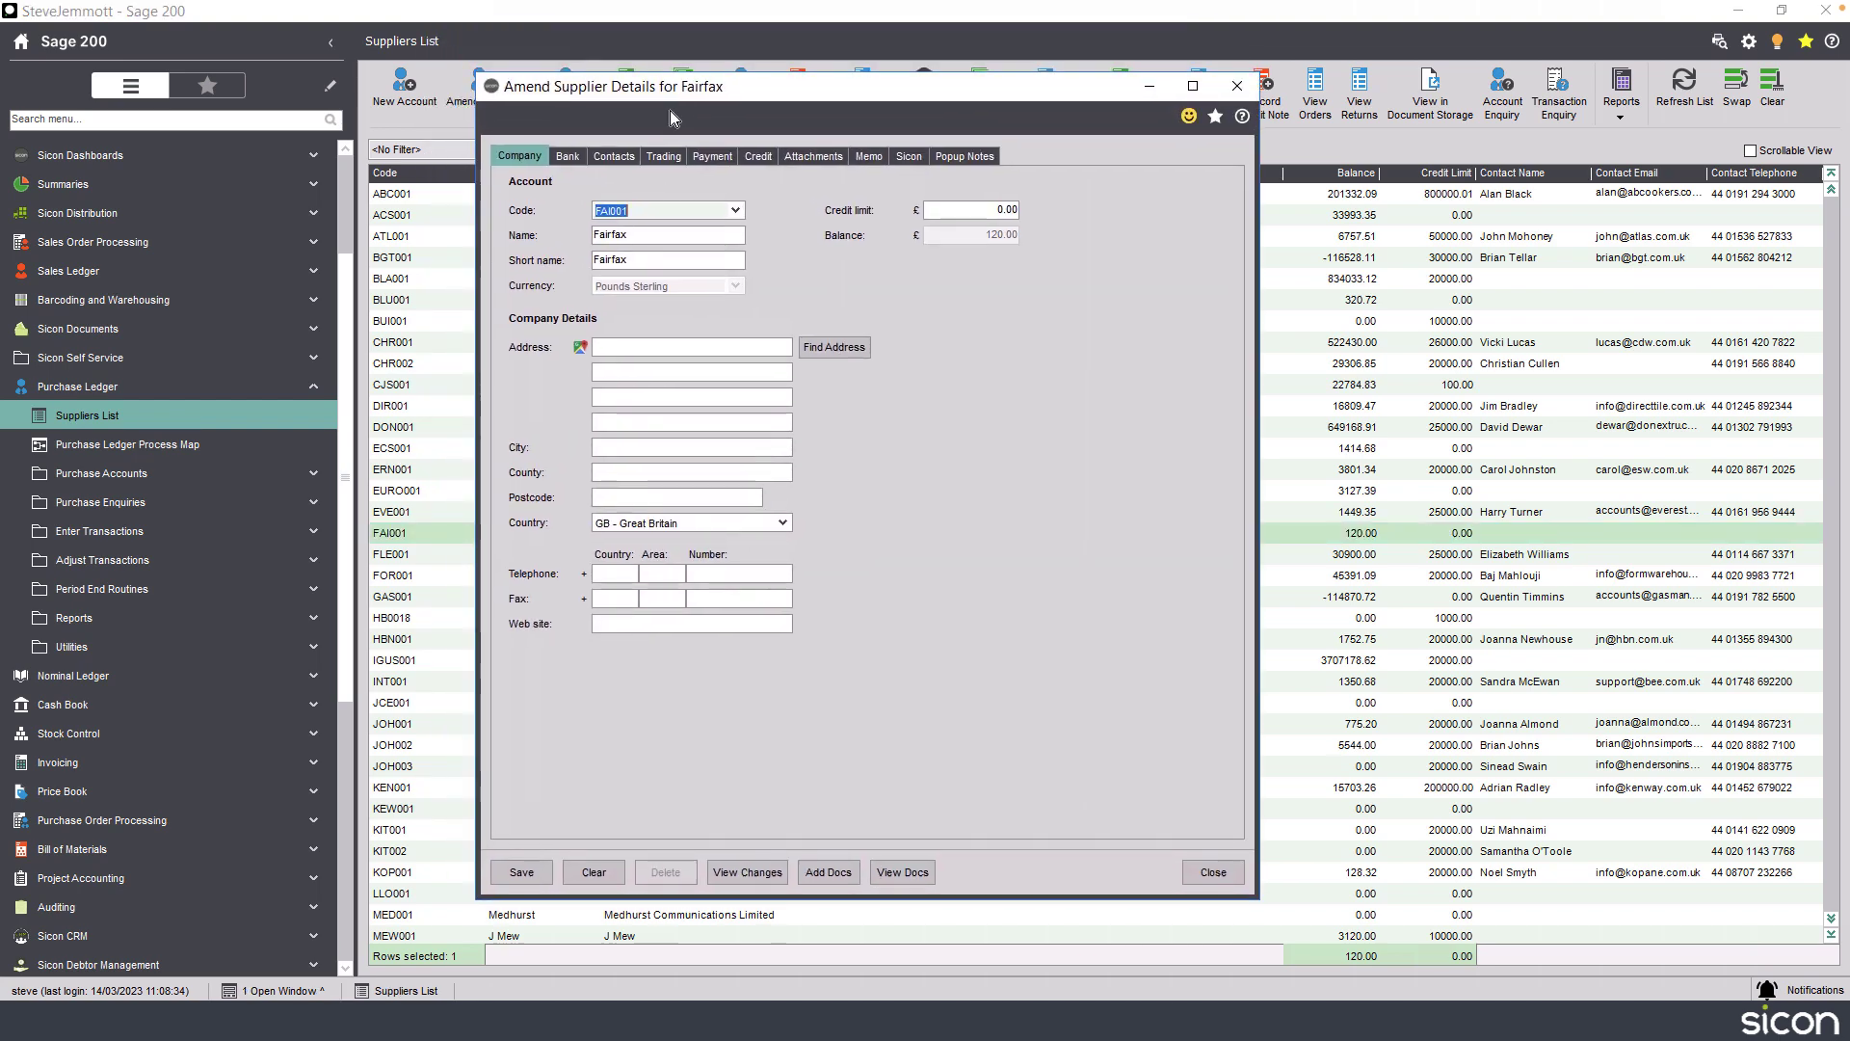
click(578, 158)
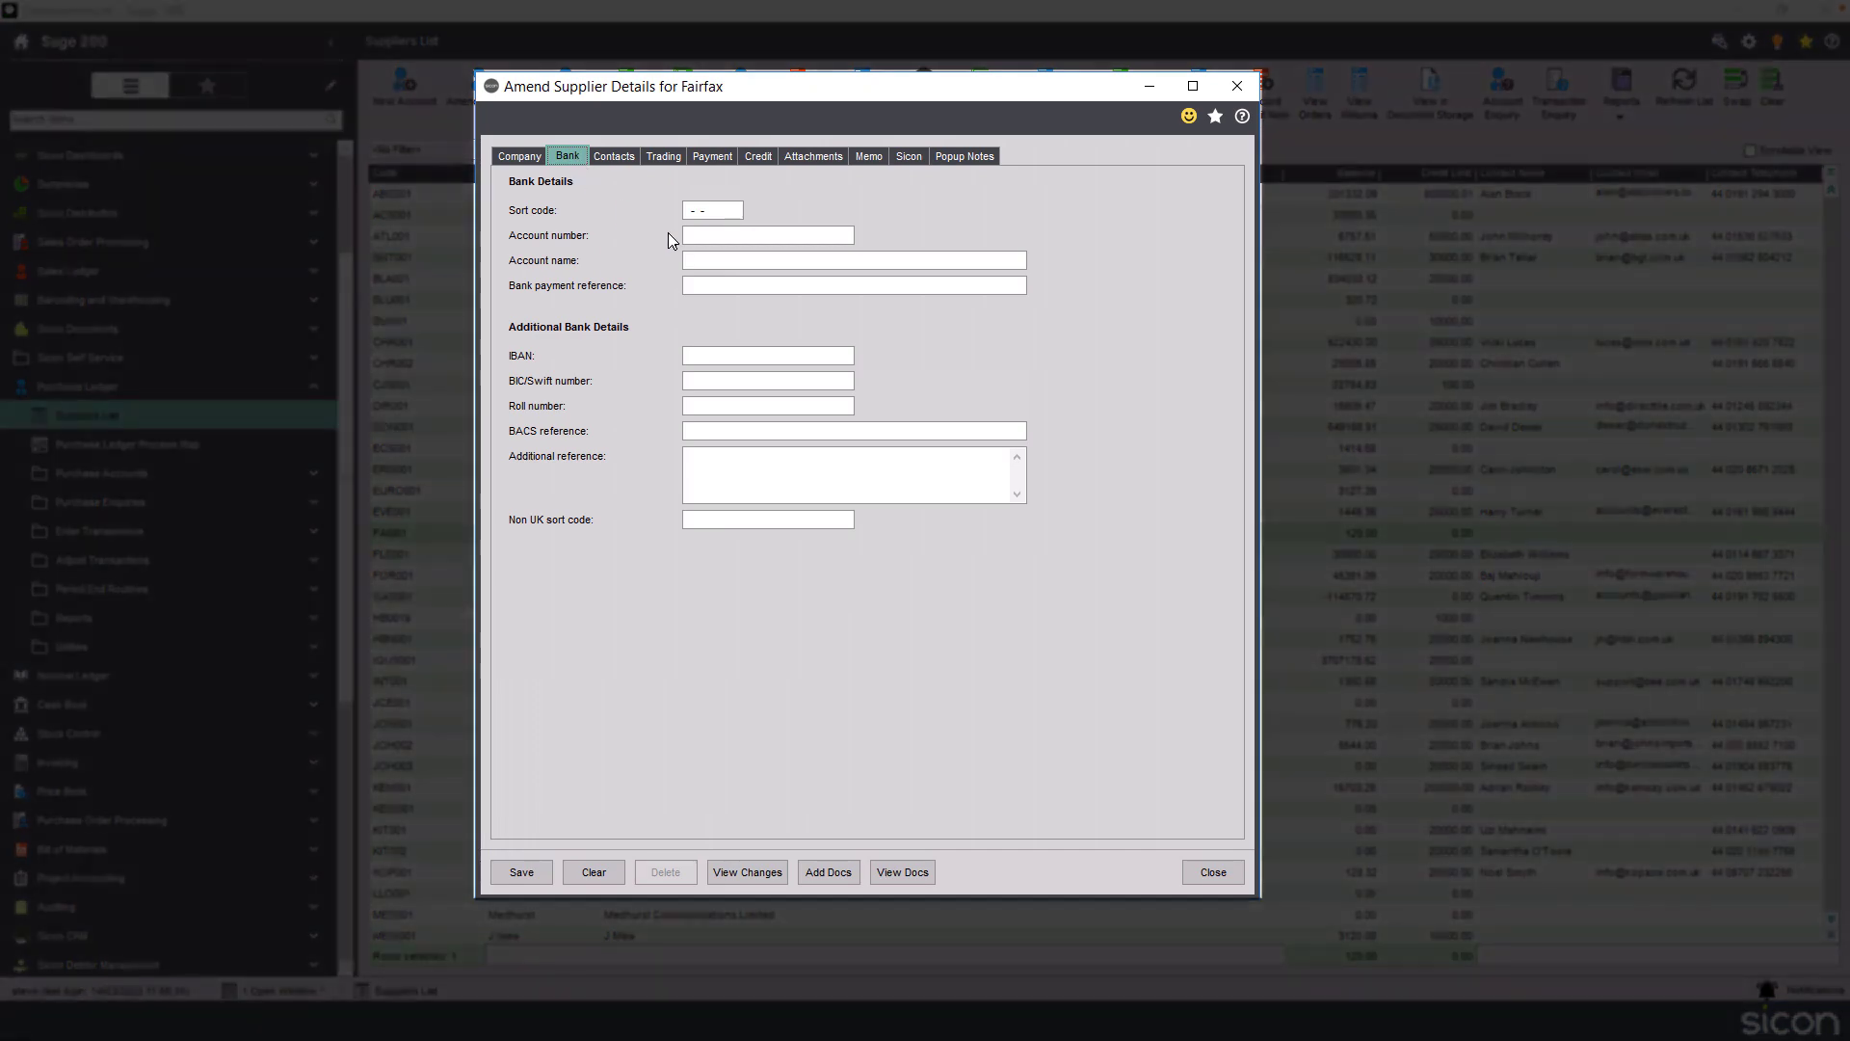
click(687, 212)
text(112233)
Enter the supplier's bank account number and save the supplier record.
click(706, 235)
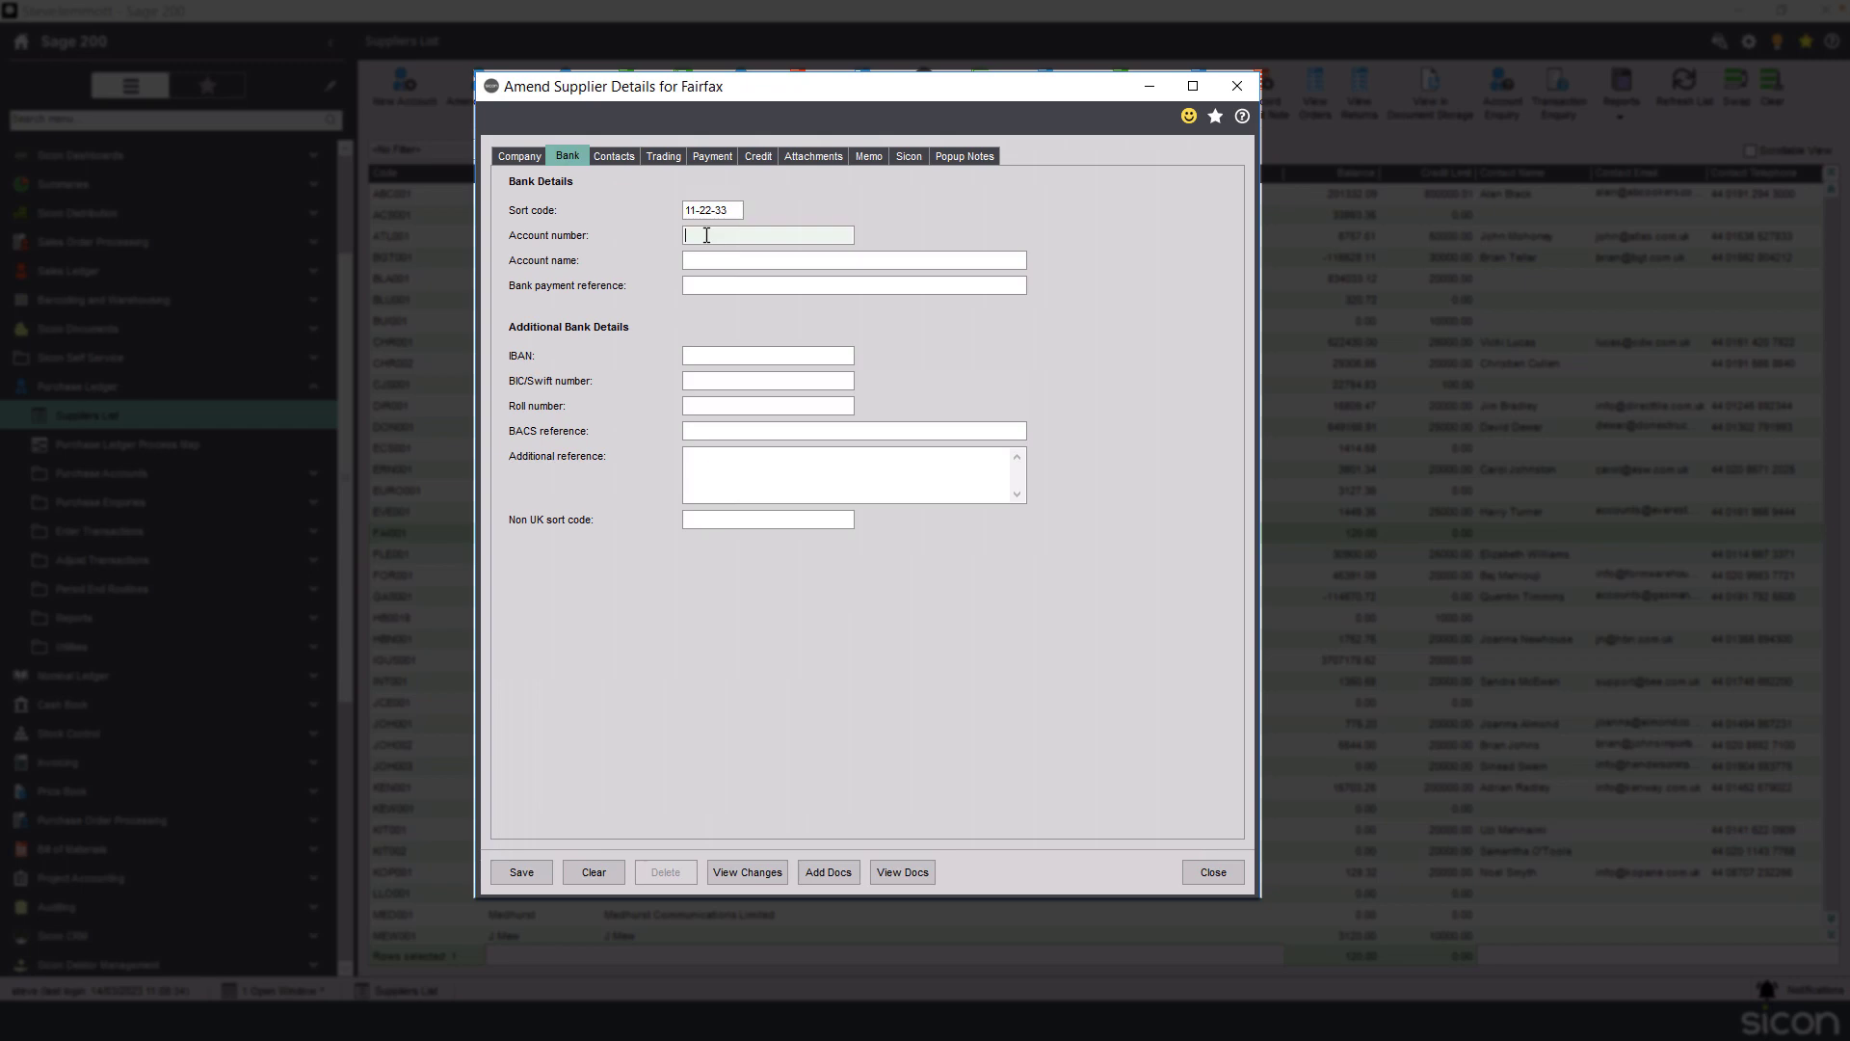
text(01234567)
click(521, 871)
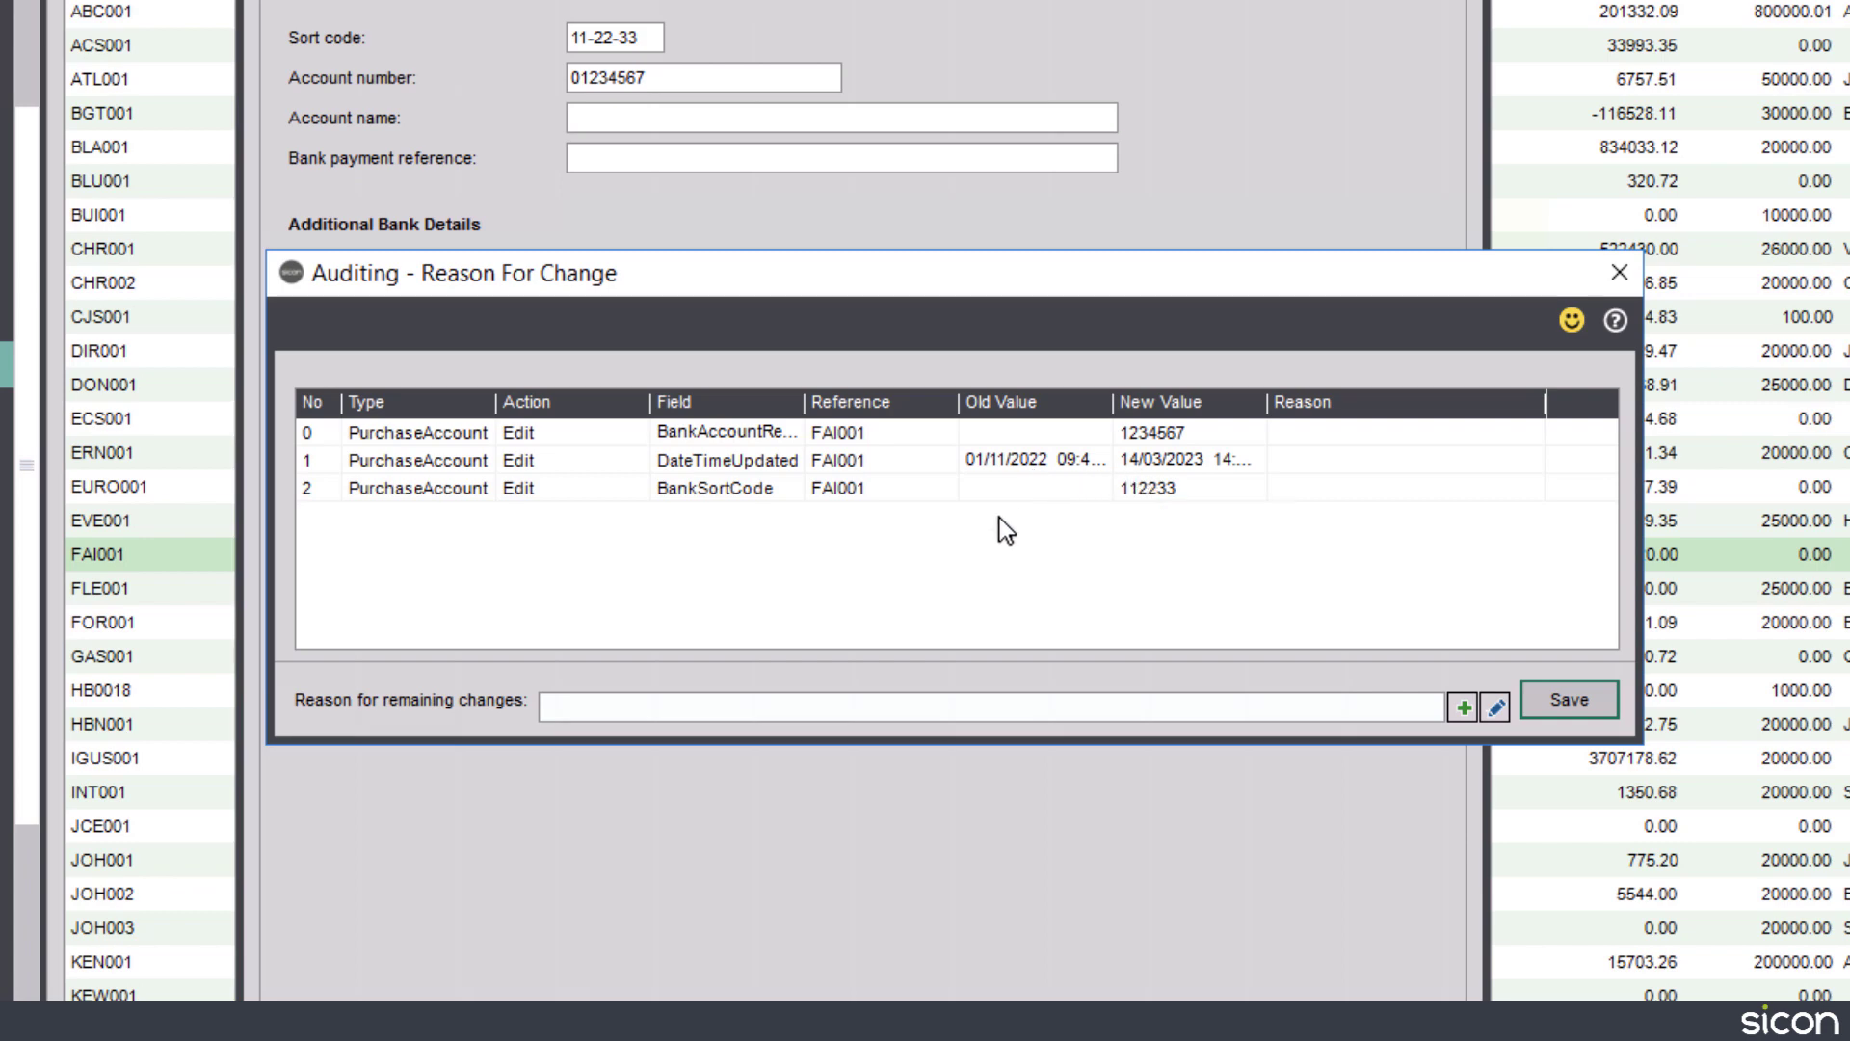
Give 'New details from the supplier' as the reason for the remaining changes and save it.
click(828, 710)
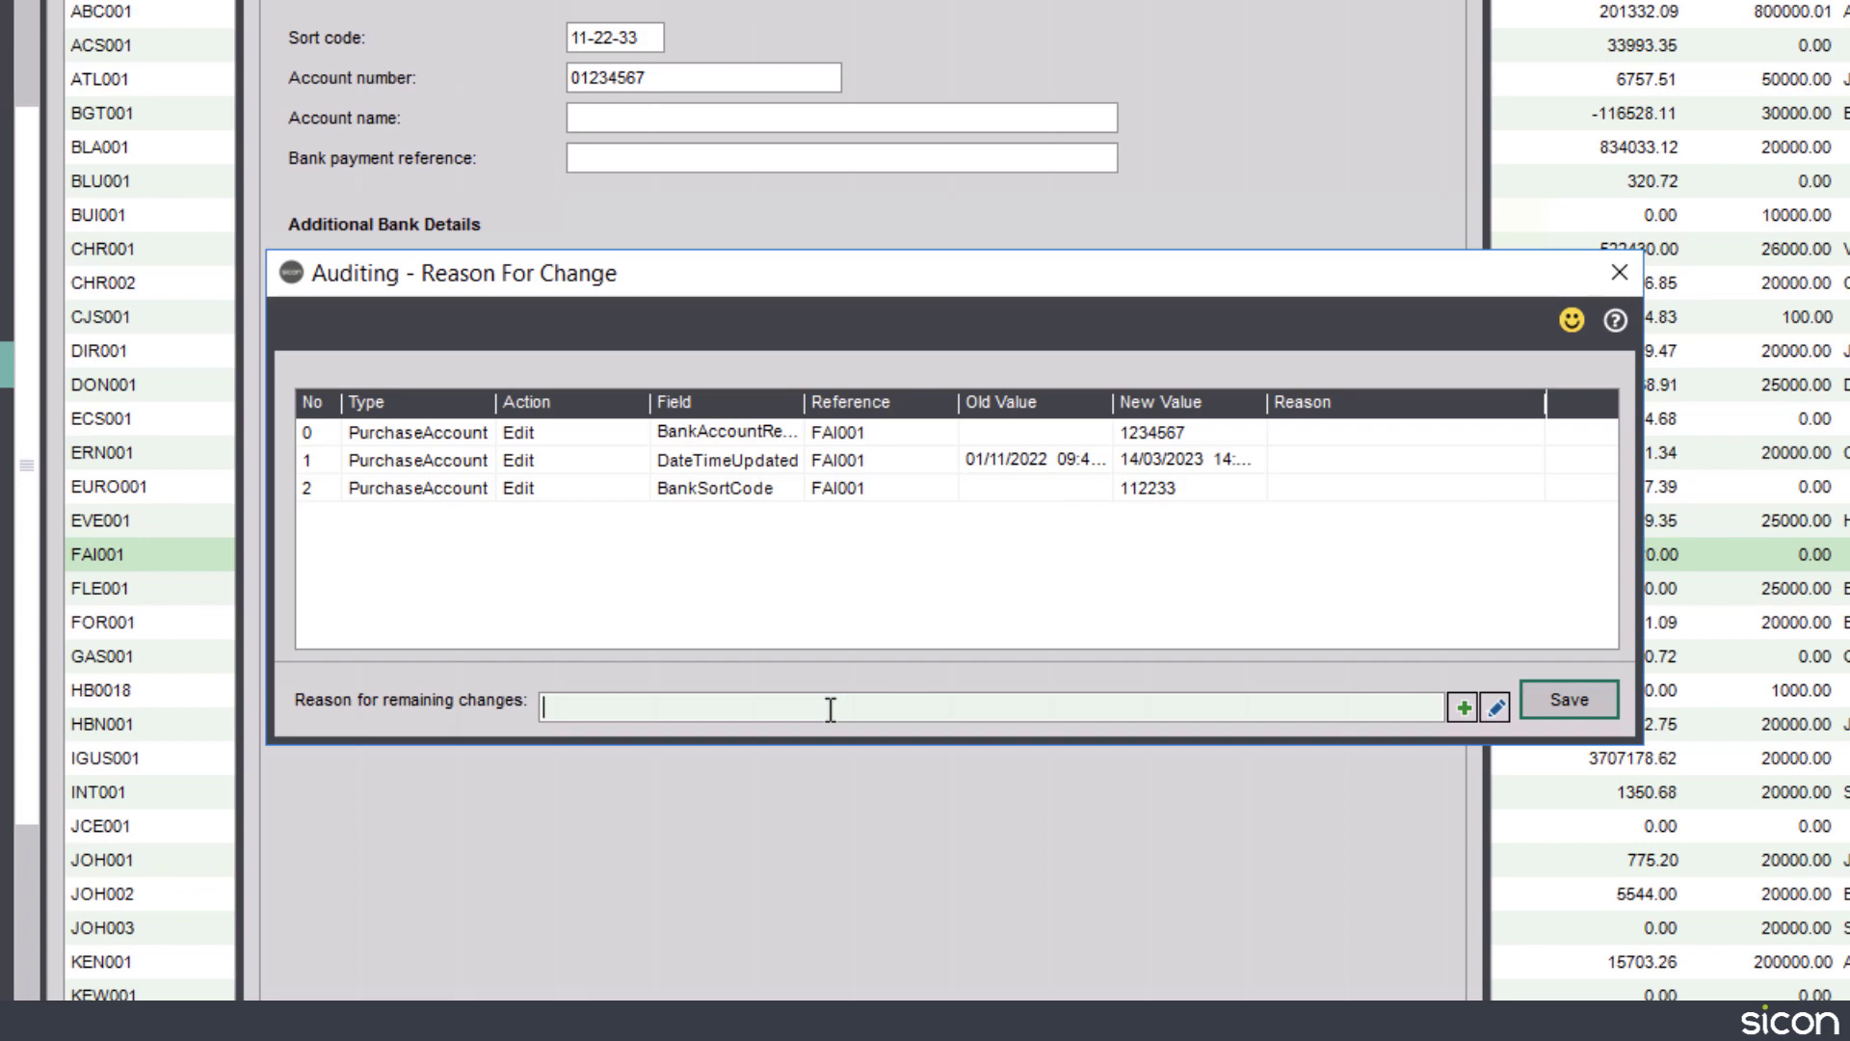
click(1500, 706)
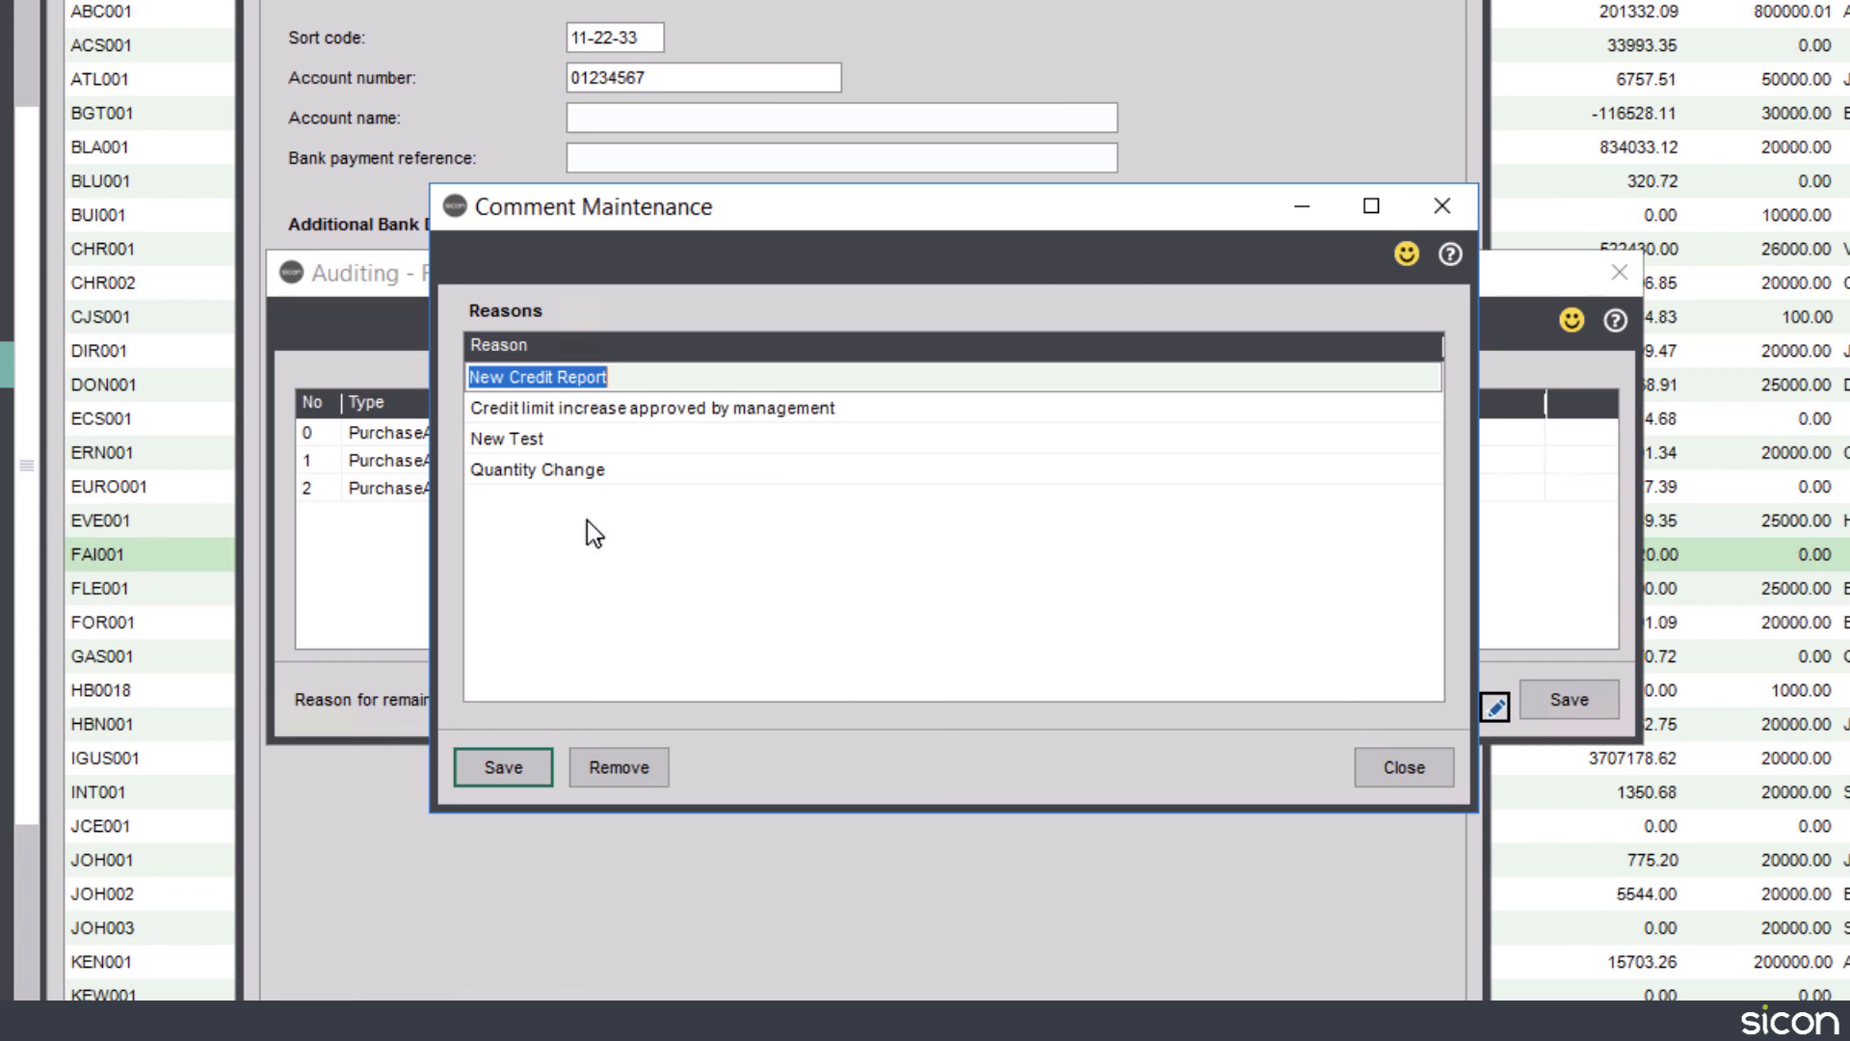
click(1404, 769)
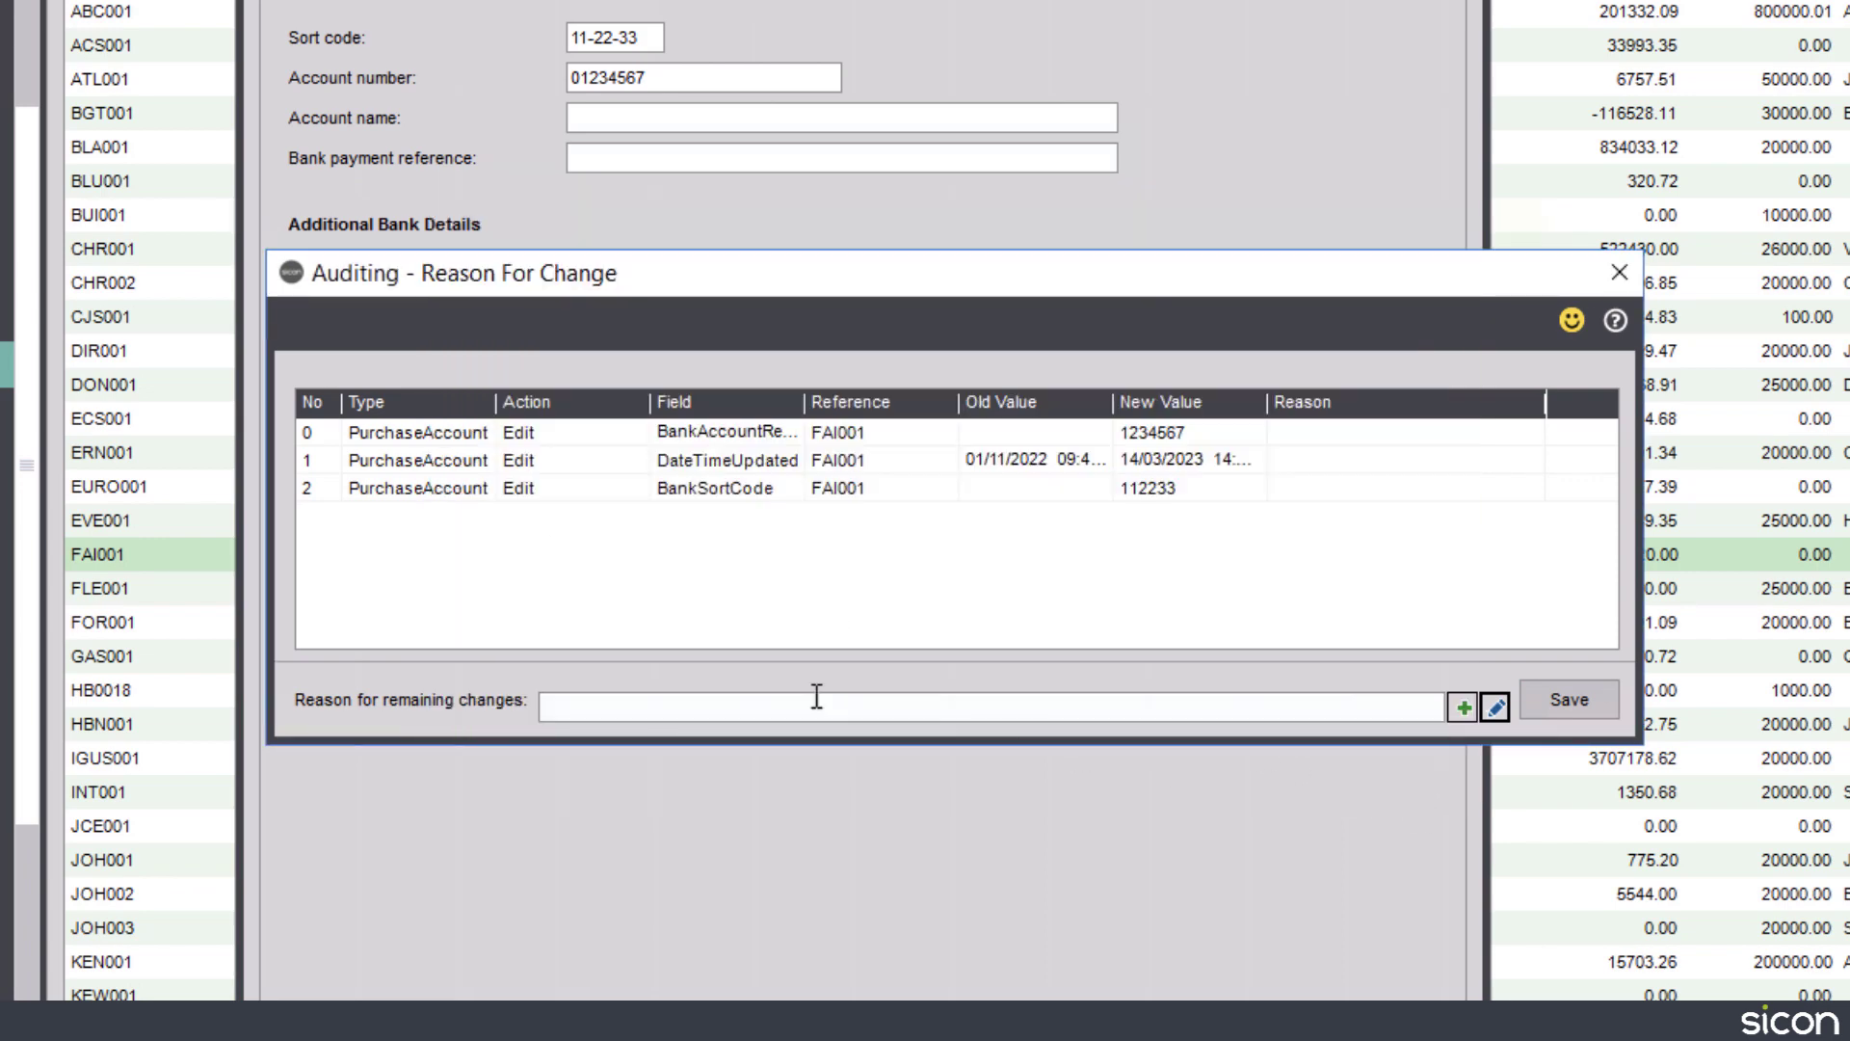
click(812, 709)
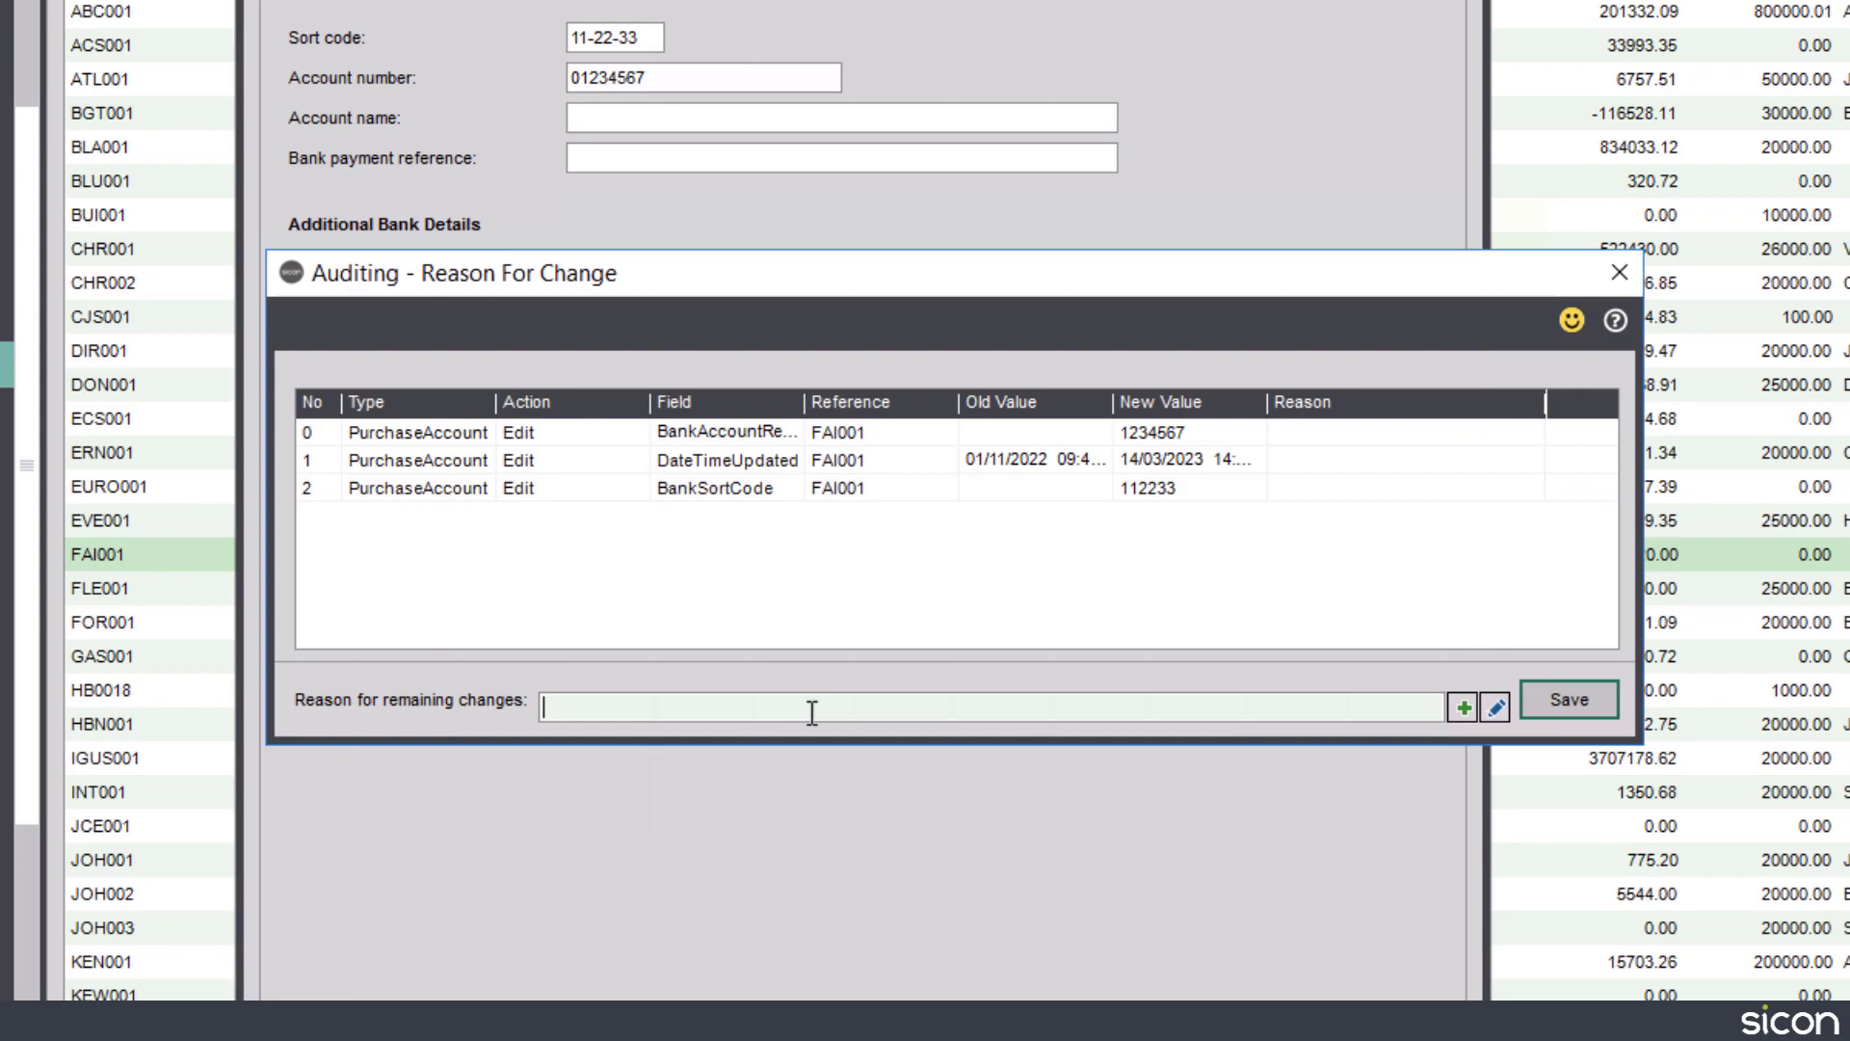
text(New details from the supplier)
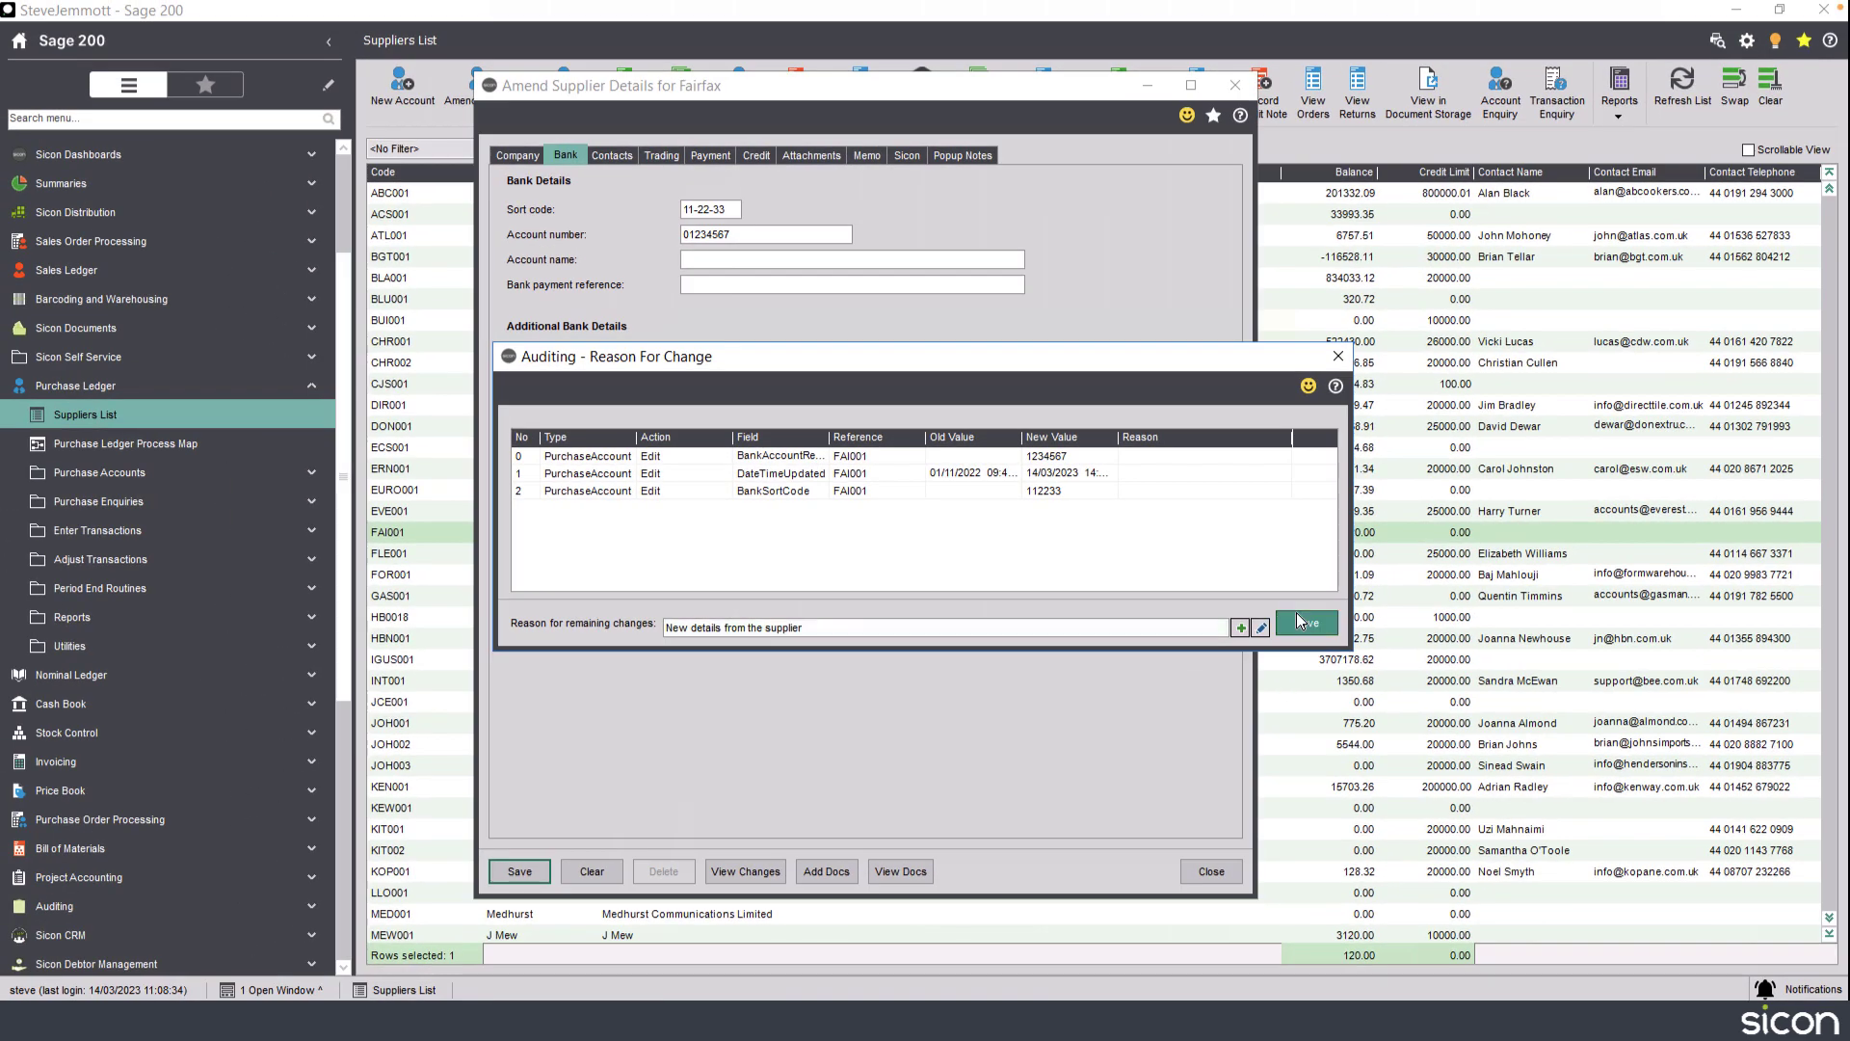
click(1336, 632)
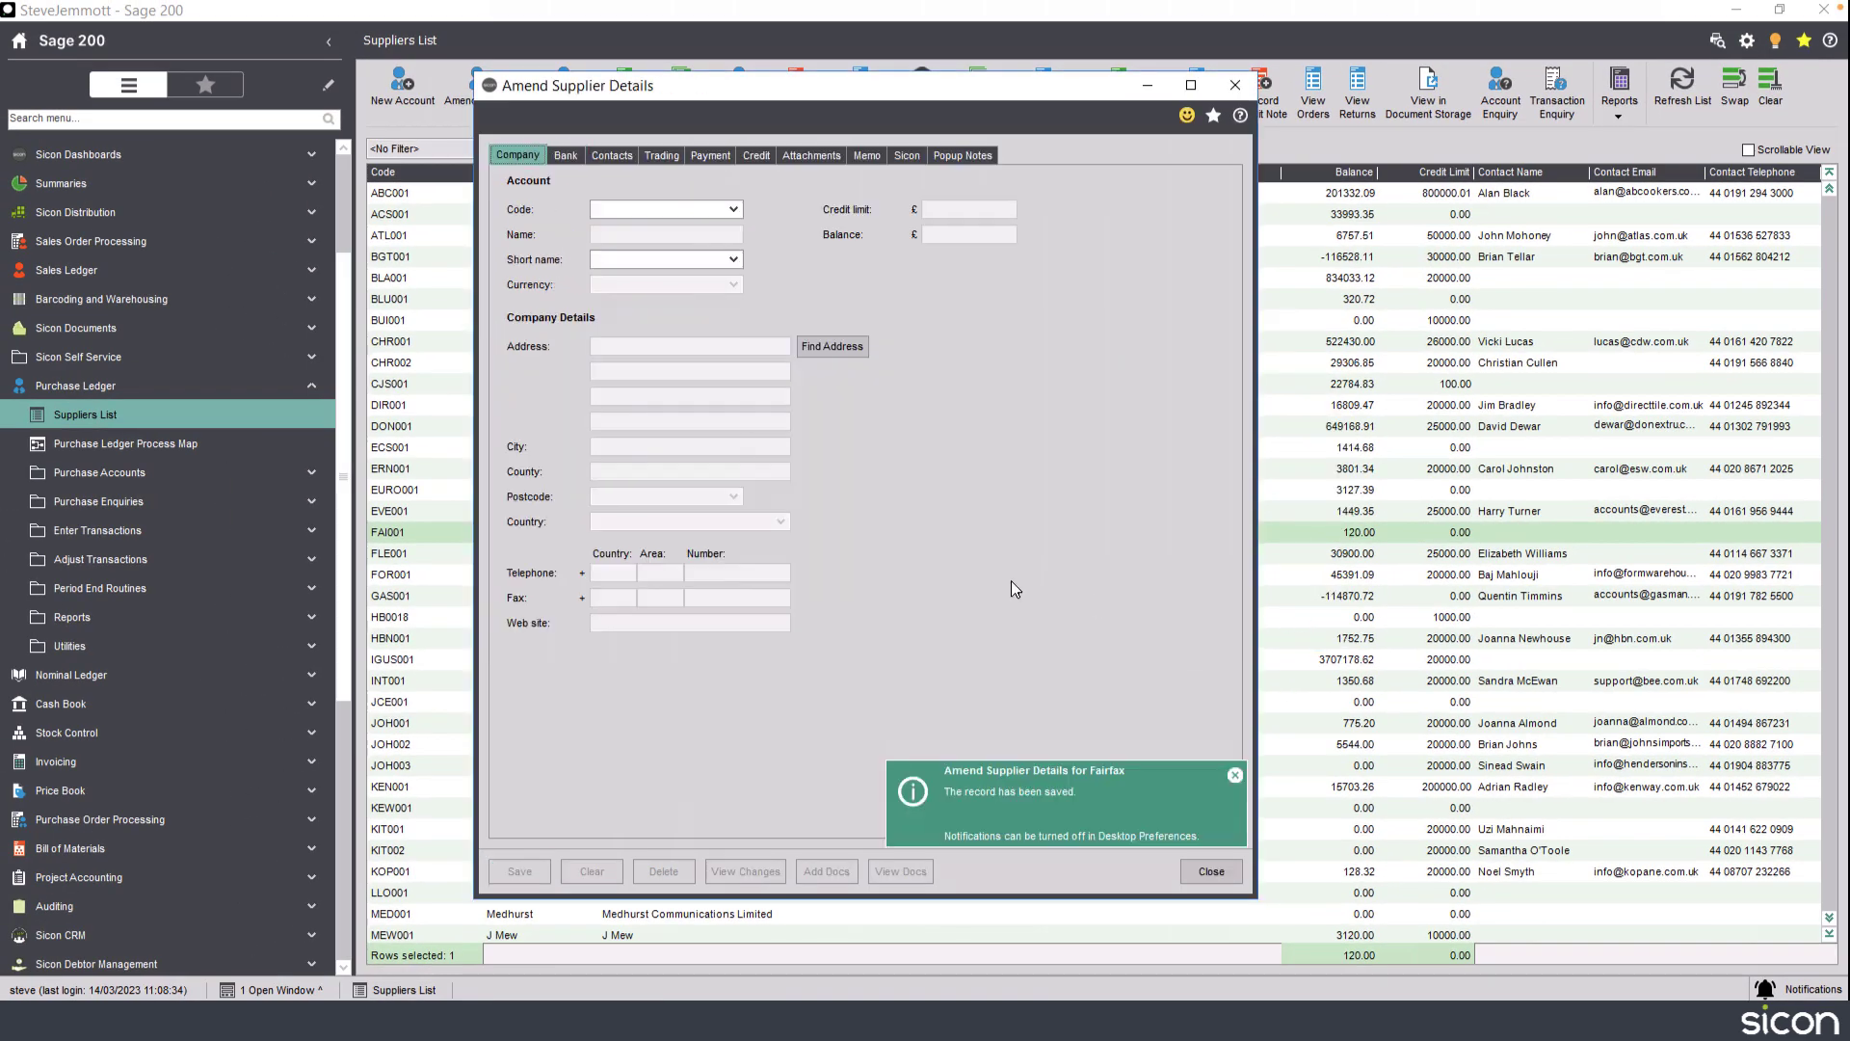
Reopen the Fairfax supplier record to check its saved bank details, then close it.
click(1217, 874)
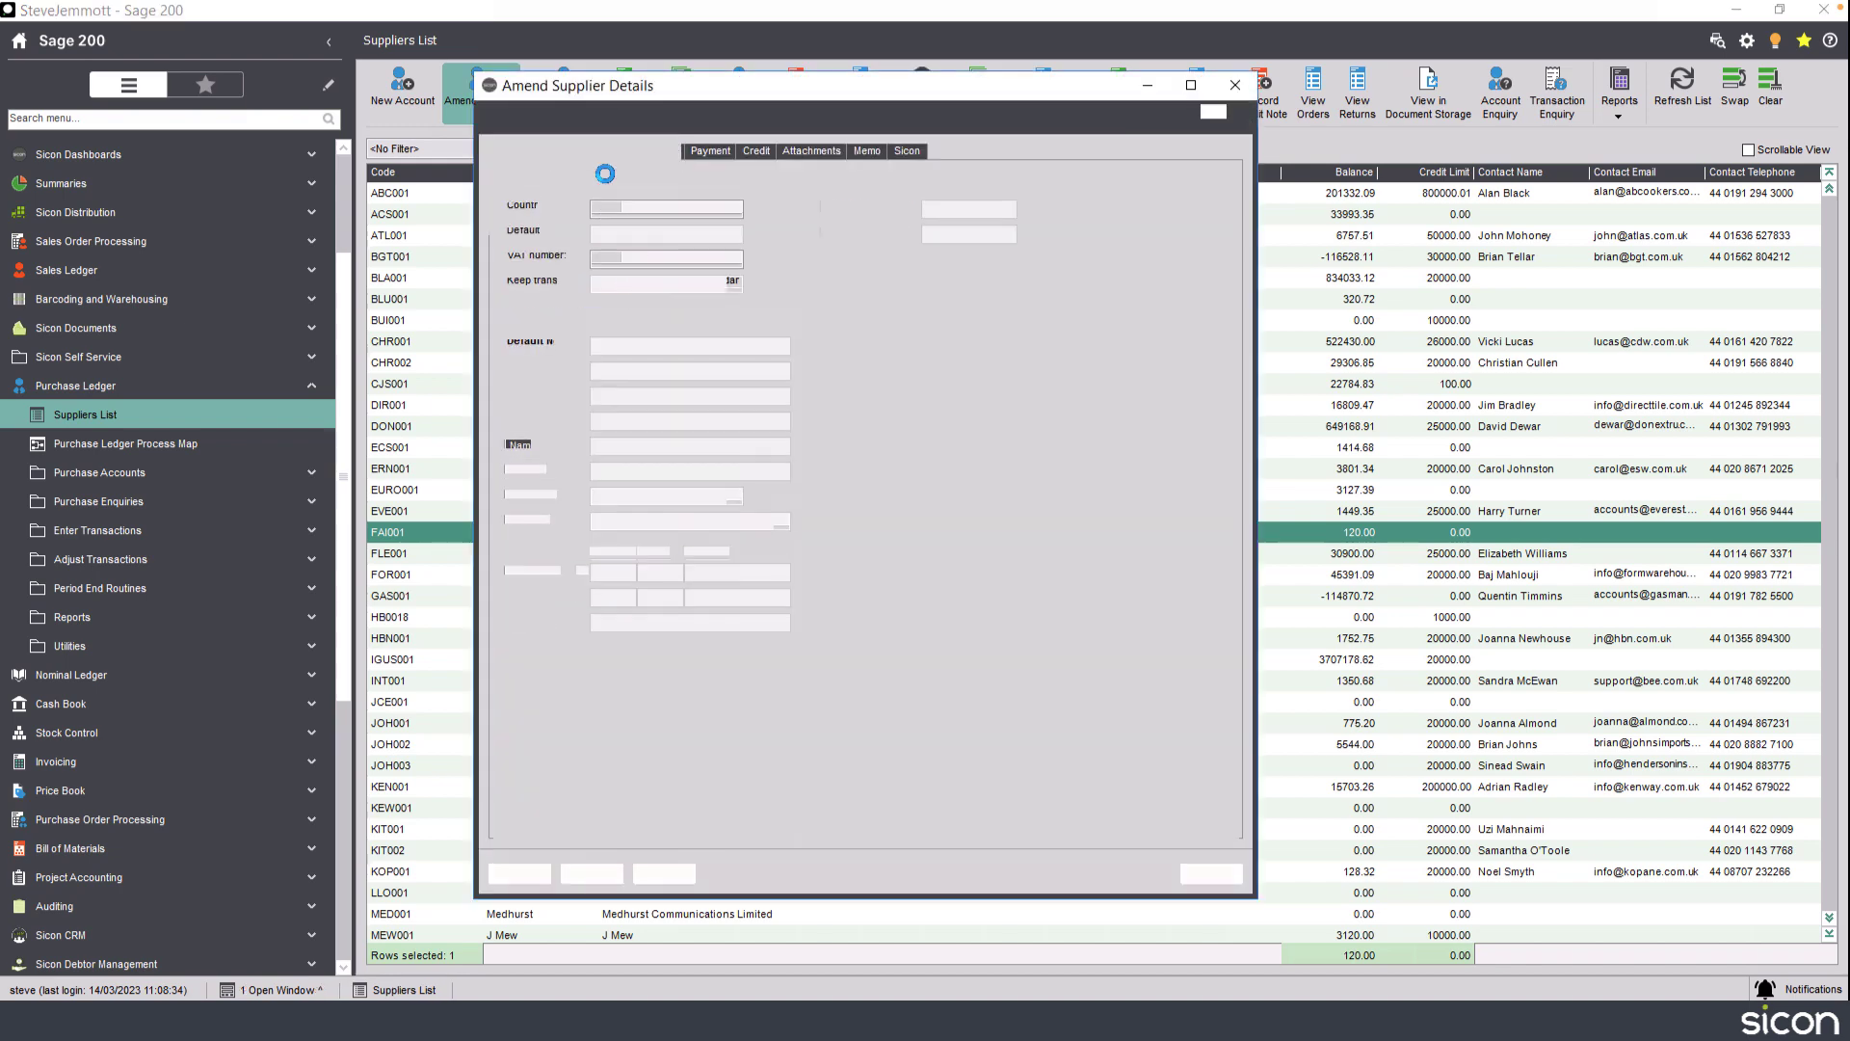
click(572, 157)
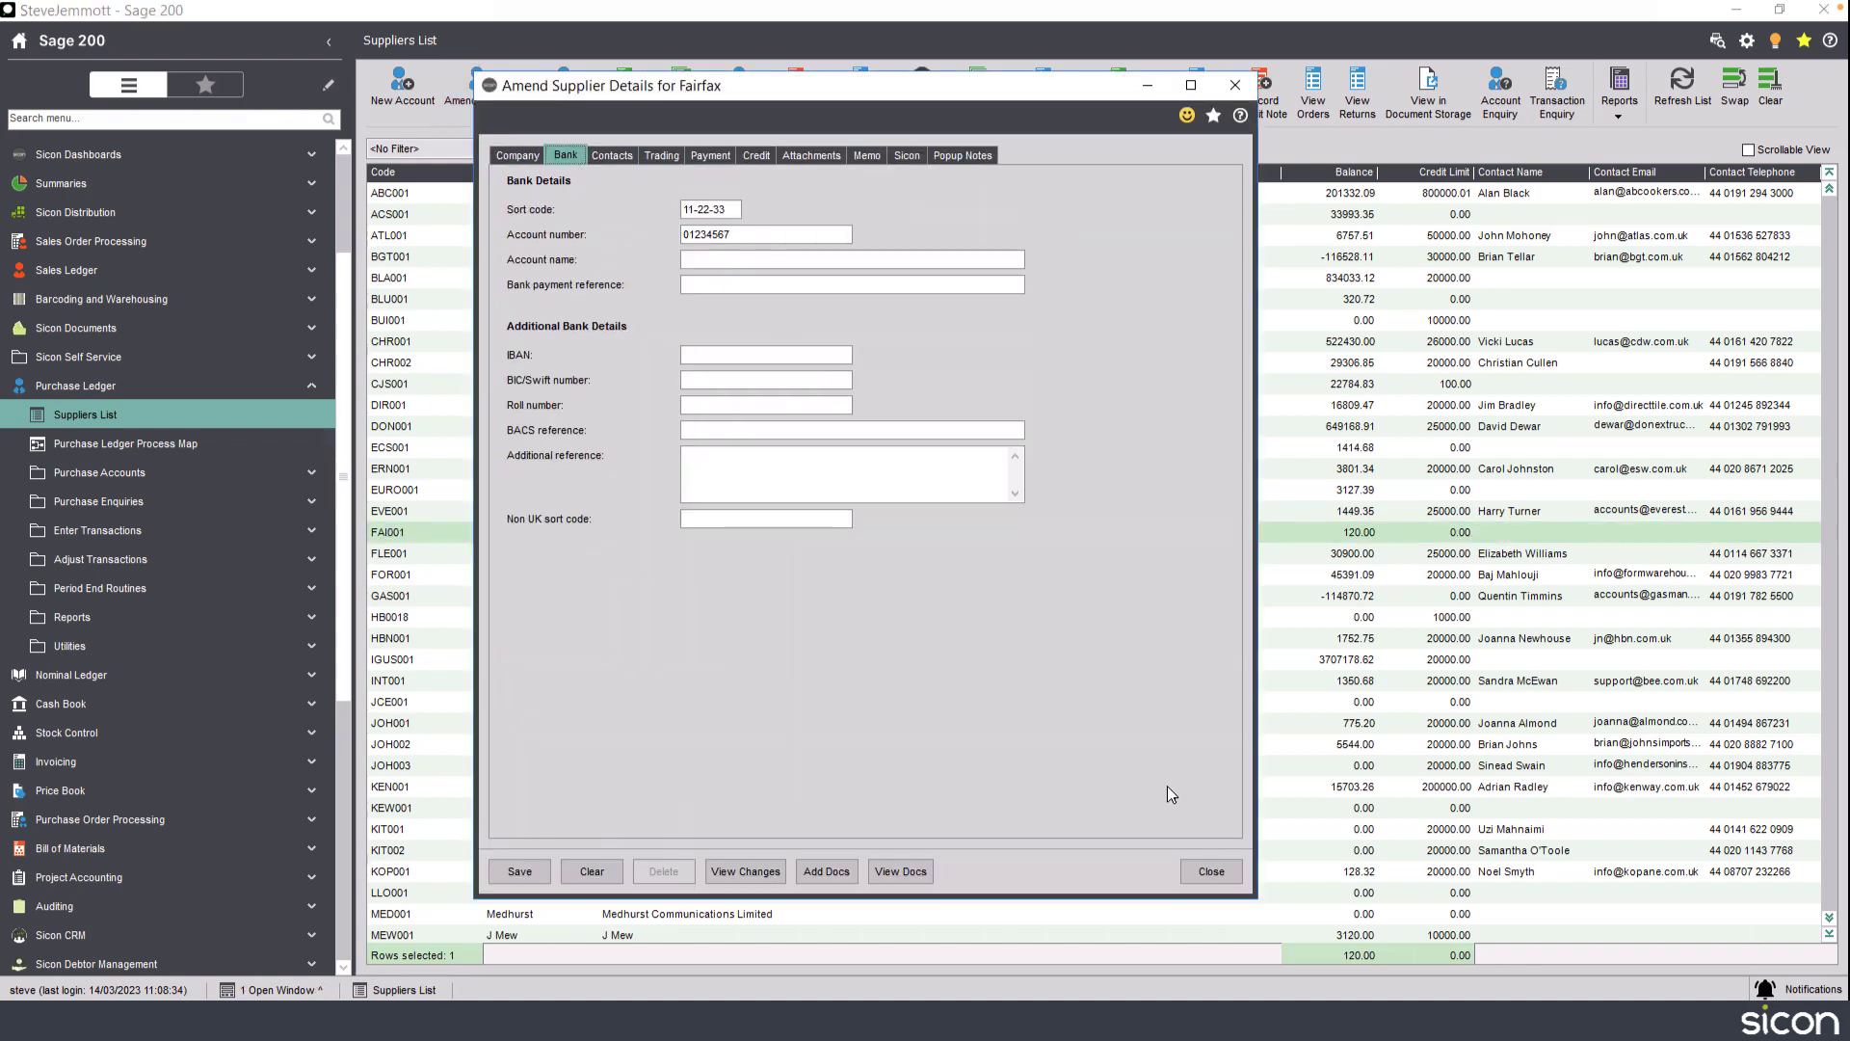
click(1198, 860)
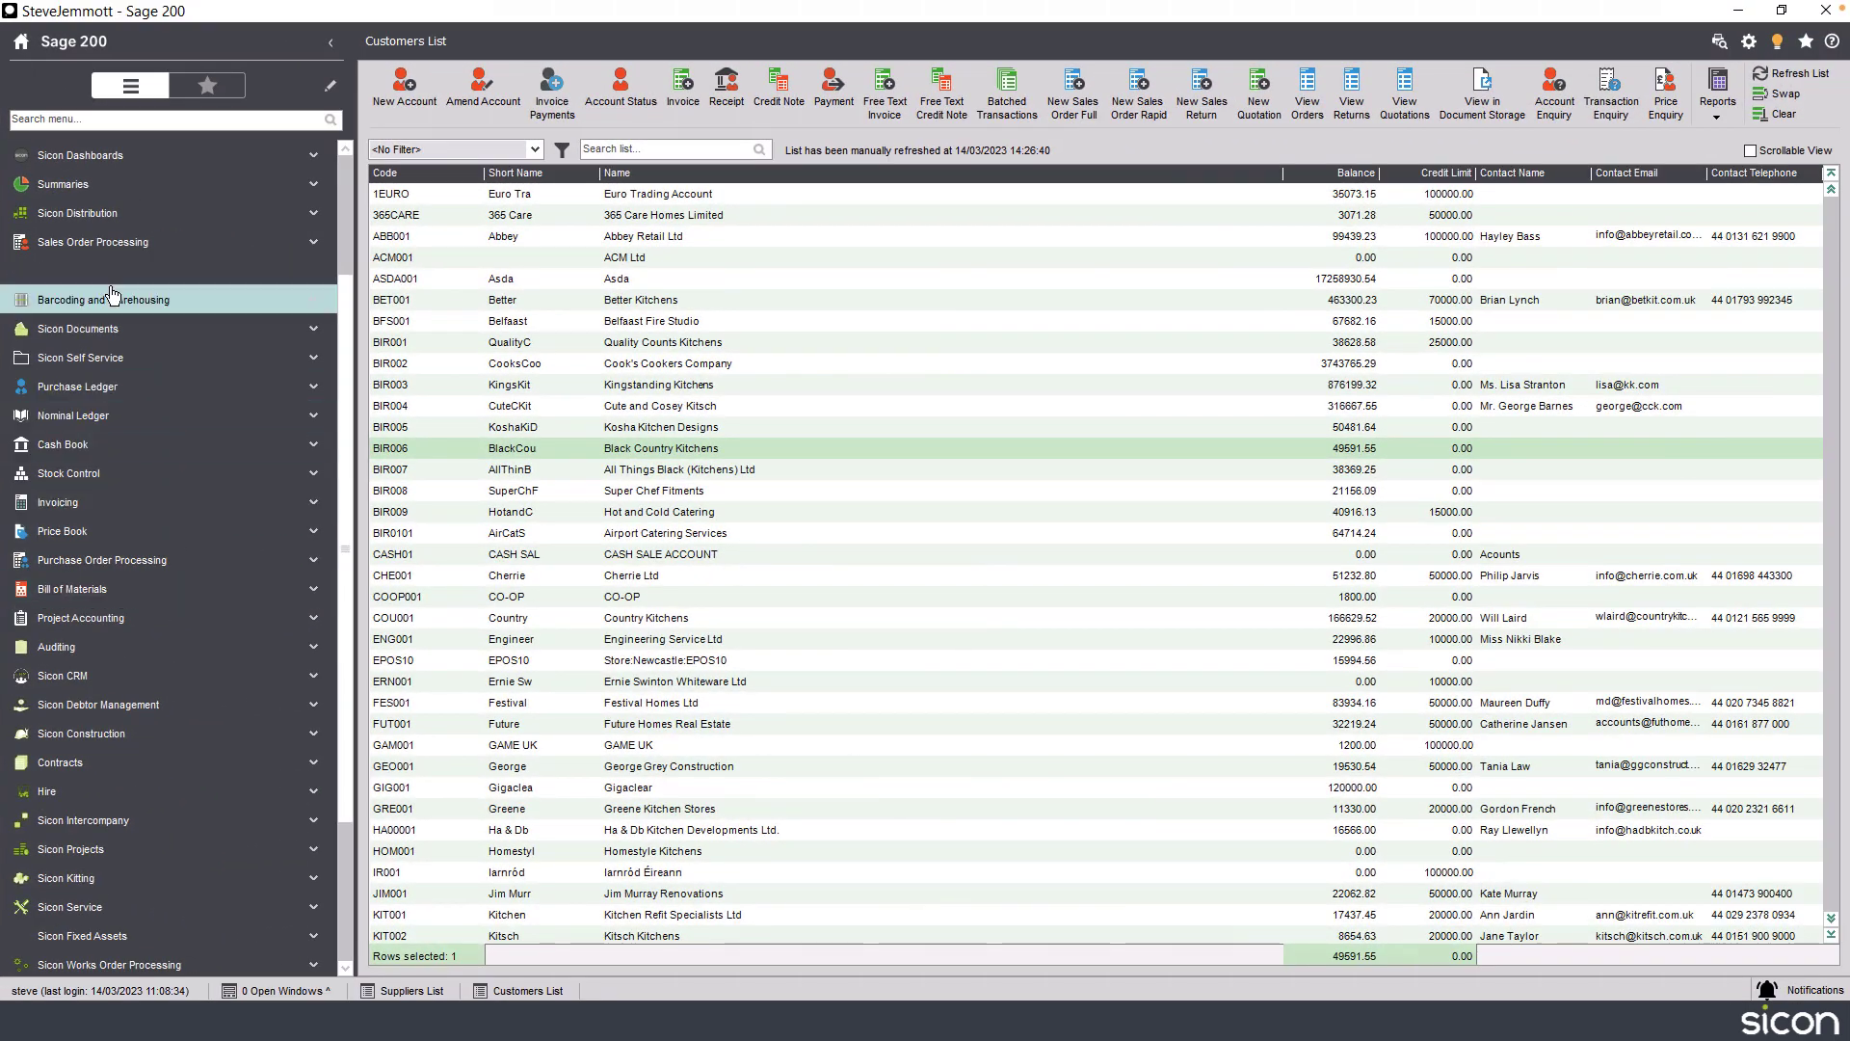
Open the Cherrie Ltd customer account, set its payment terms to 45 days and save.
click(108, 276)
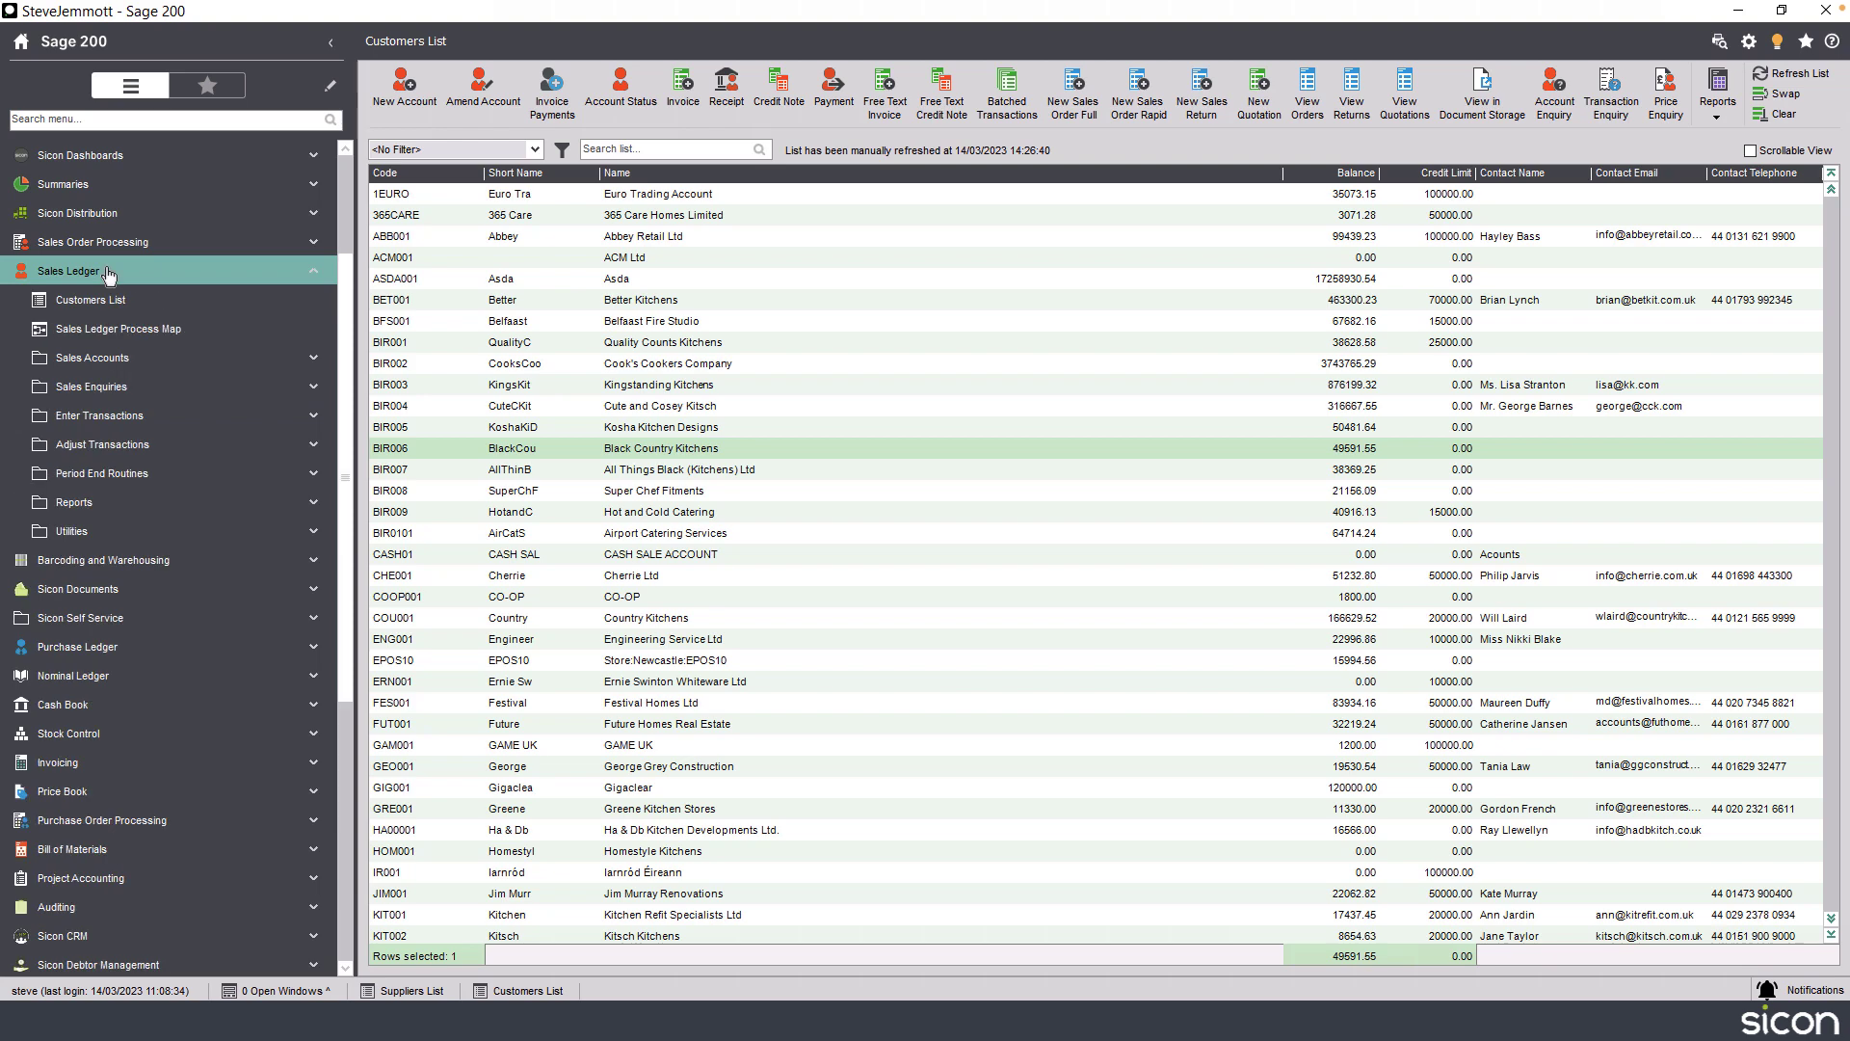
click(207, 302)
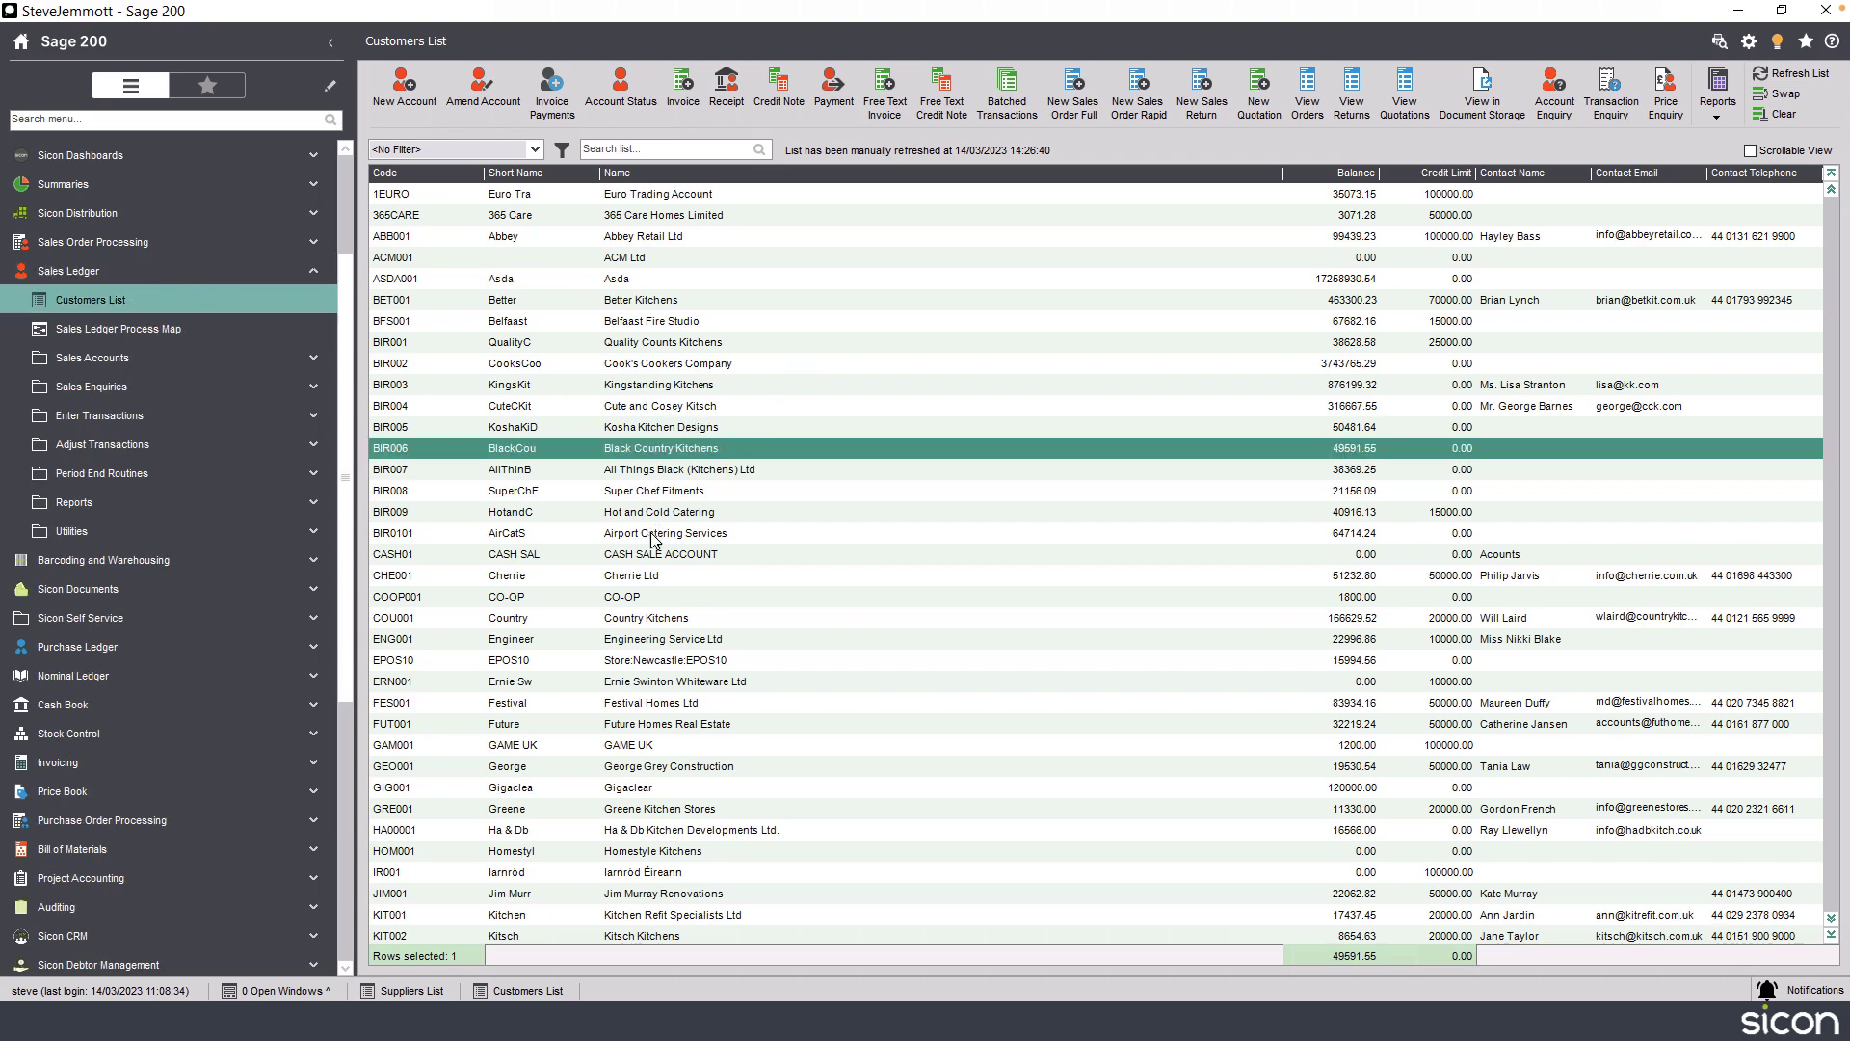
click(646, 576)
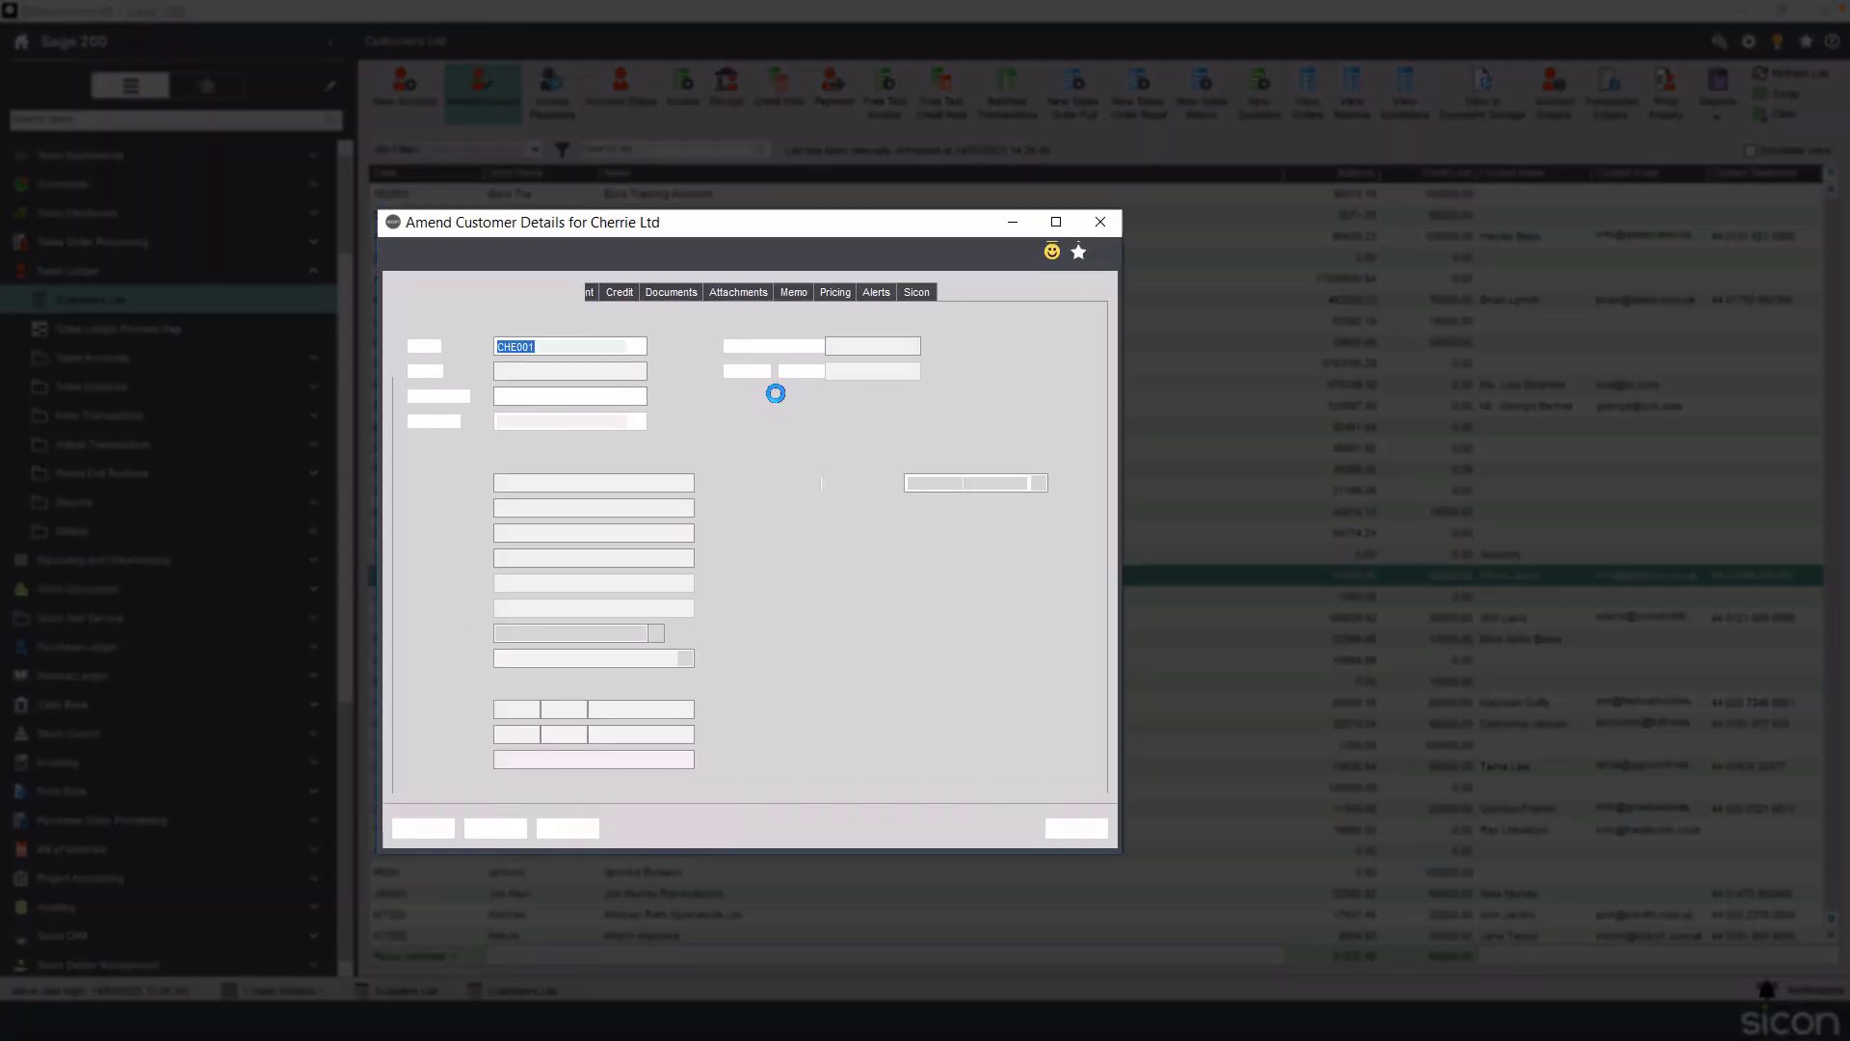
click(556, 295)
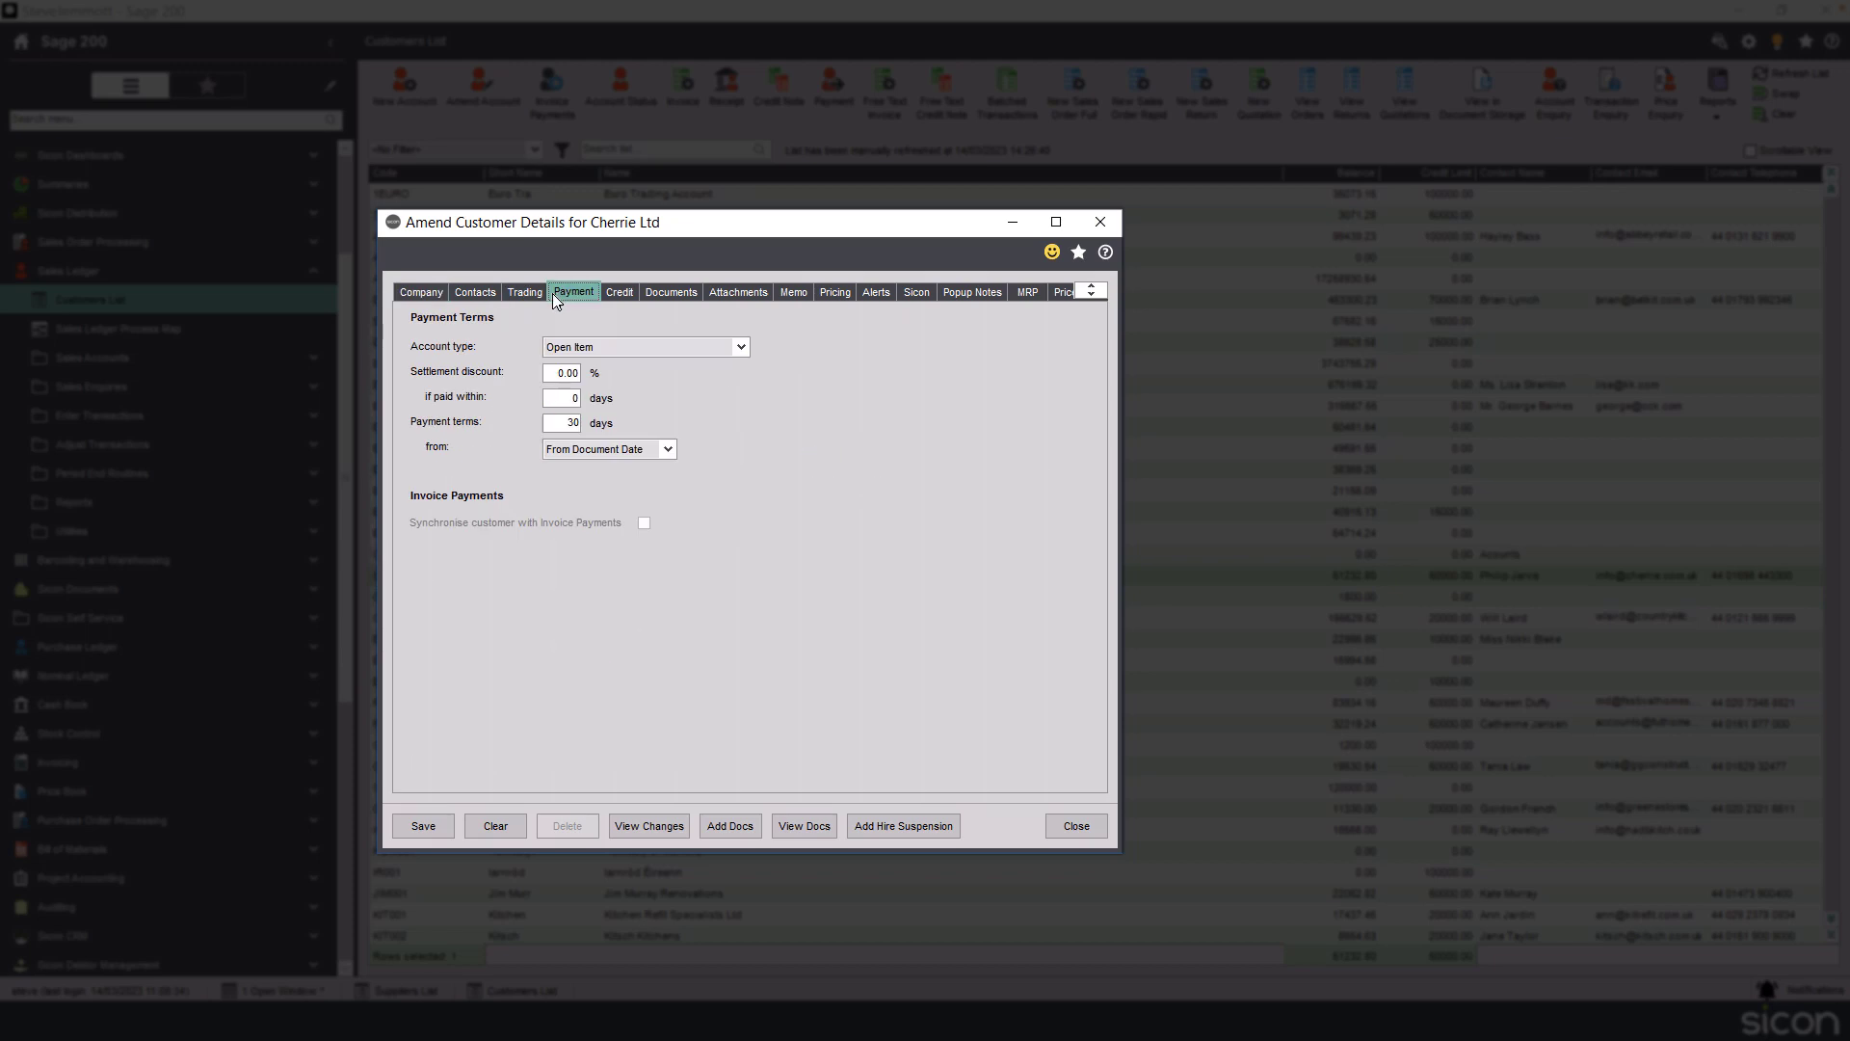
click(561, 426)
text(45)
key(Tab)
click(424, 829)
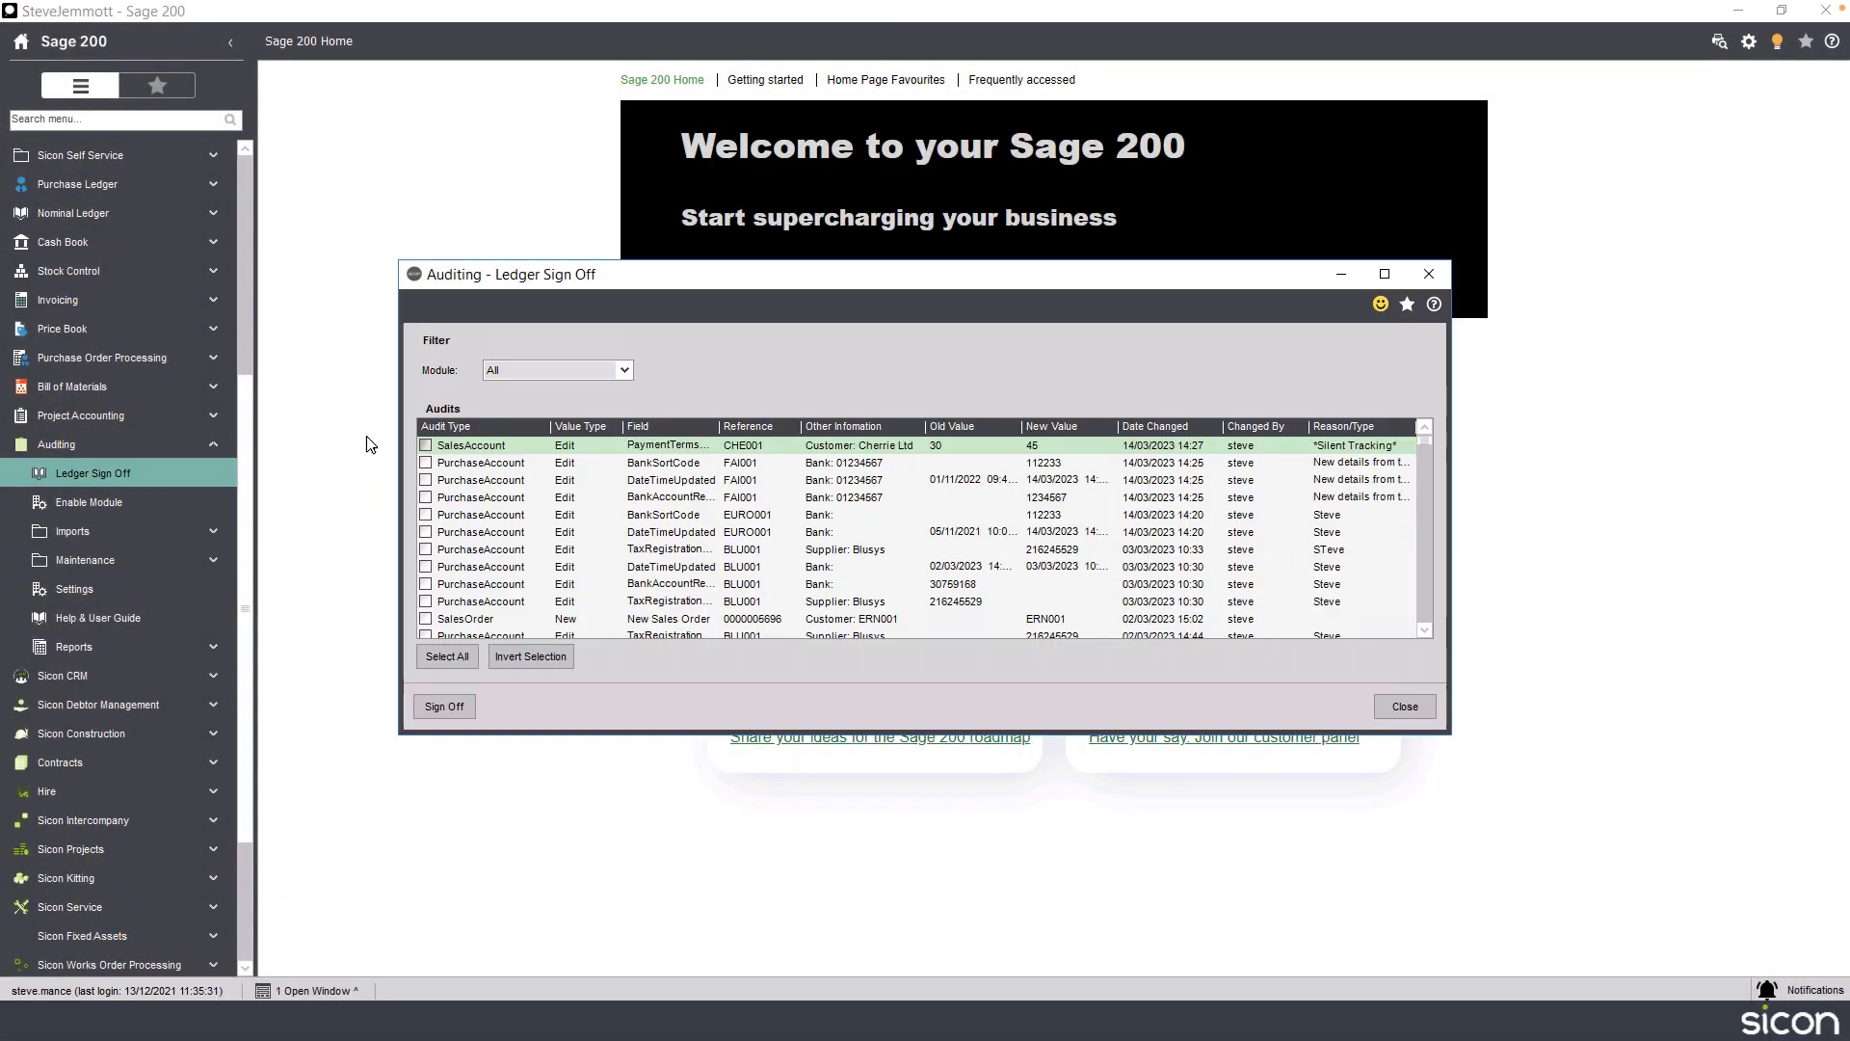
In Ledger Sign Off, filter to PurchaseLedger and sign off the three Fairfax bank detail audit entries.
click(580, 374)
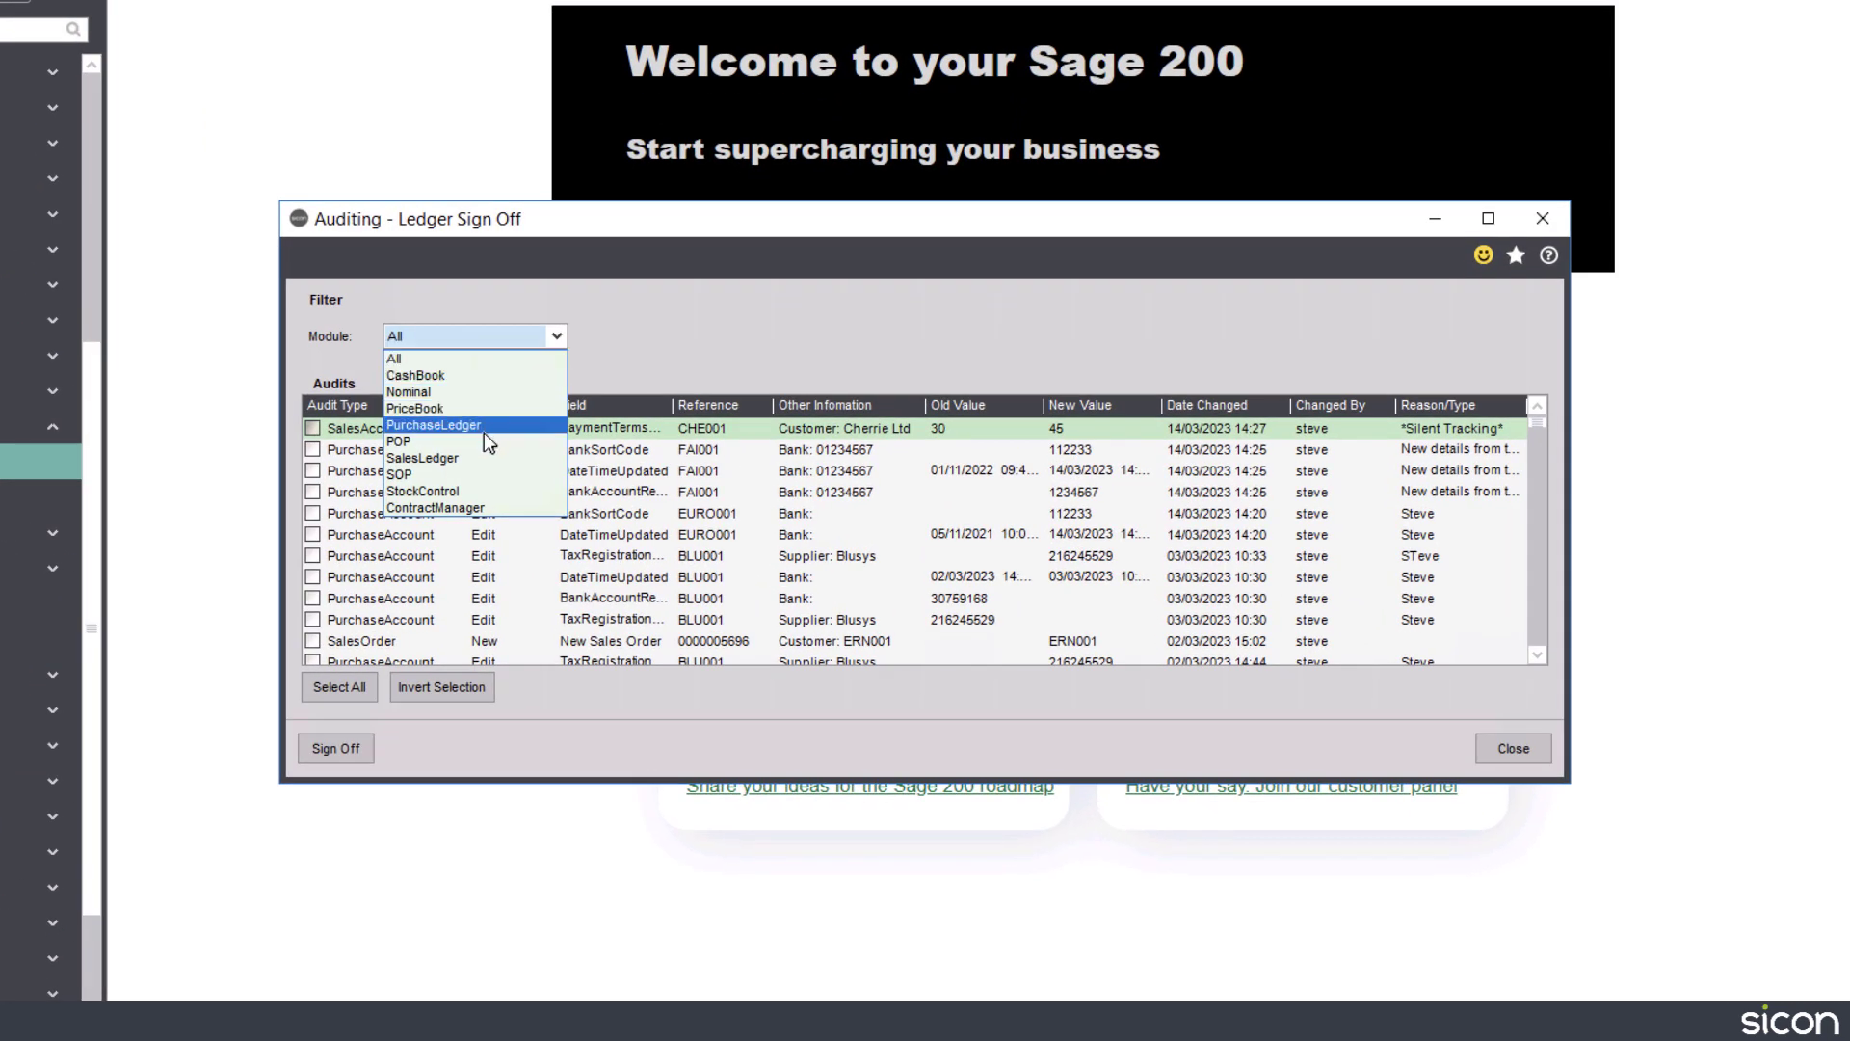
click(486, 430)
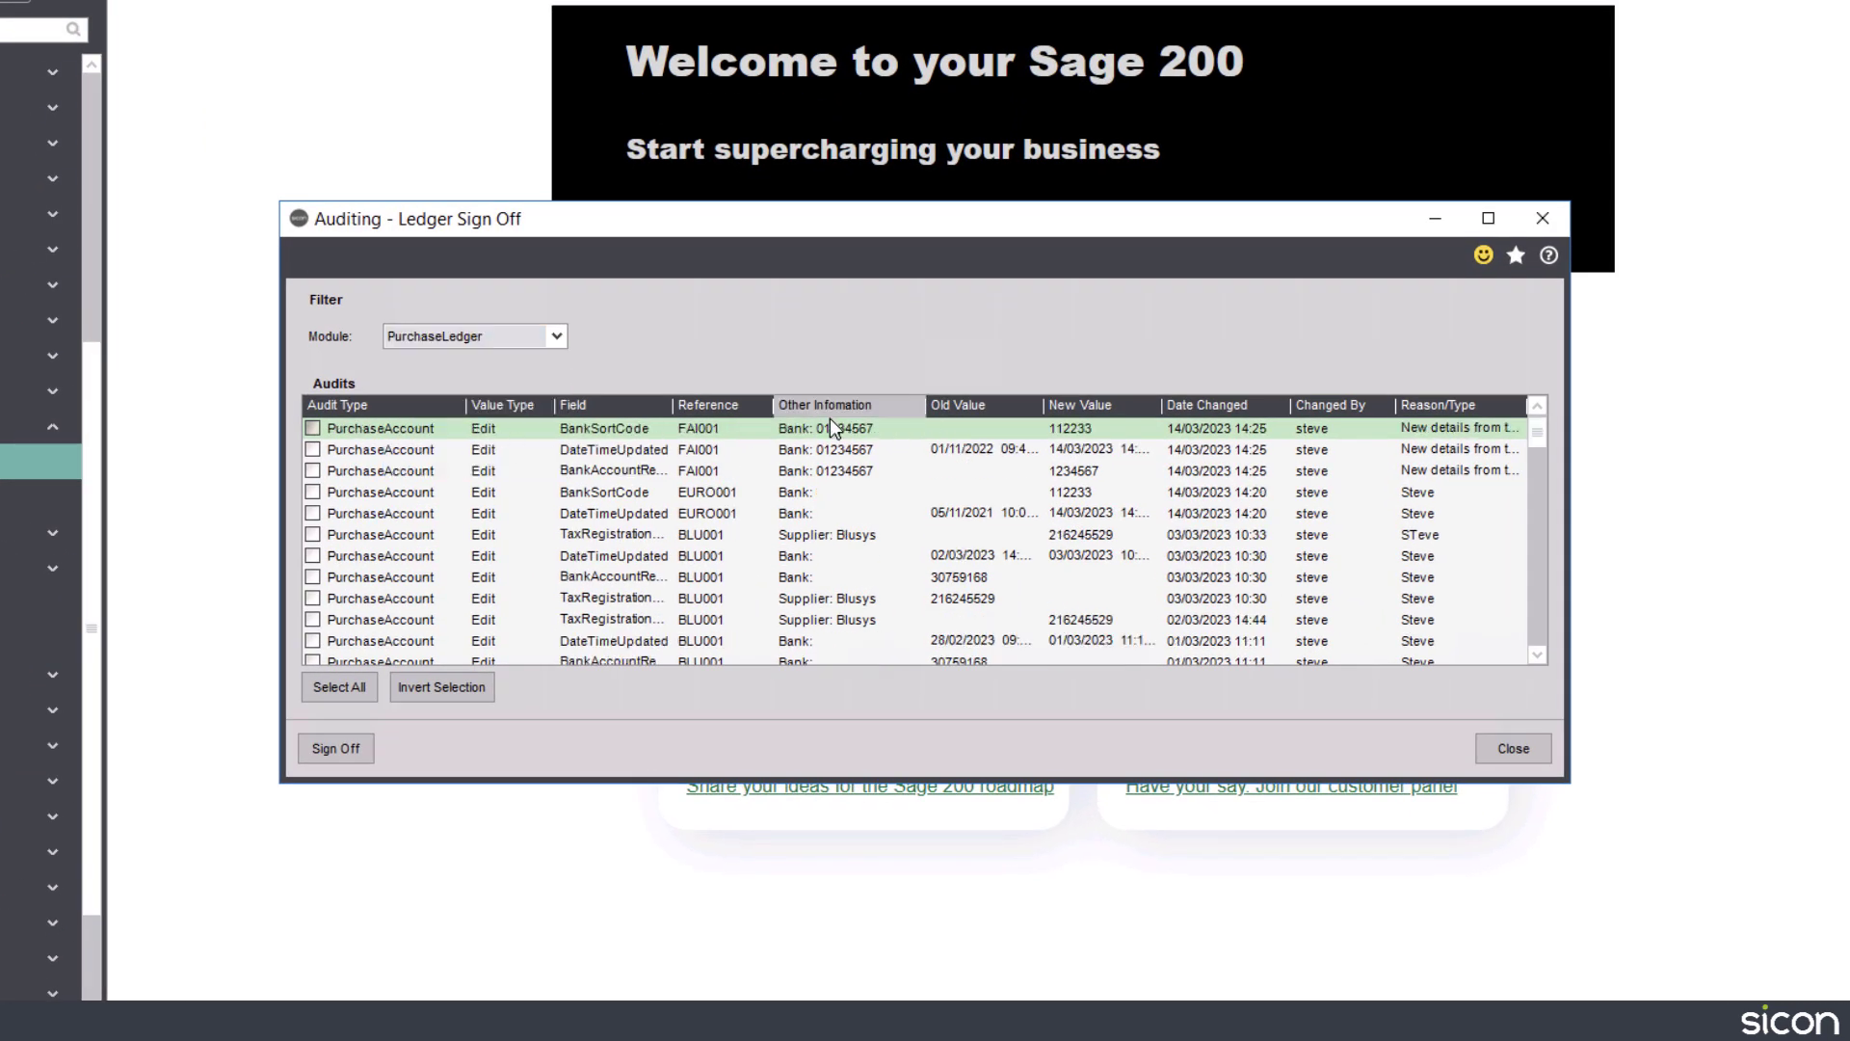
drag(1002, 227, 776, 141)
drag(1340, 693, 1722, 693)
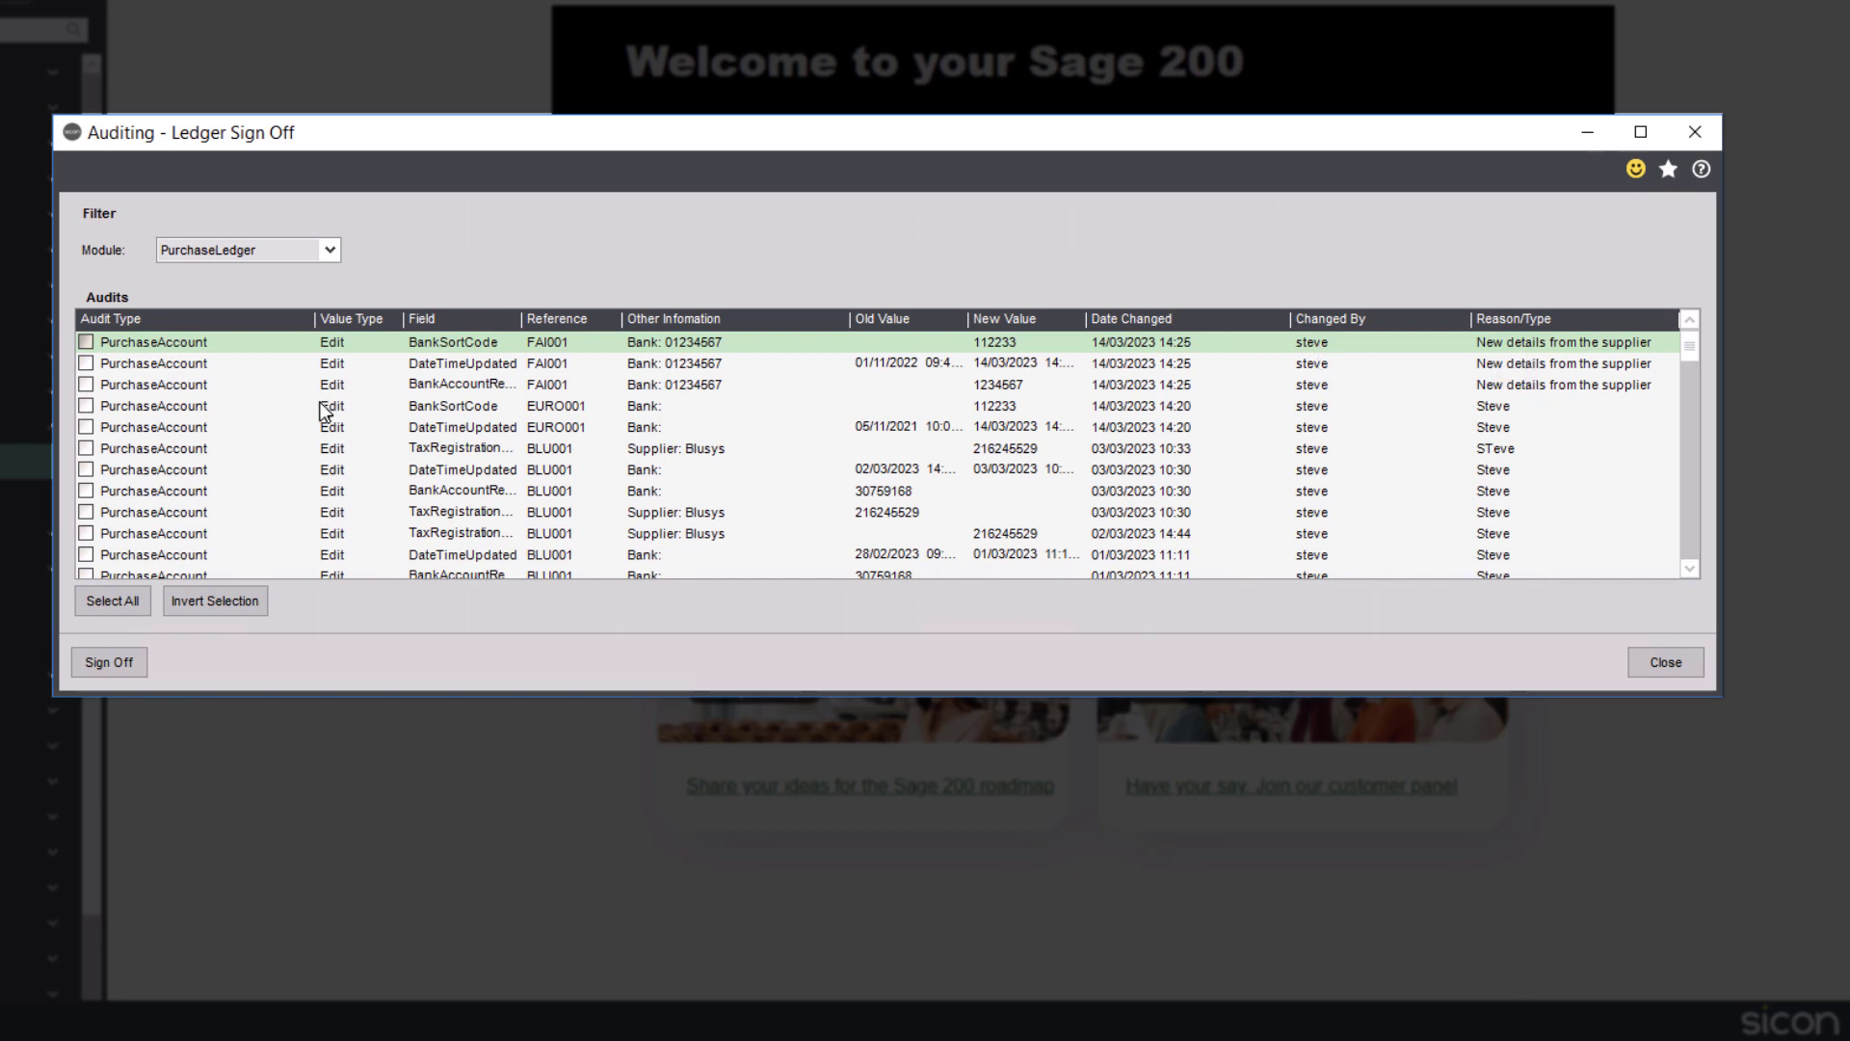
click(86, 343)
click(86, 364)
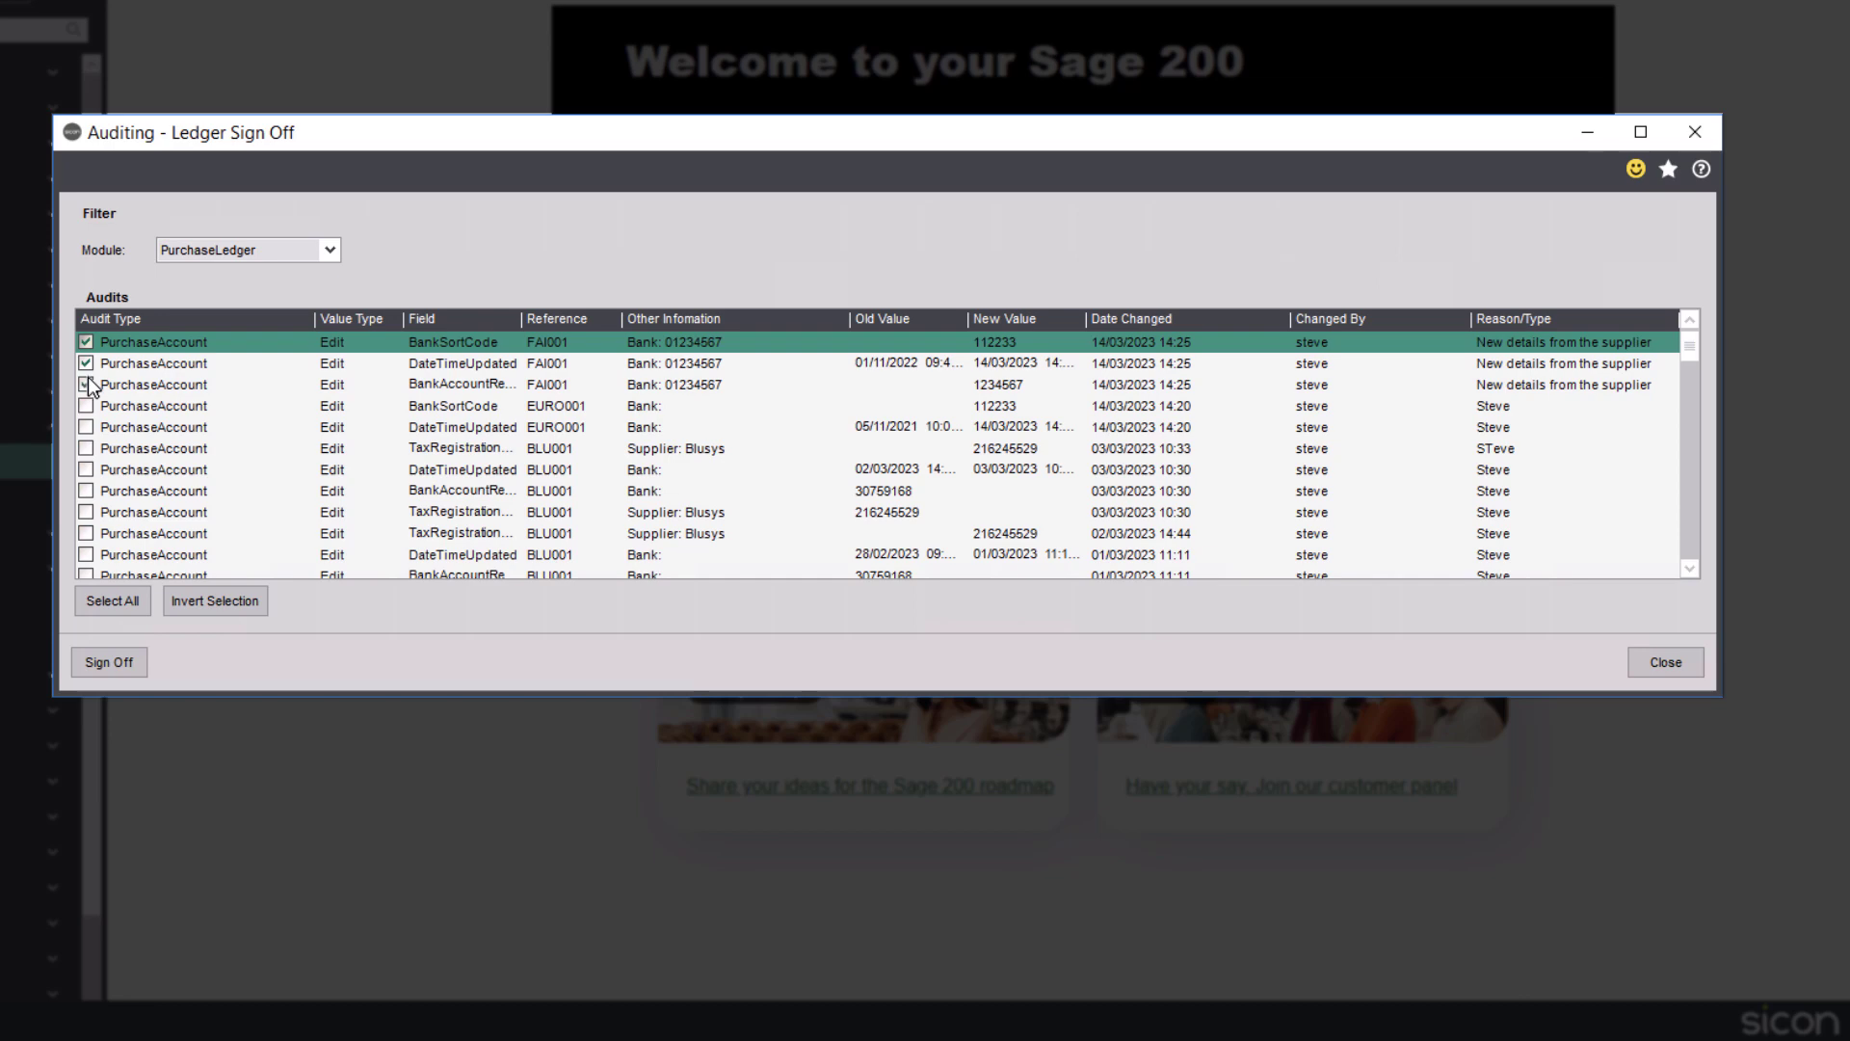
click(88, 386)
click(114, 667)
click(1025, 603)
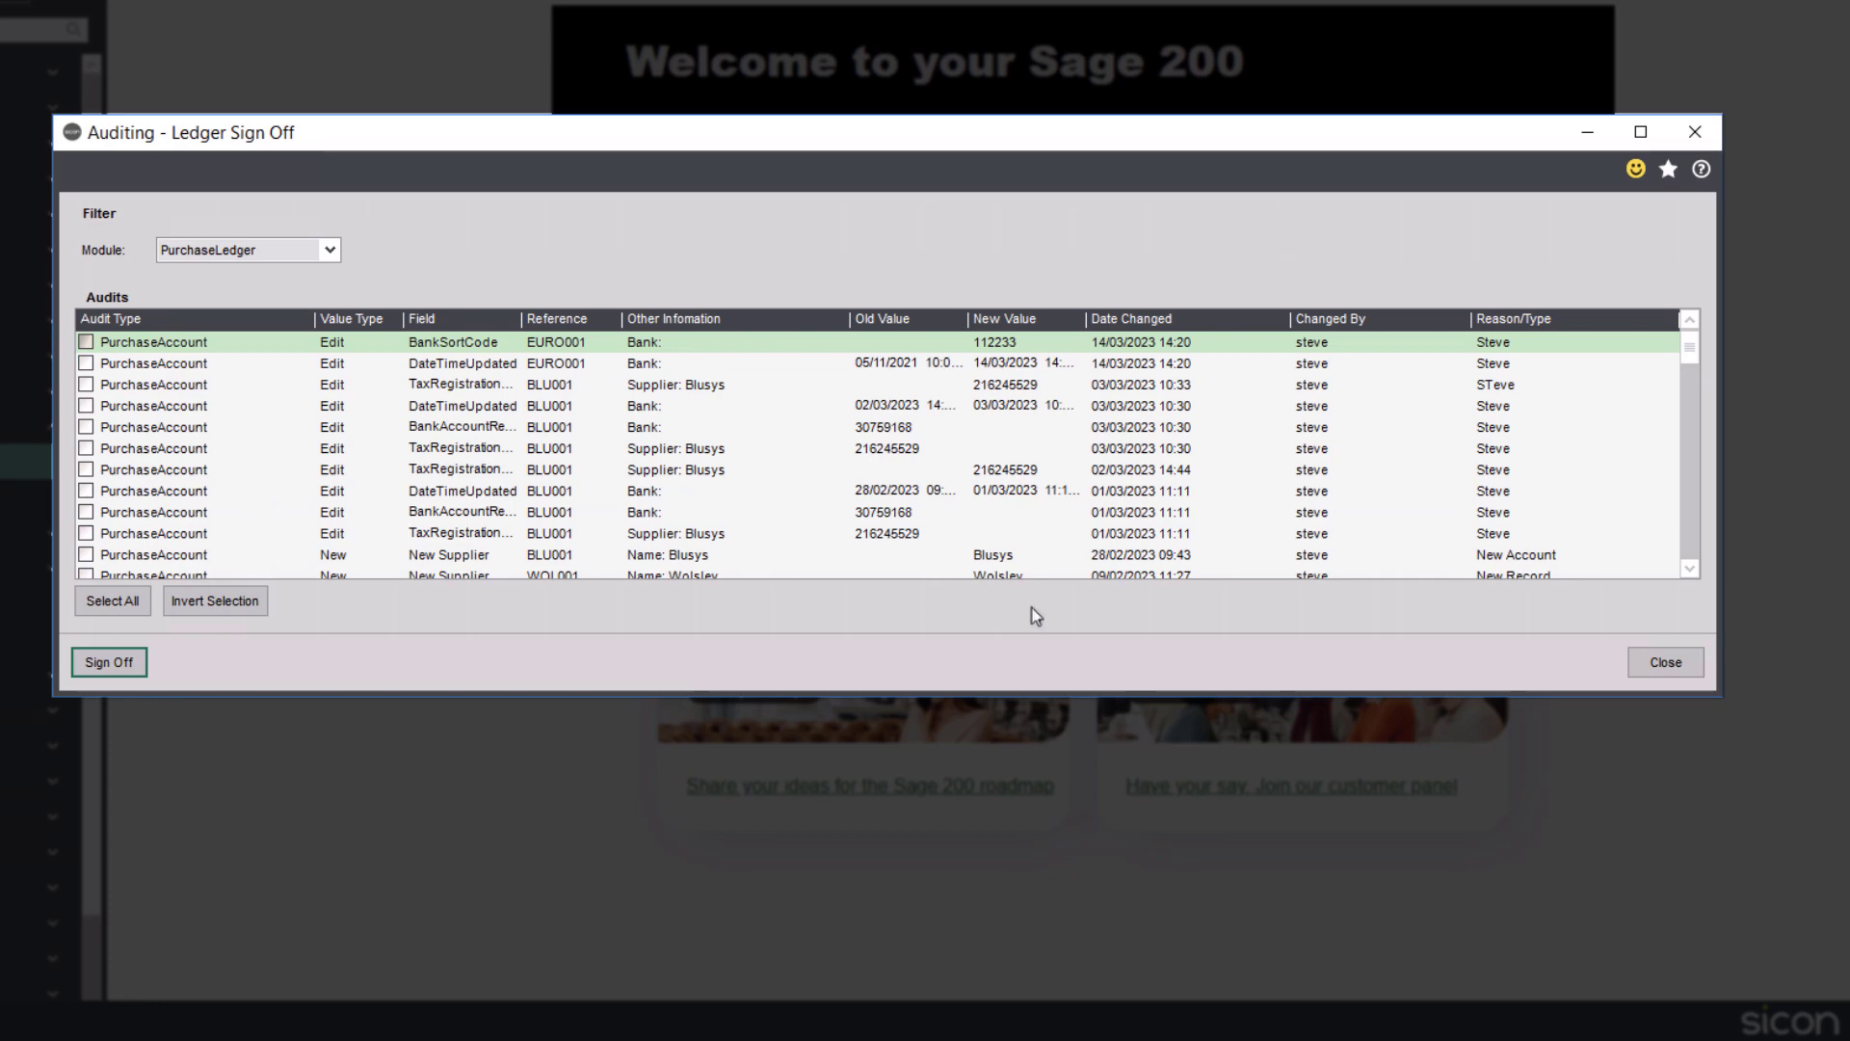
Switch the module filter to SalesLedger, sign off the Cherrie Ltd payment terms entry and close Ledger Sign Off.
click(335, 255)
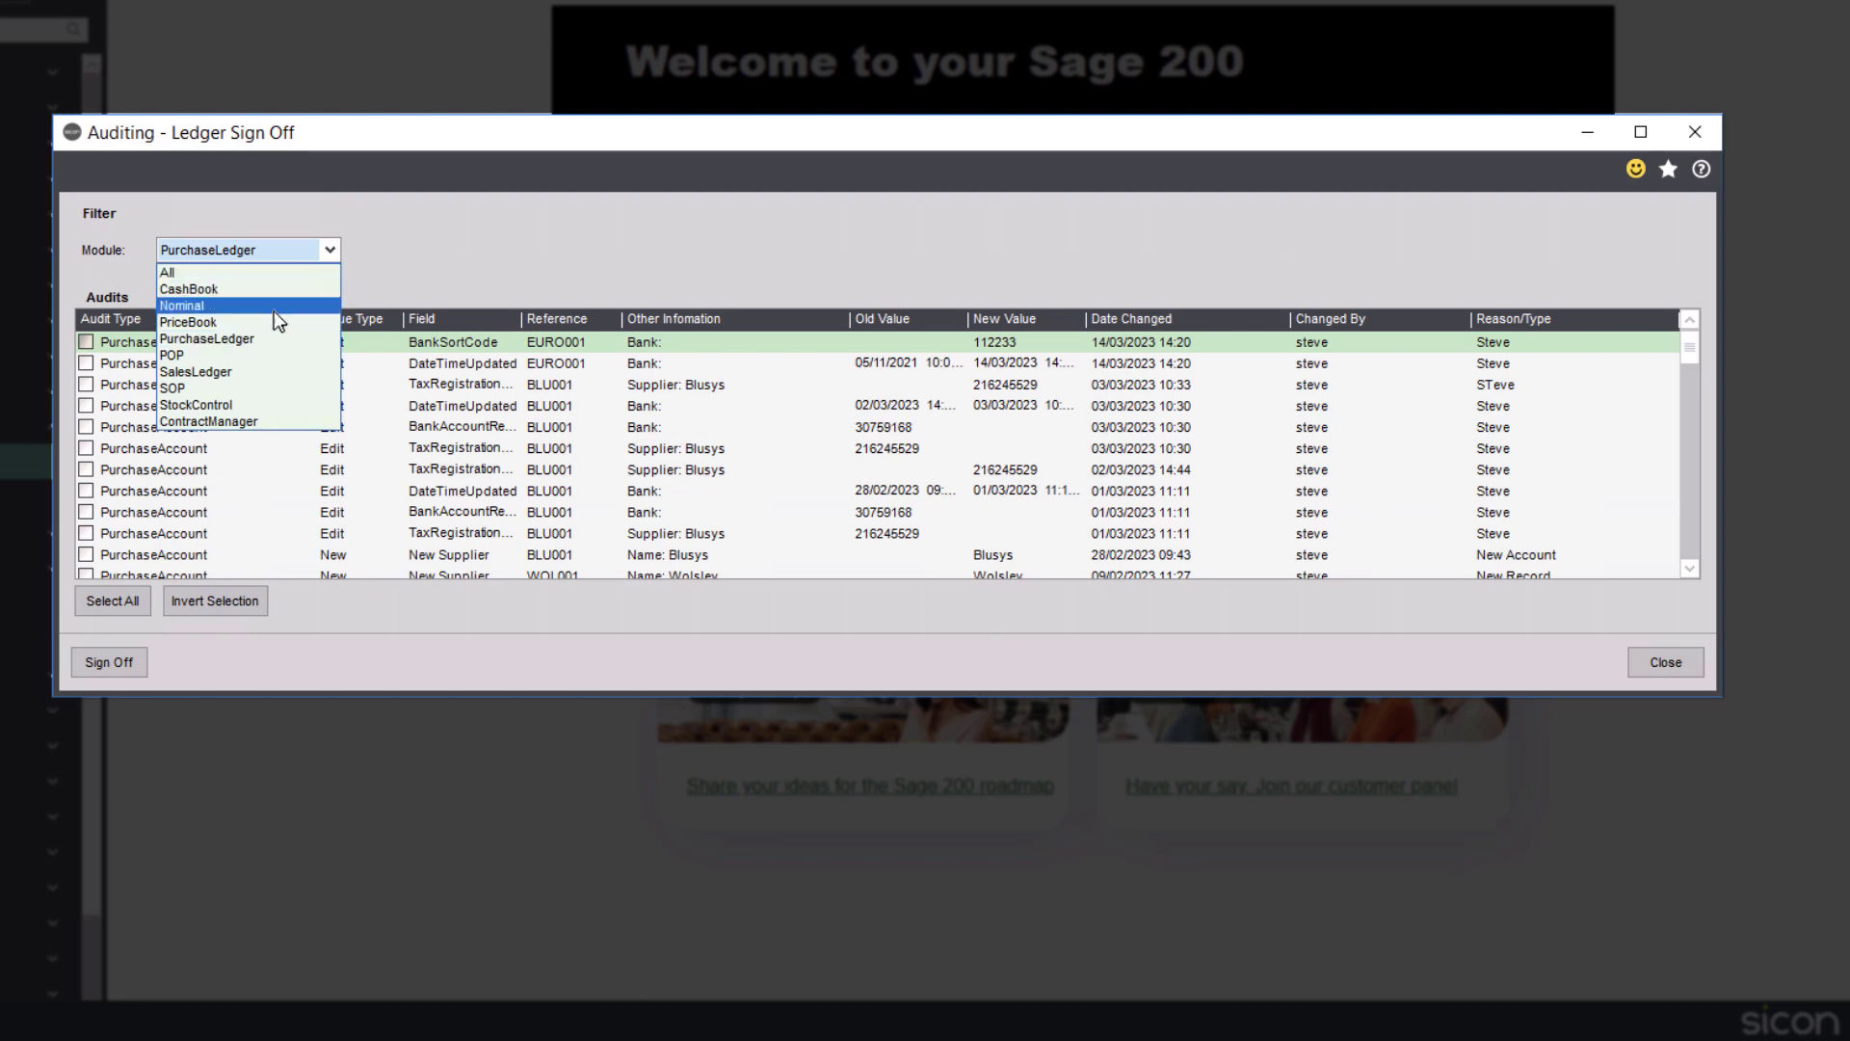
click(244, 370)
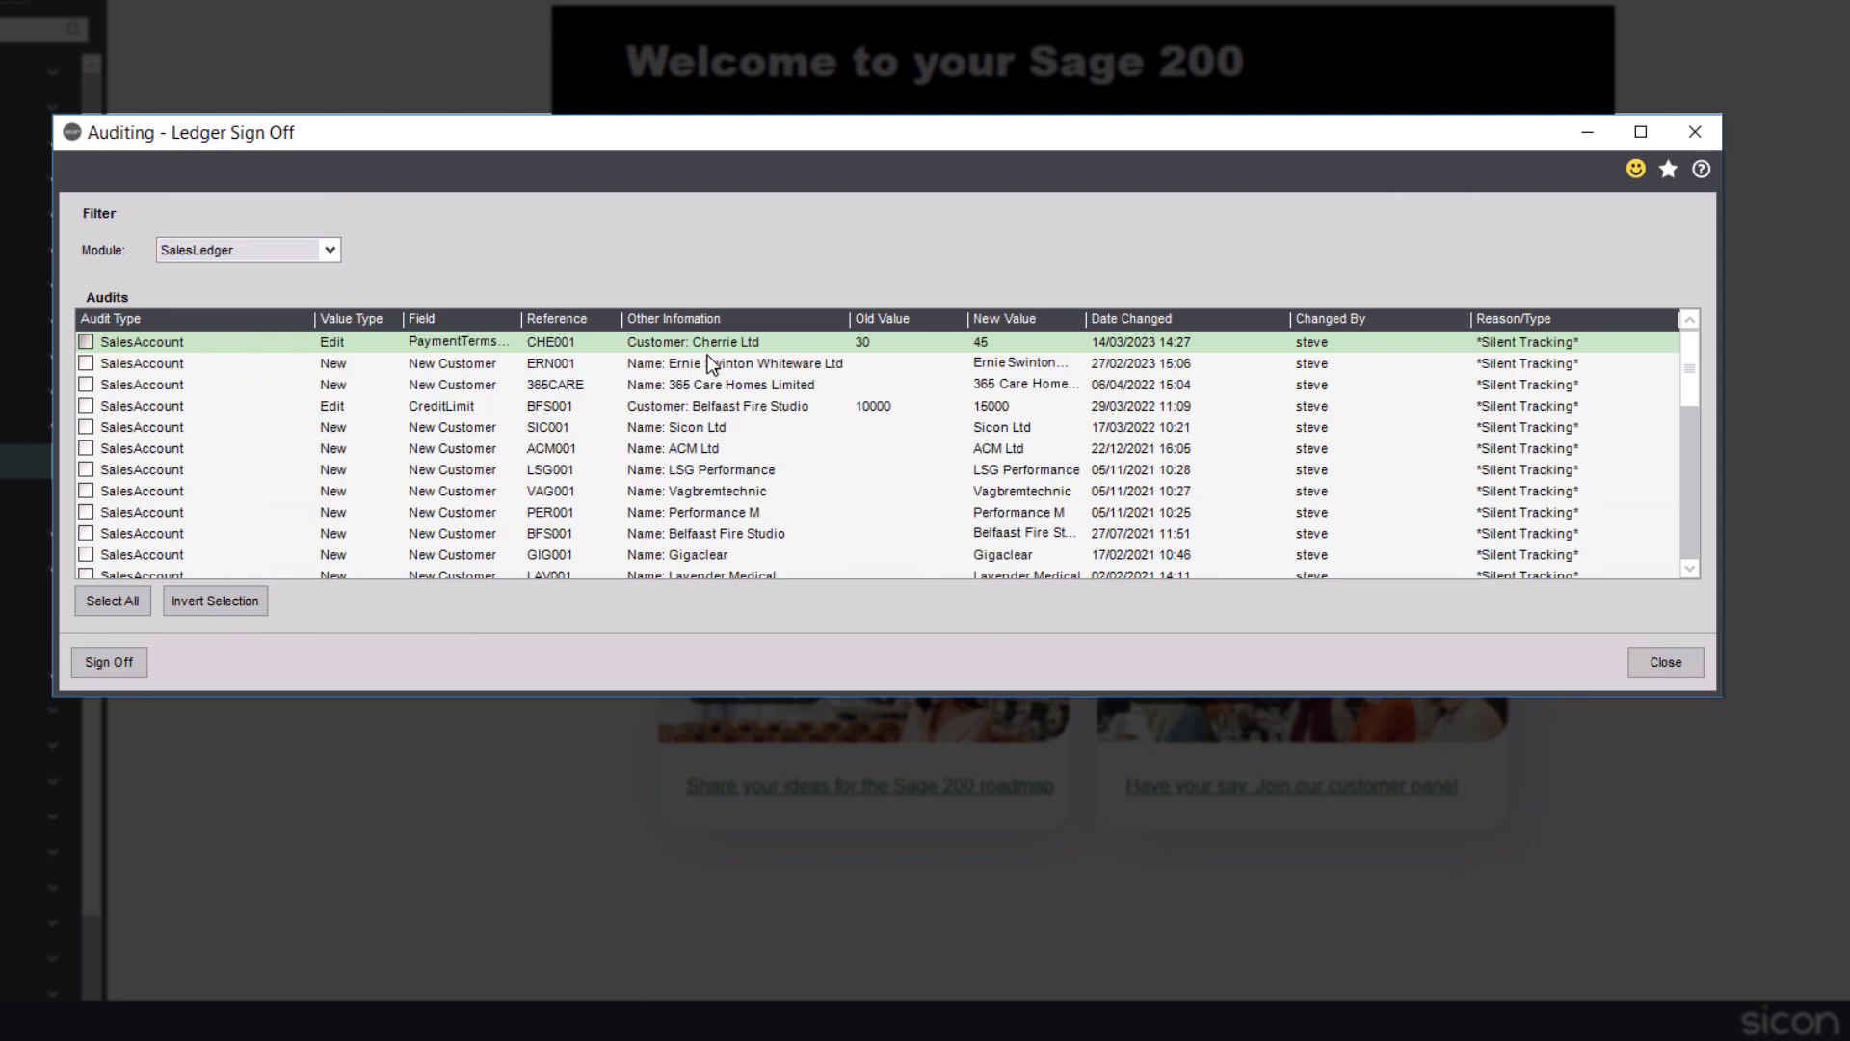
click(988, 349)
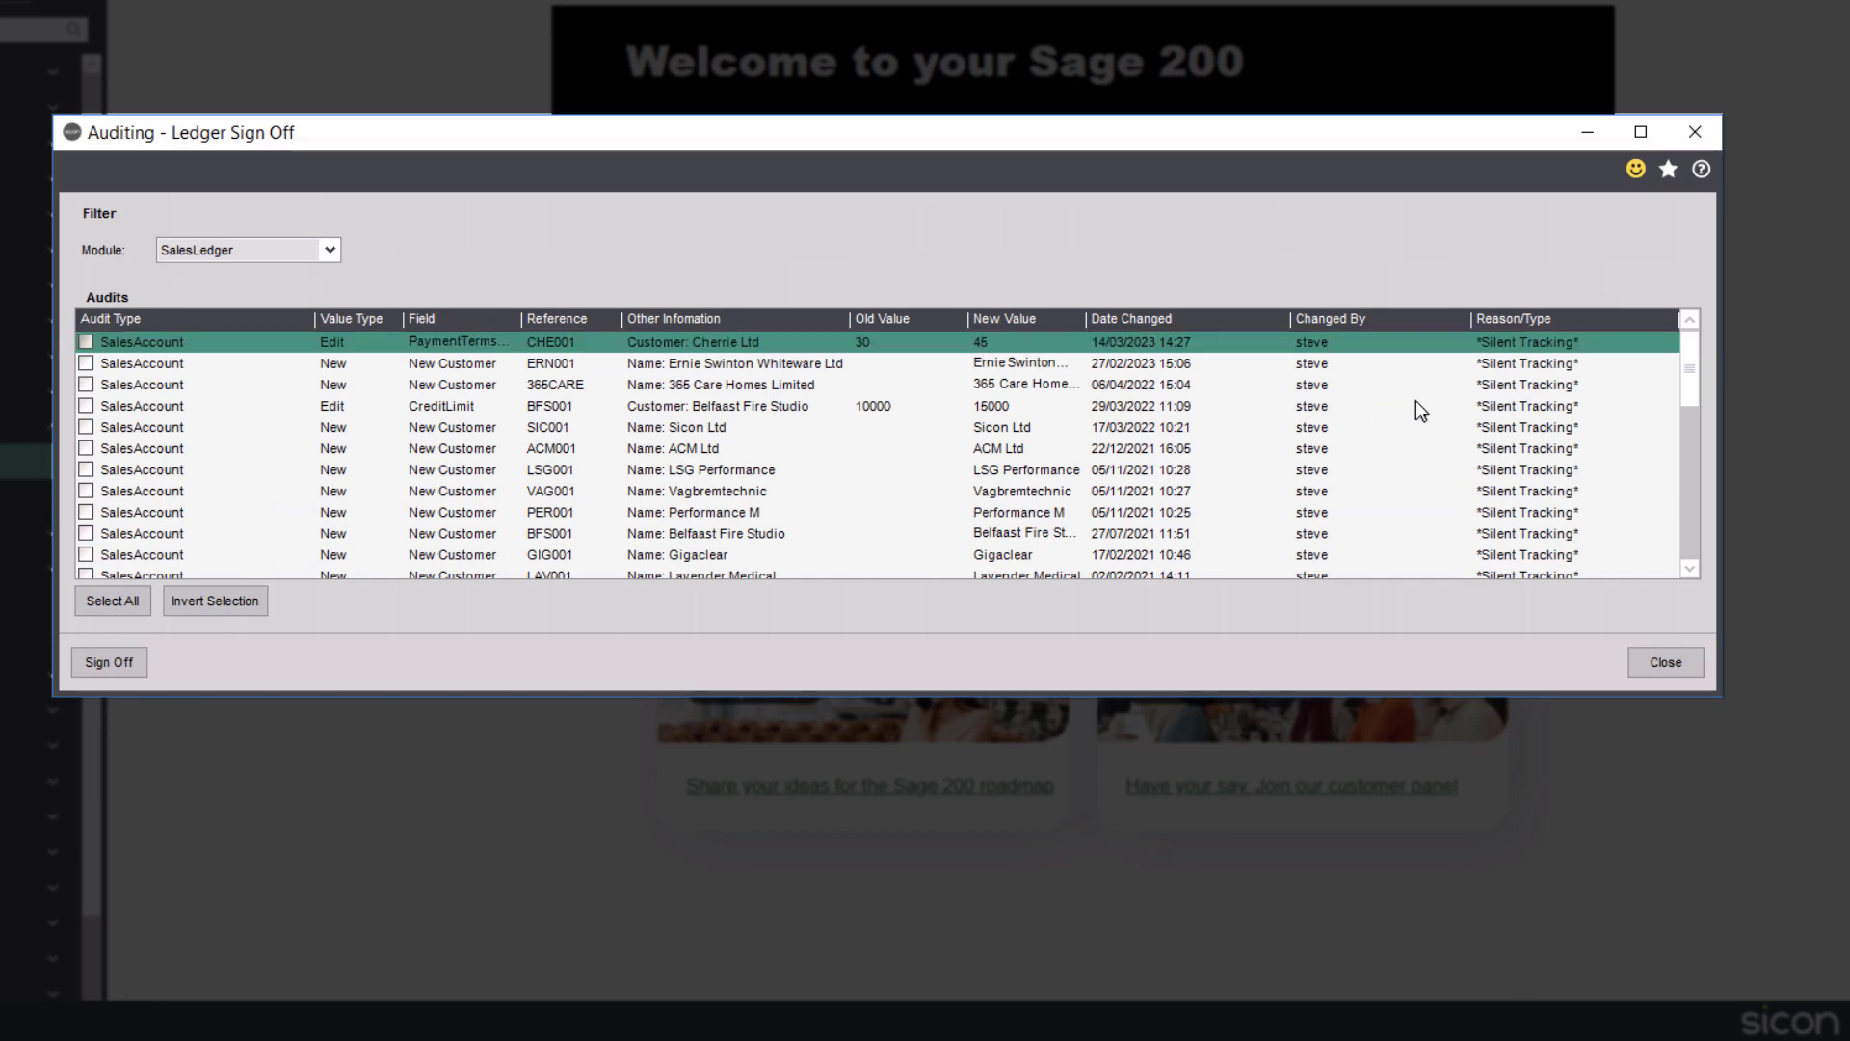
click(86, 341)
click(108, 662)
click(1029, 597)
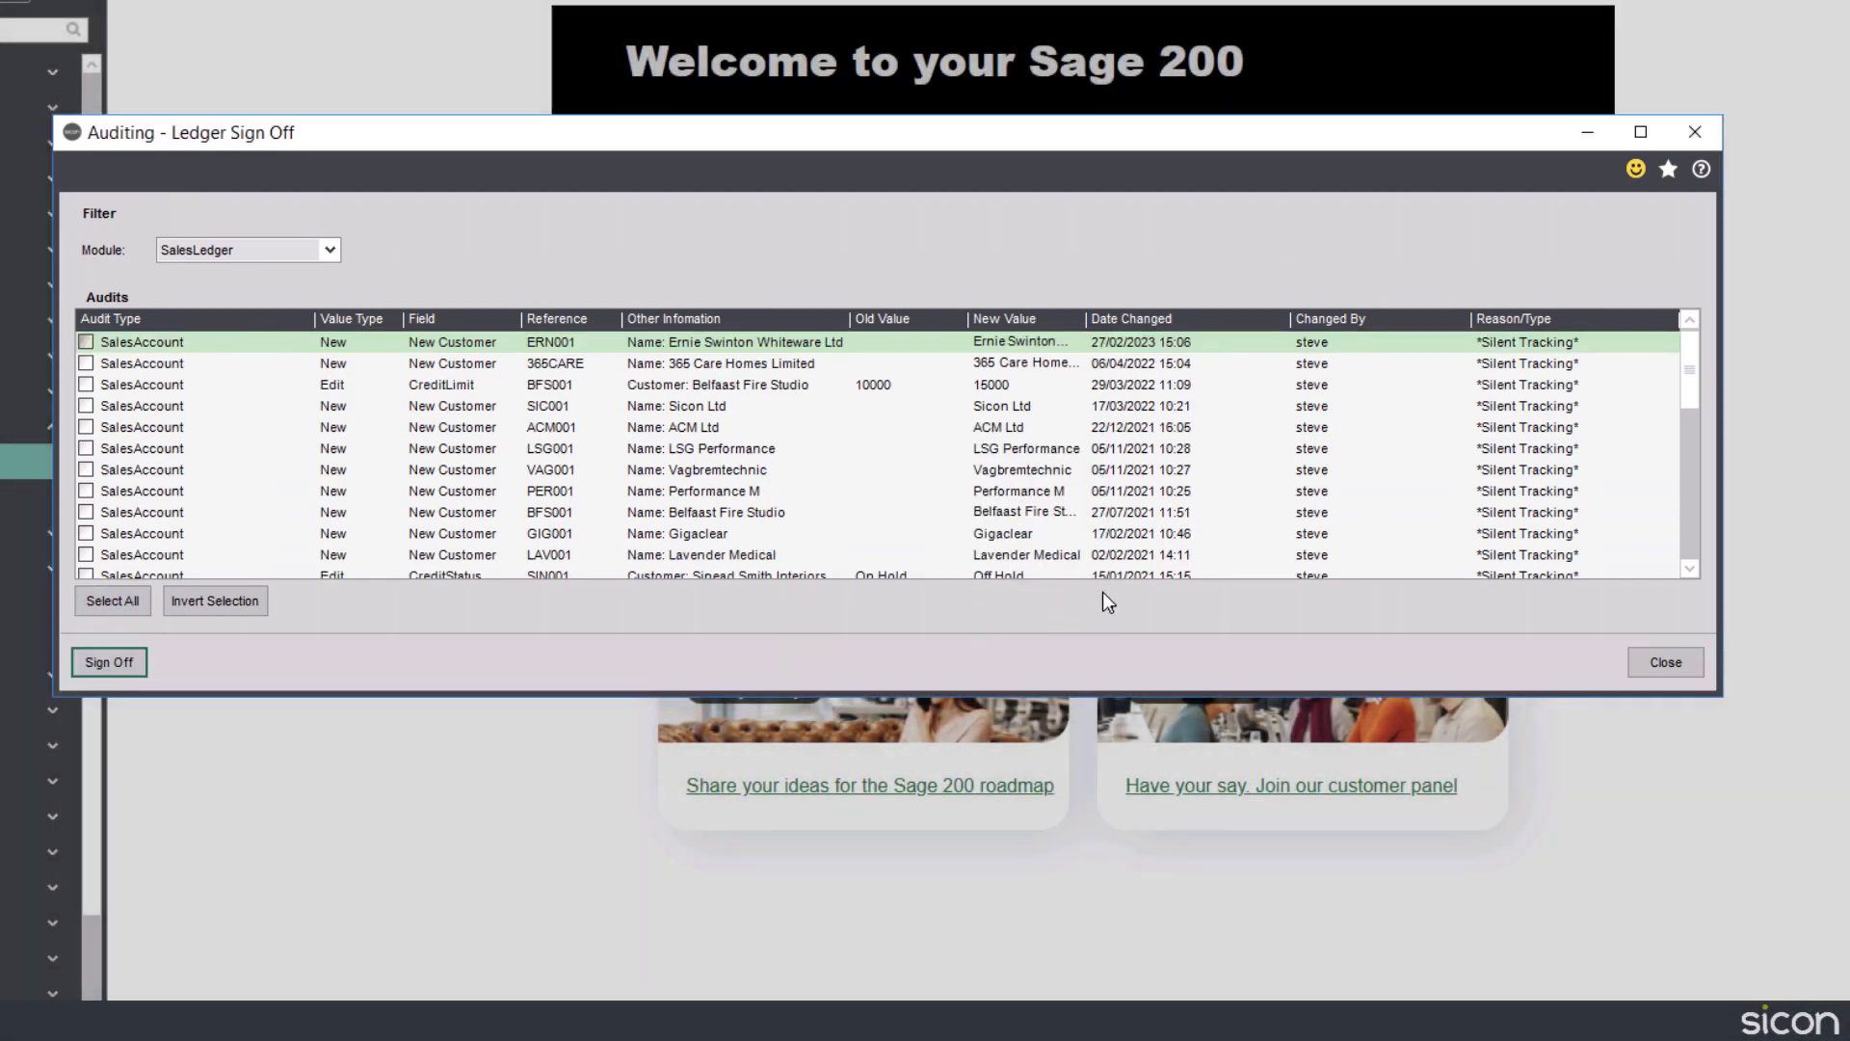
click(1656, 662)
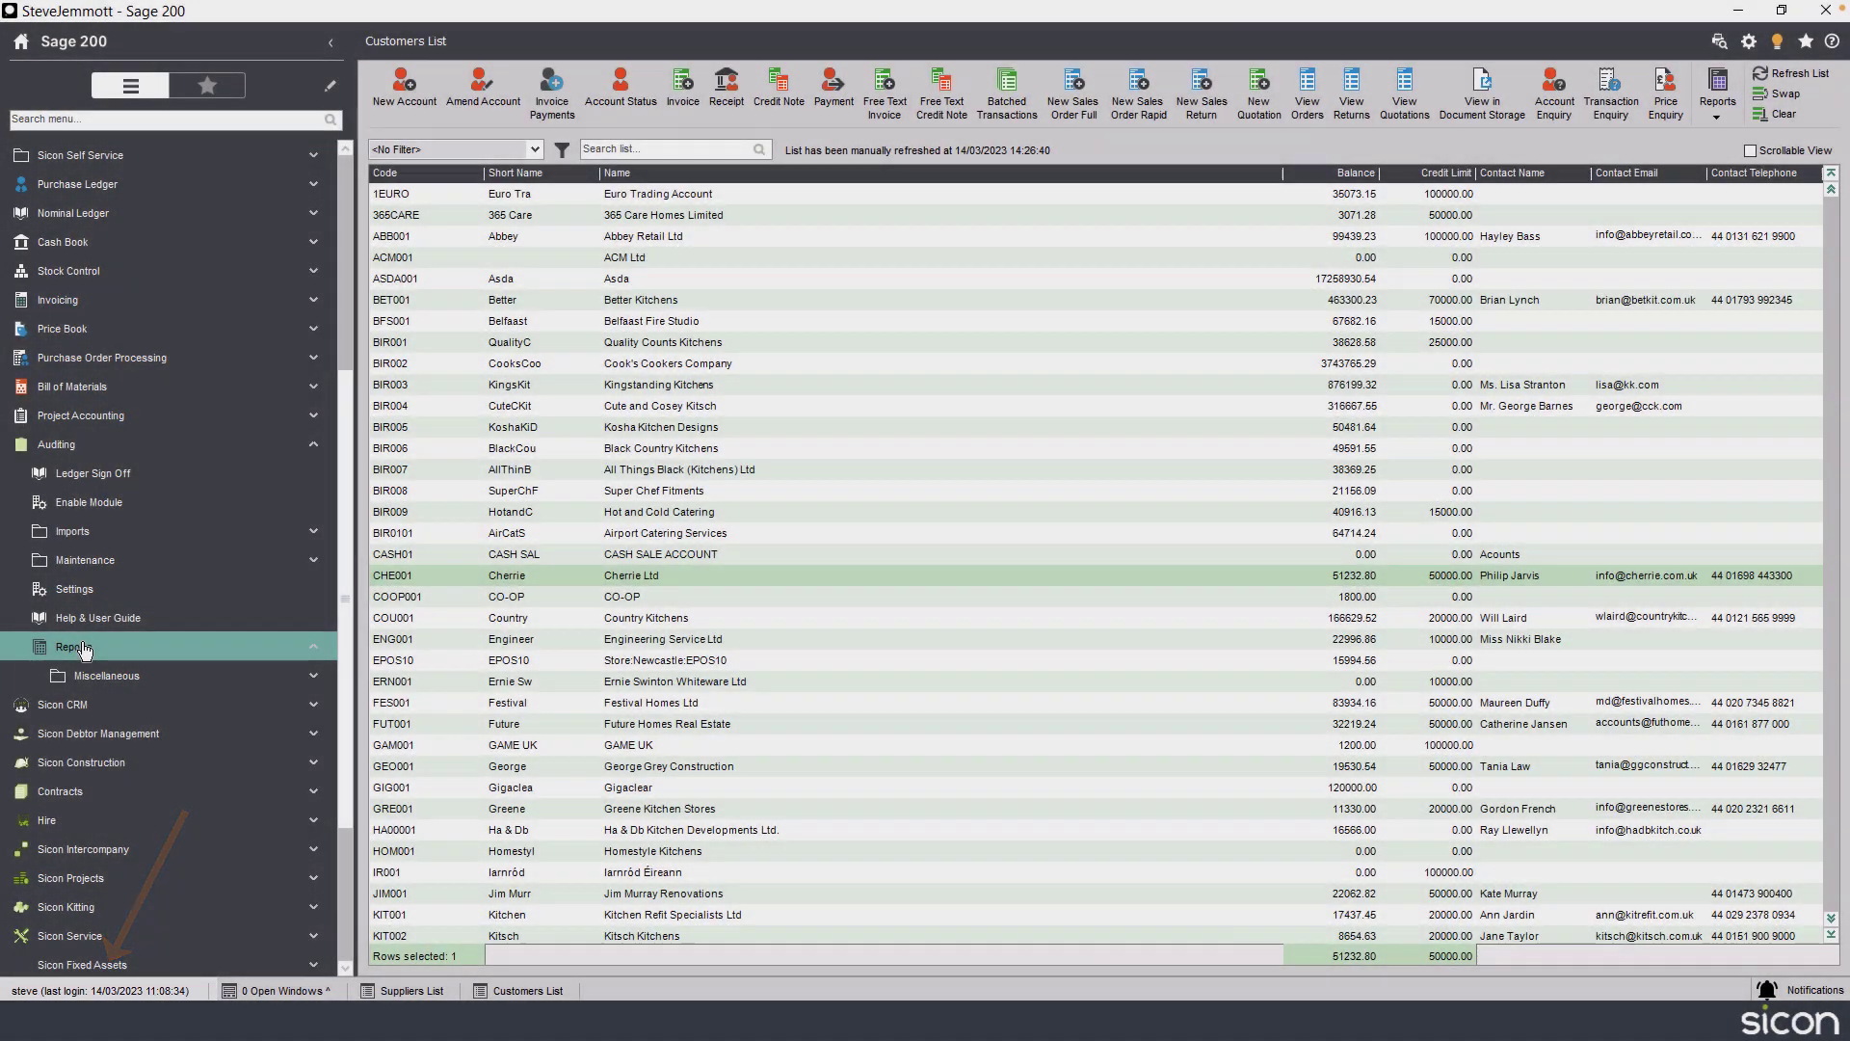
Run the Audit Log Changes report filtered to the PurchaseLedger module, view its last page and close it.
click(77, 647)
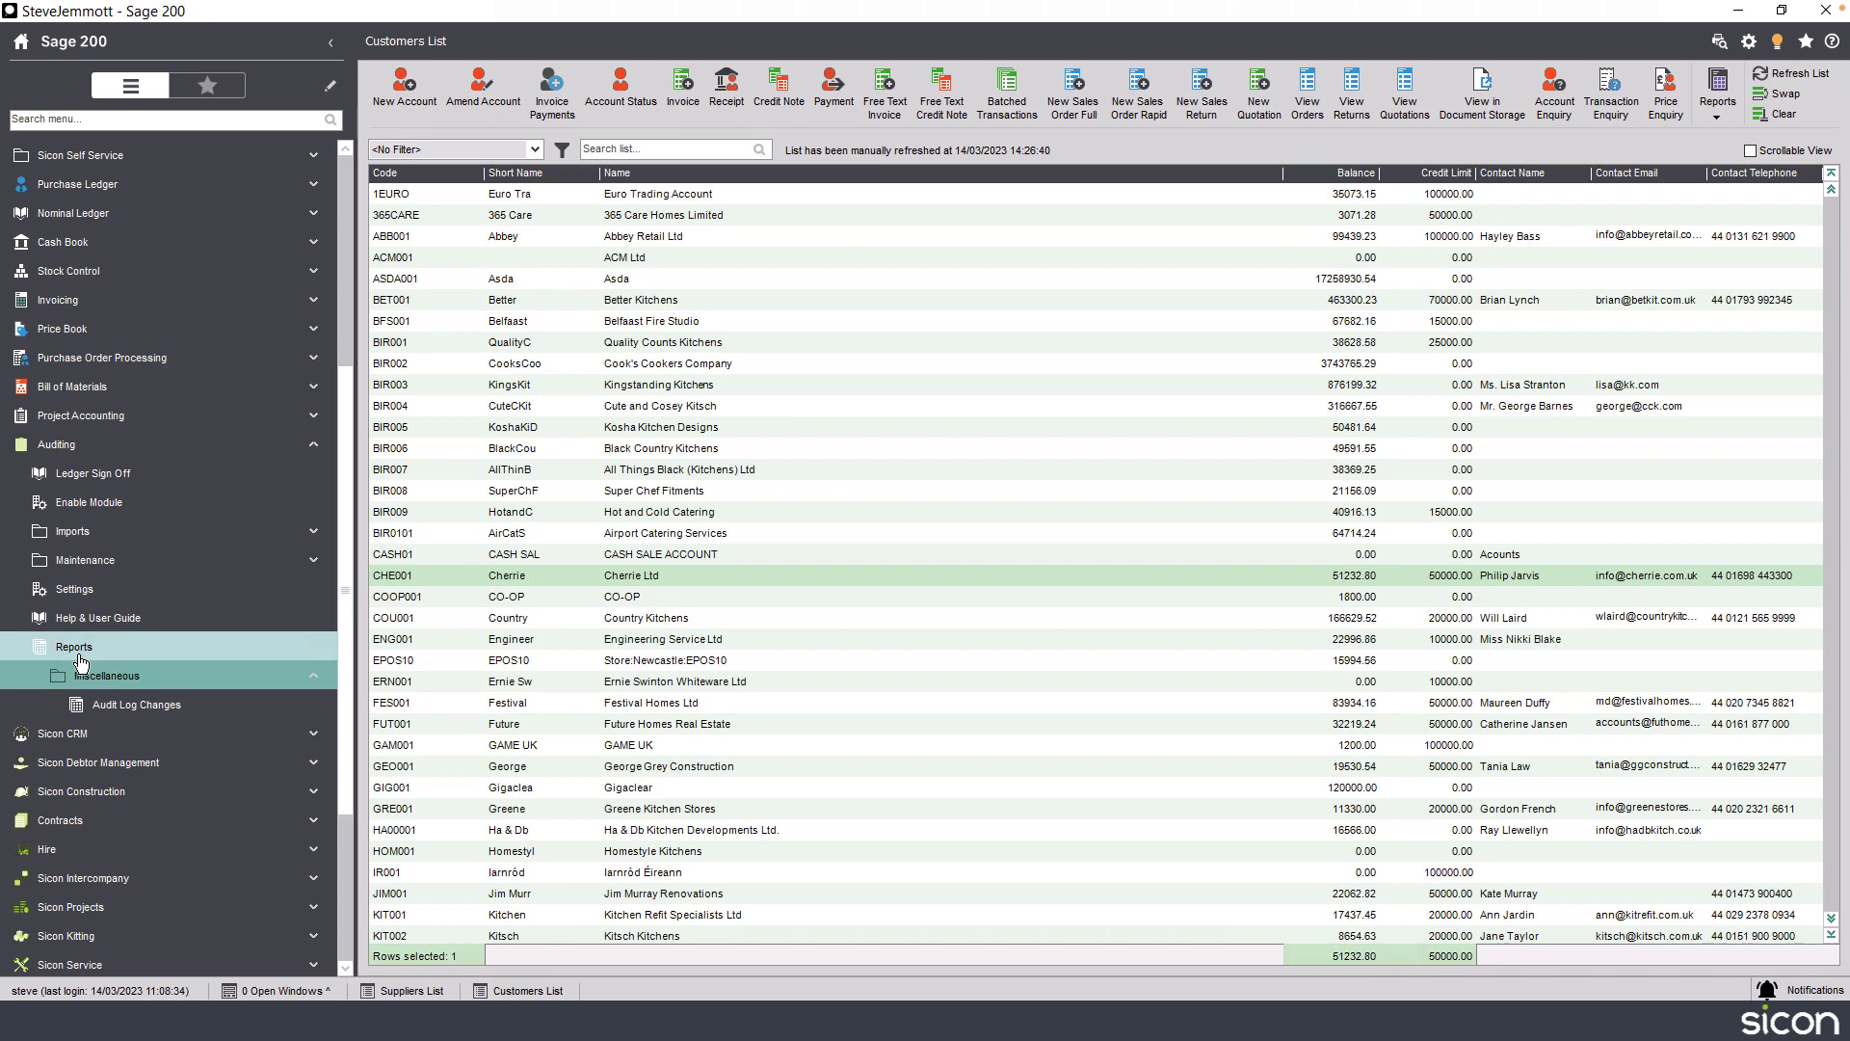
click(130, 704)
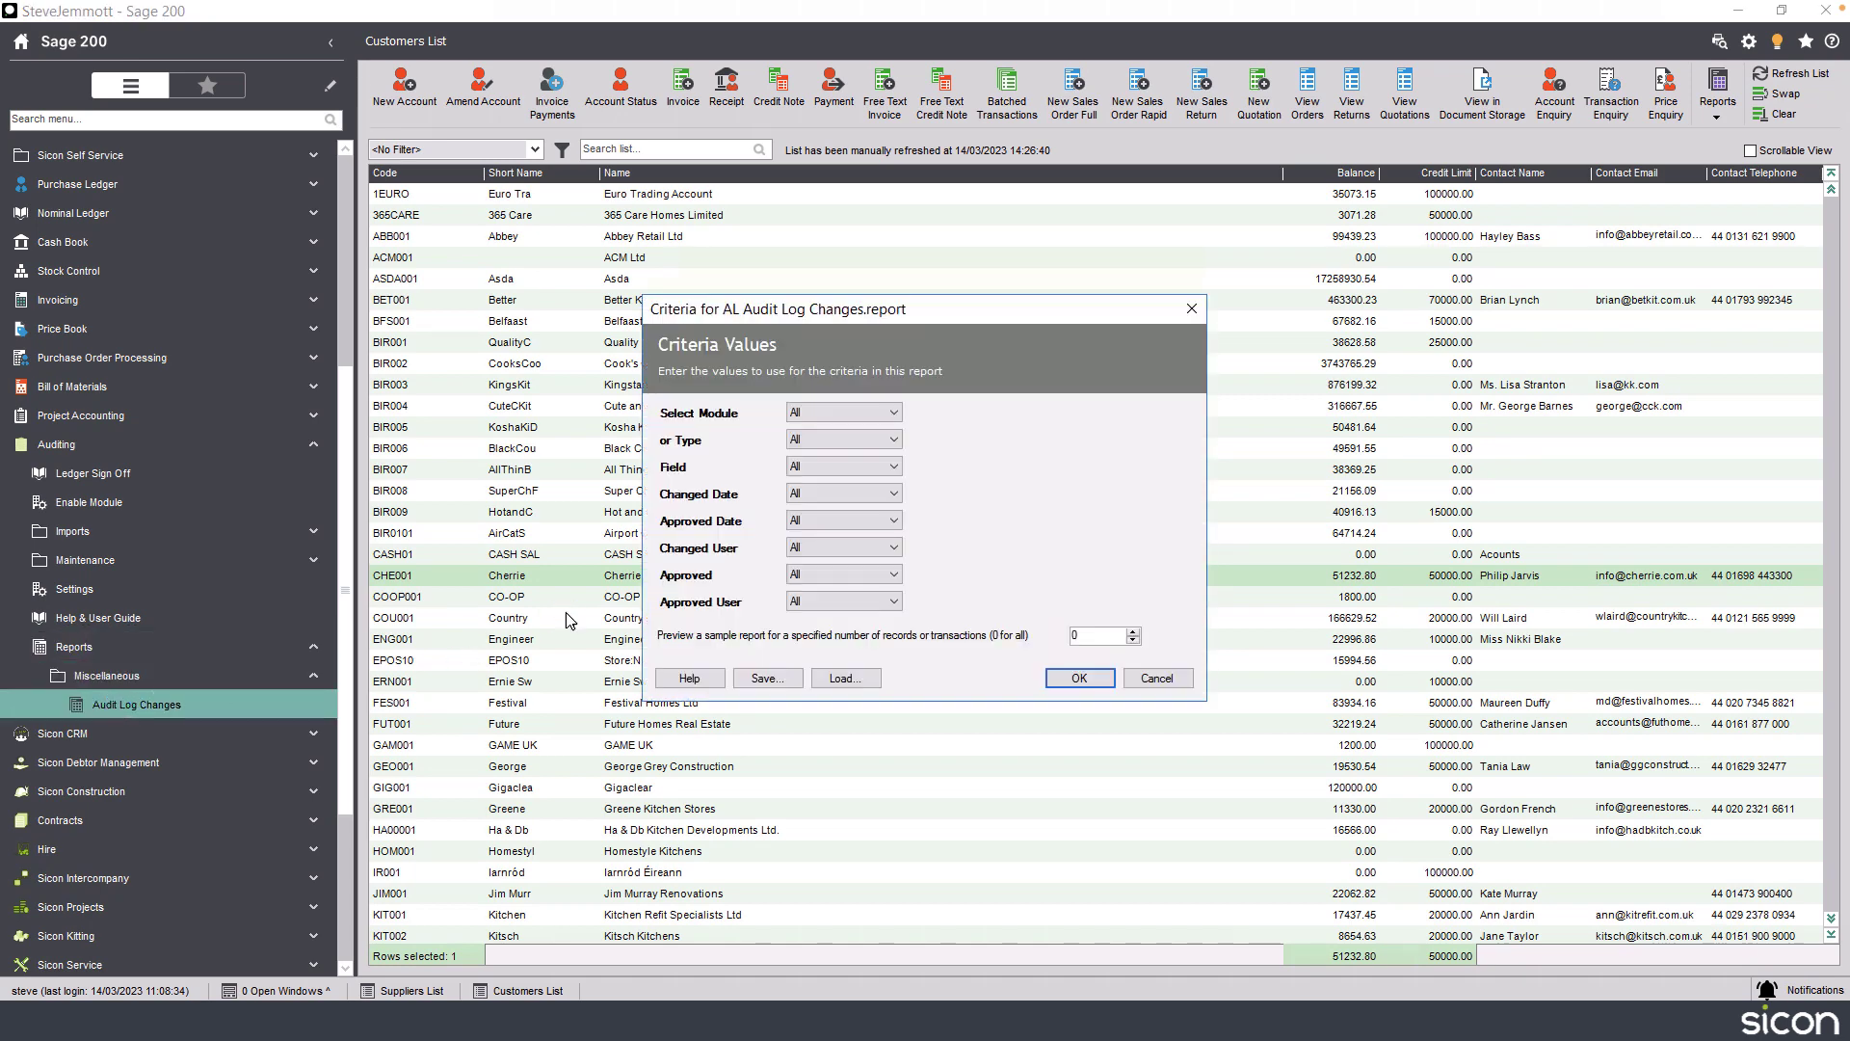
click(842, 415)
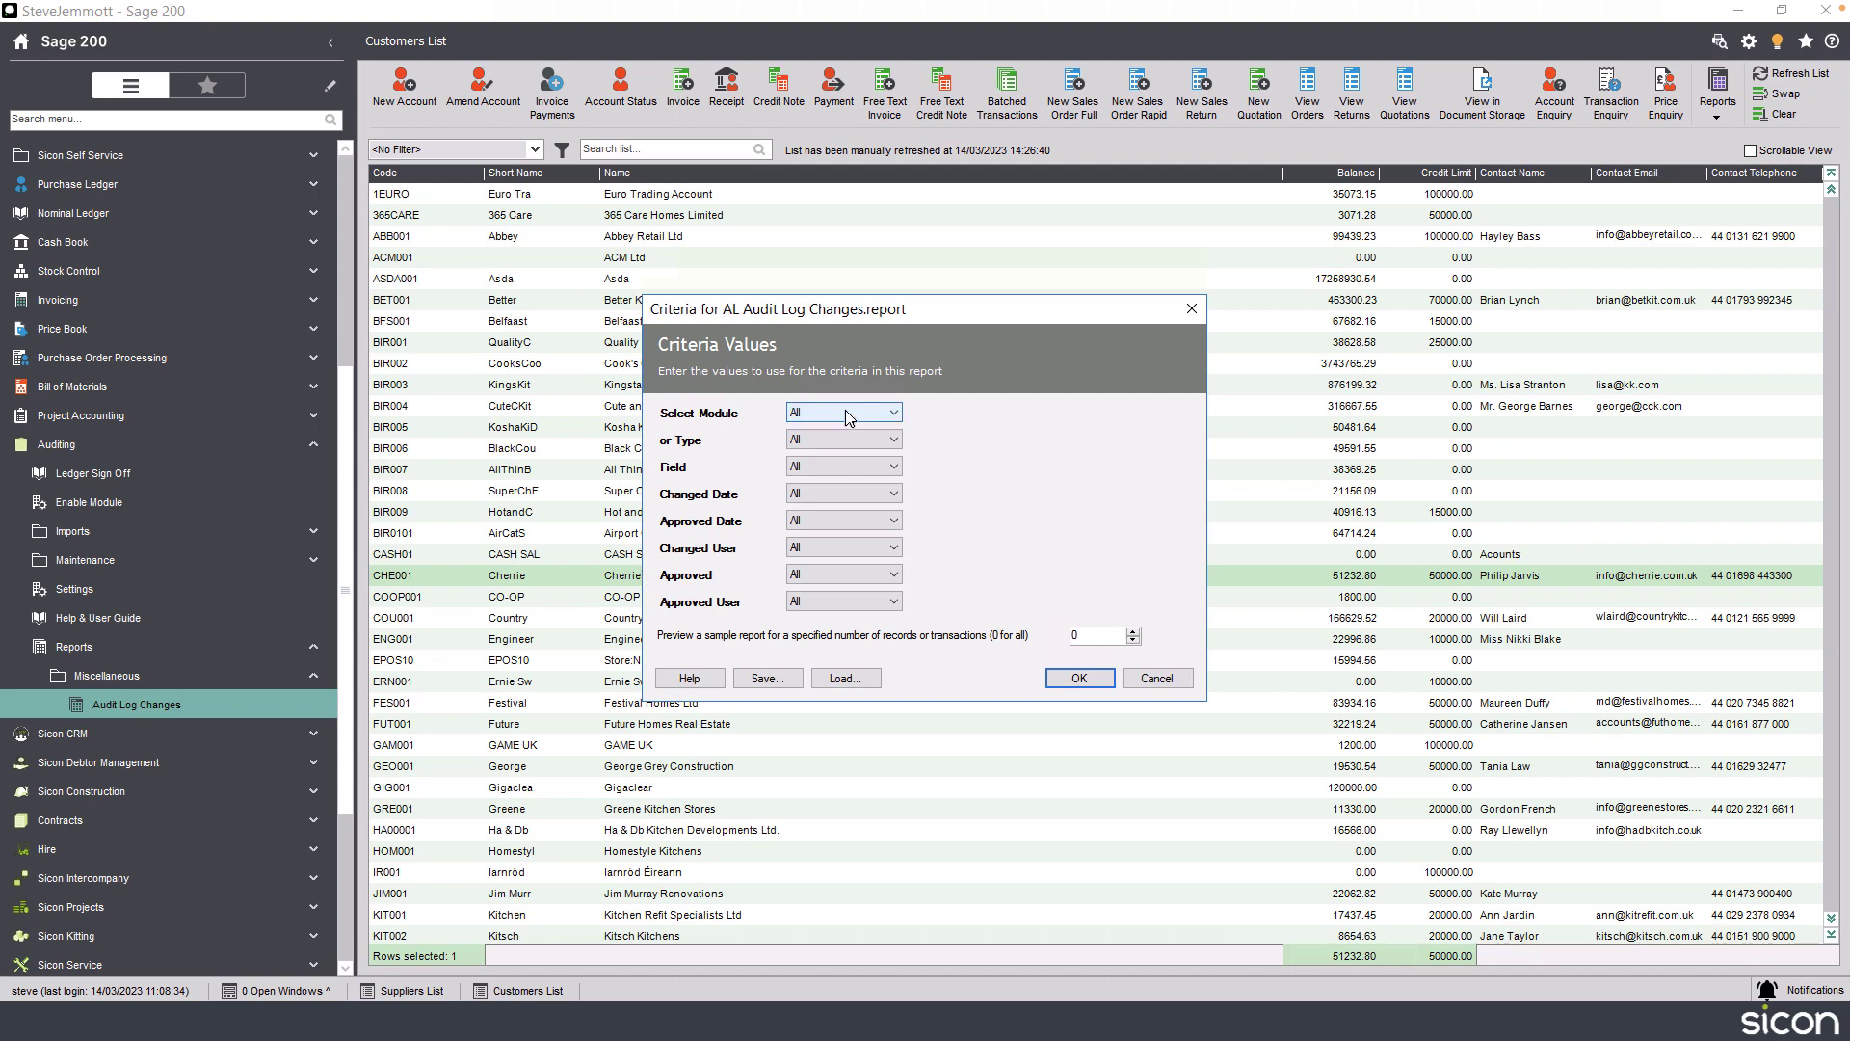
click(831, 455)
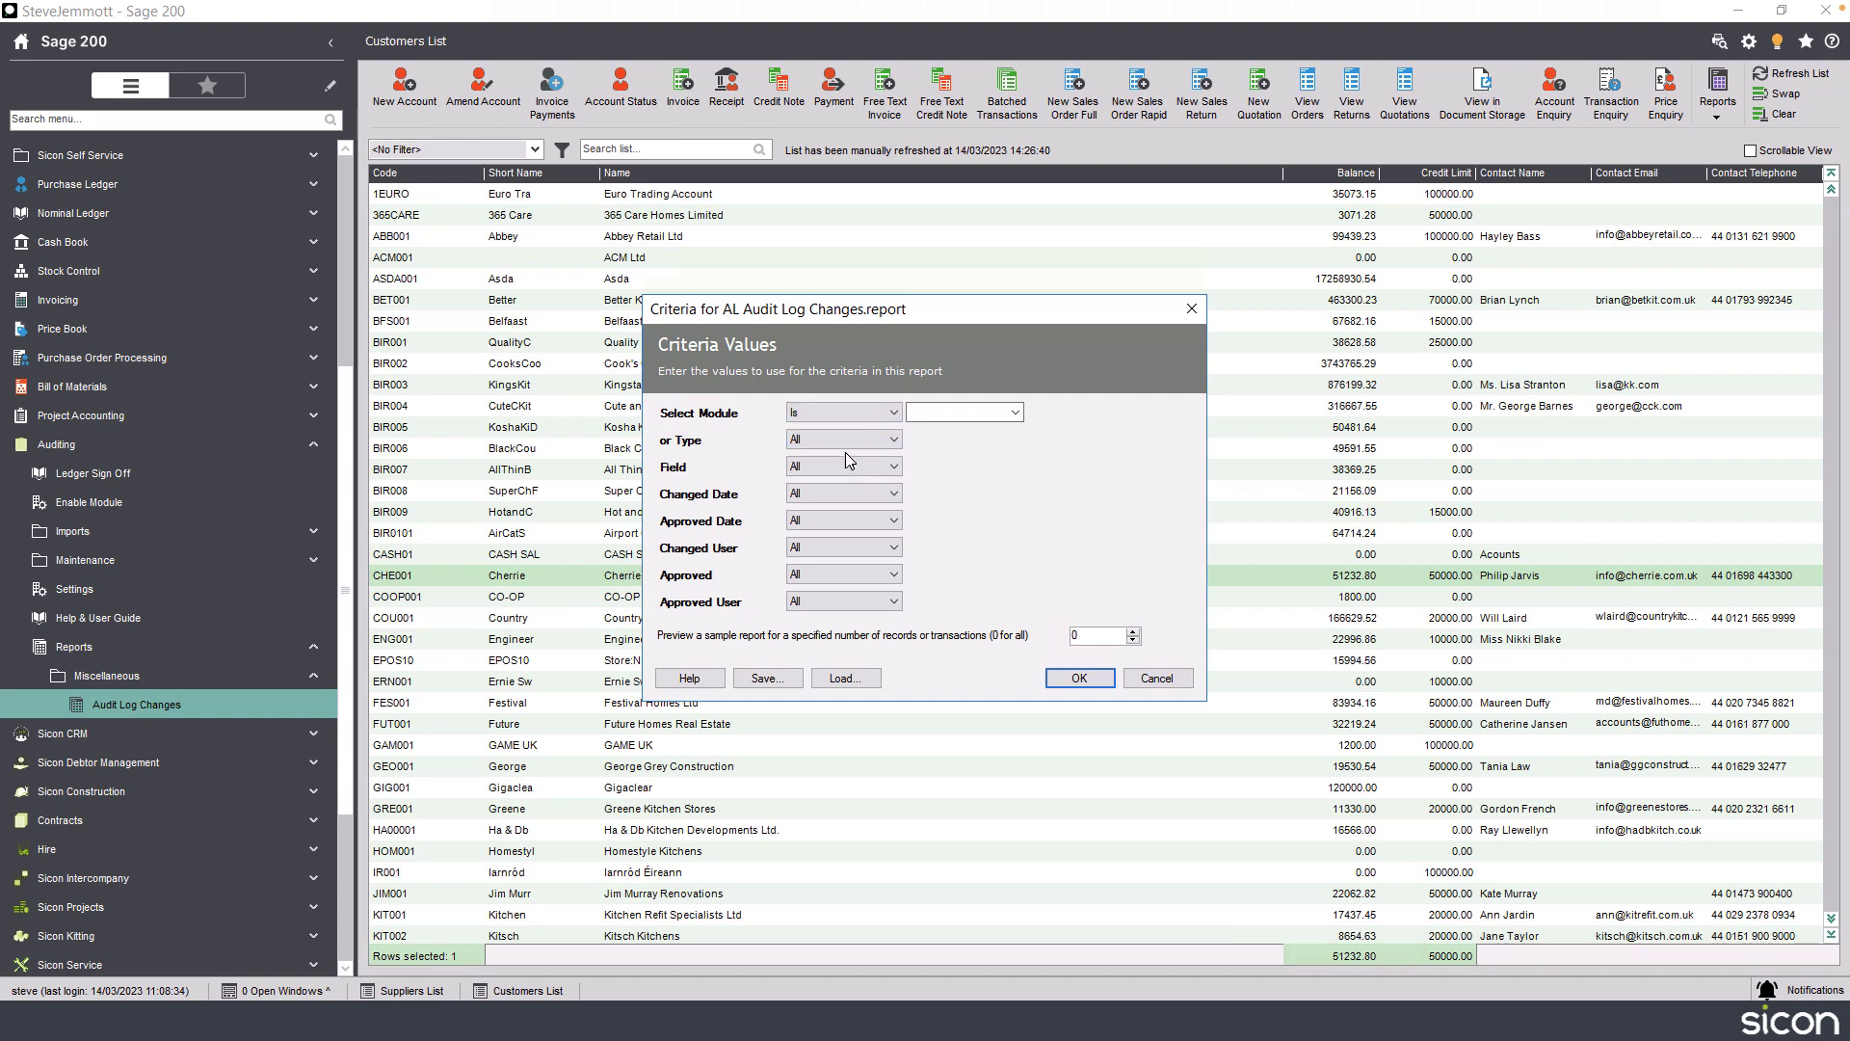
click(1015, 412)
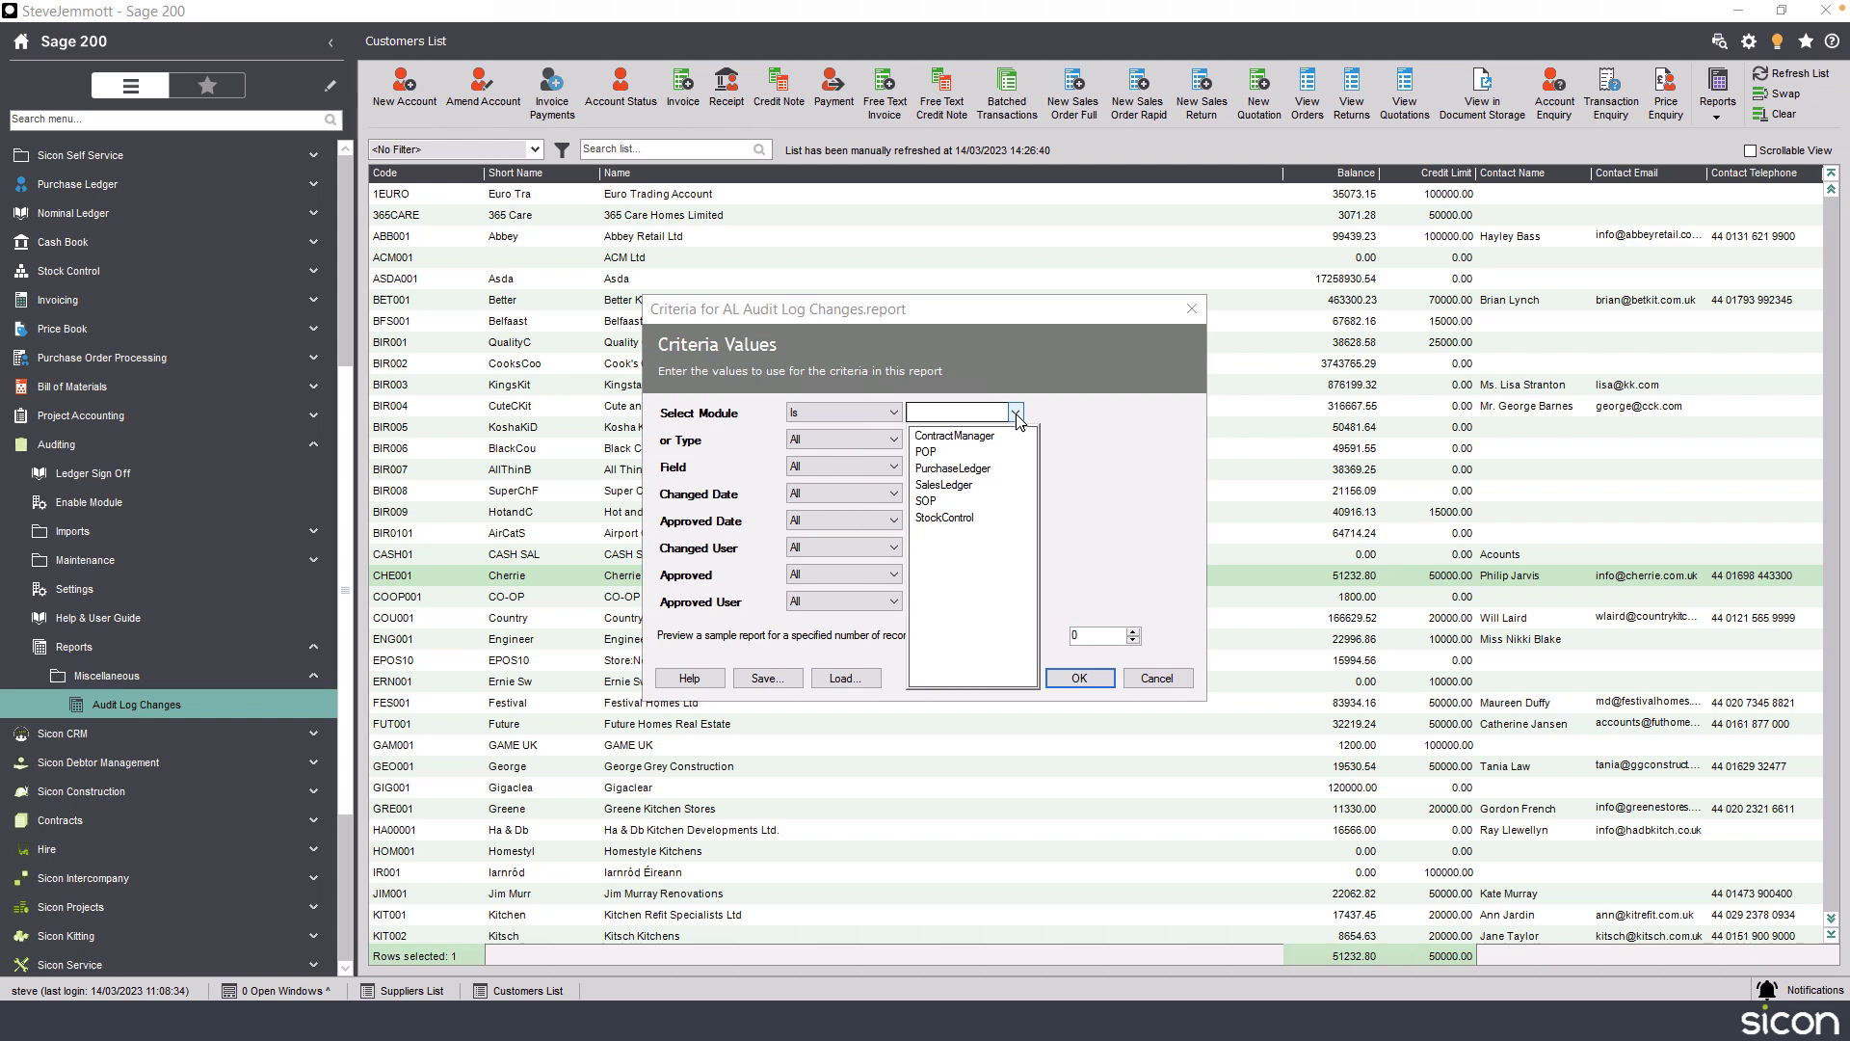
click(955, 472)
click(1078, 679)
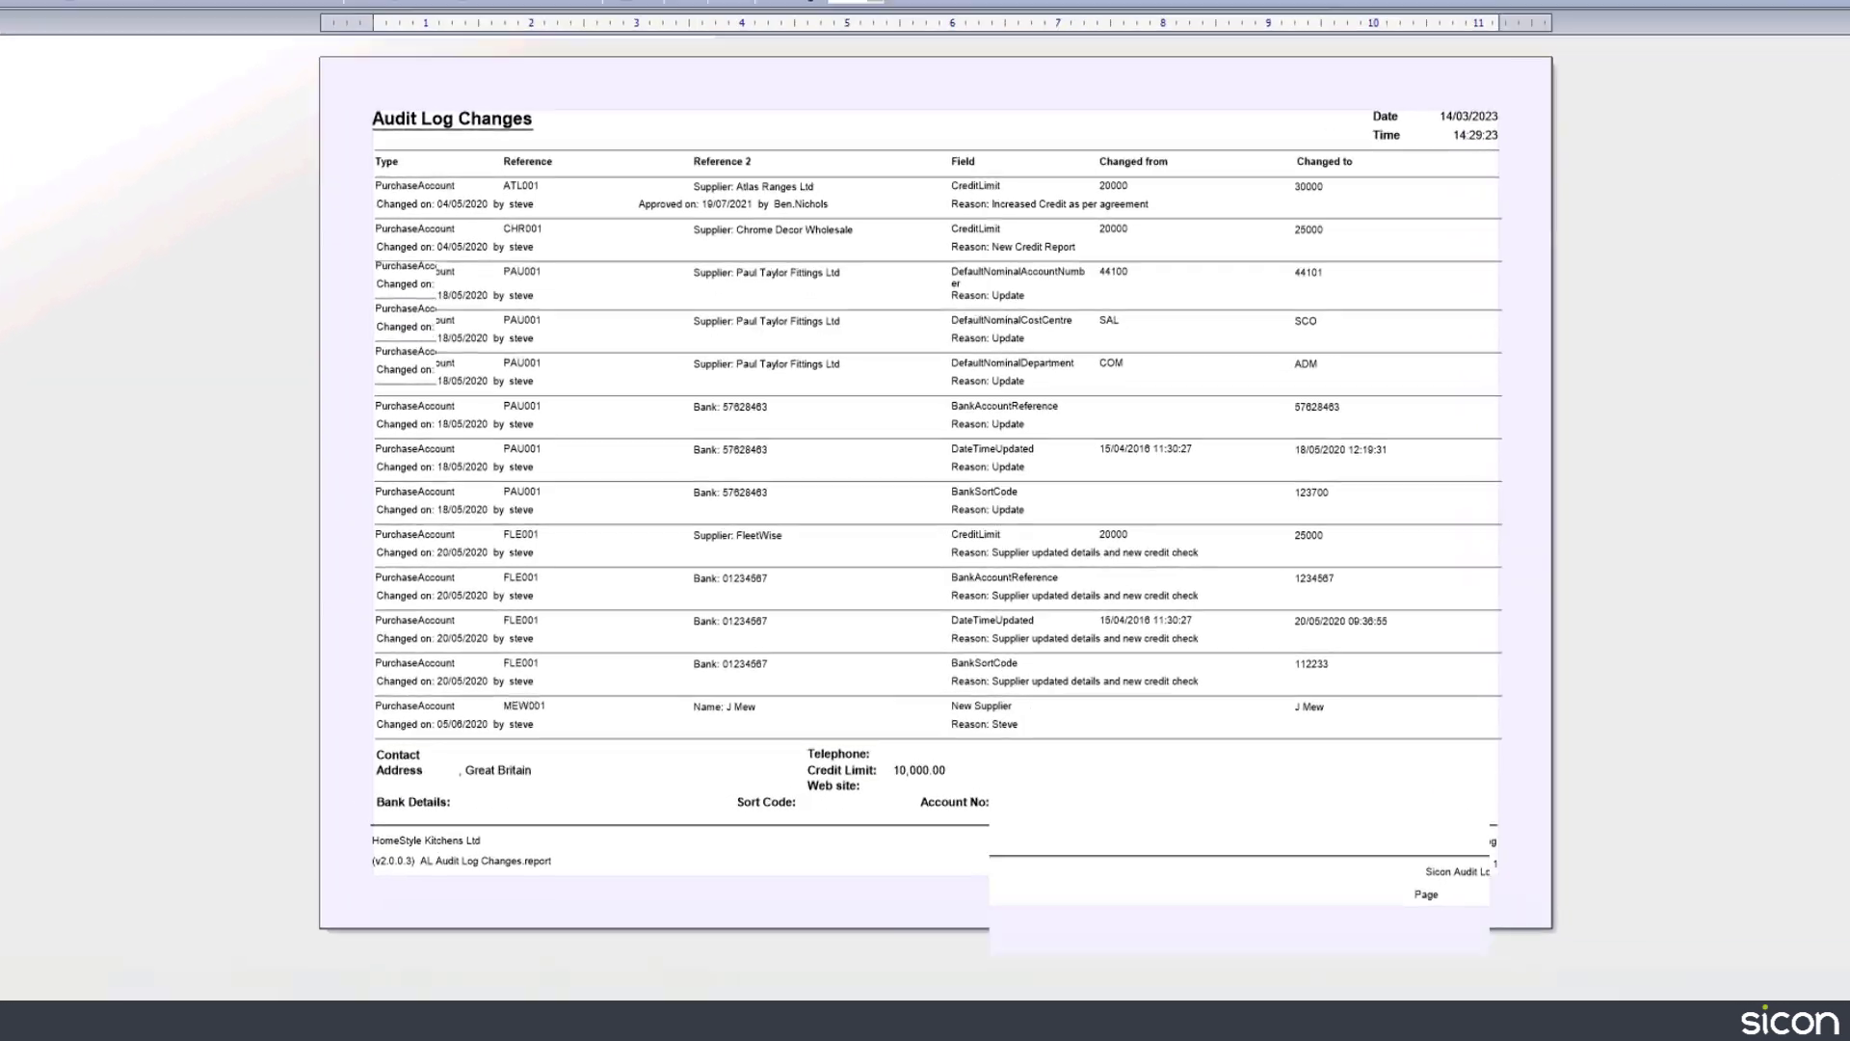
click(1795, 953)
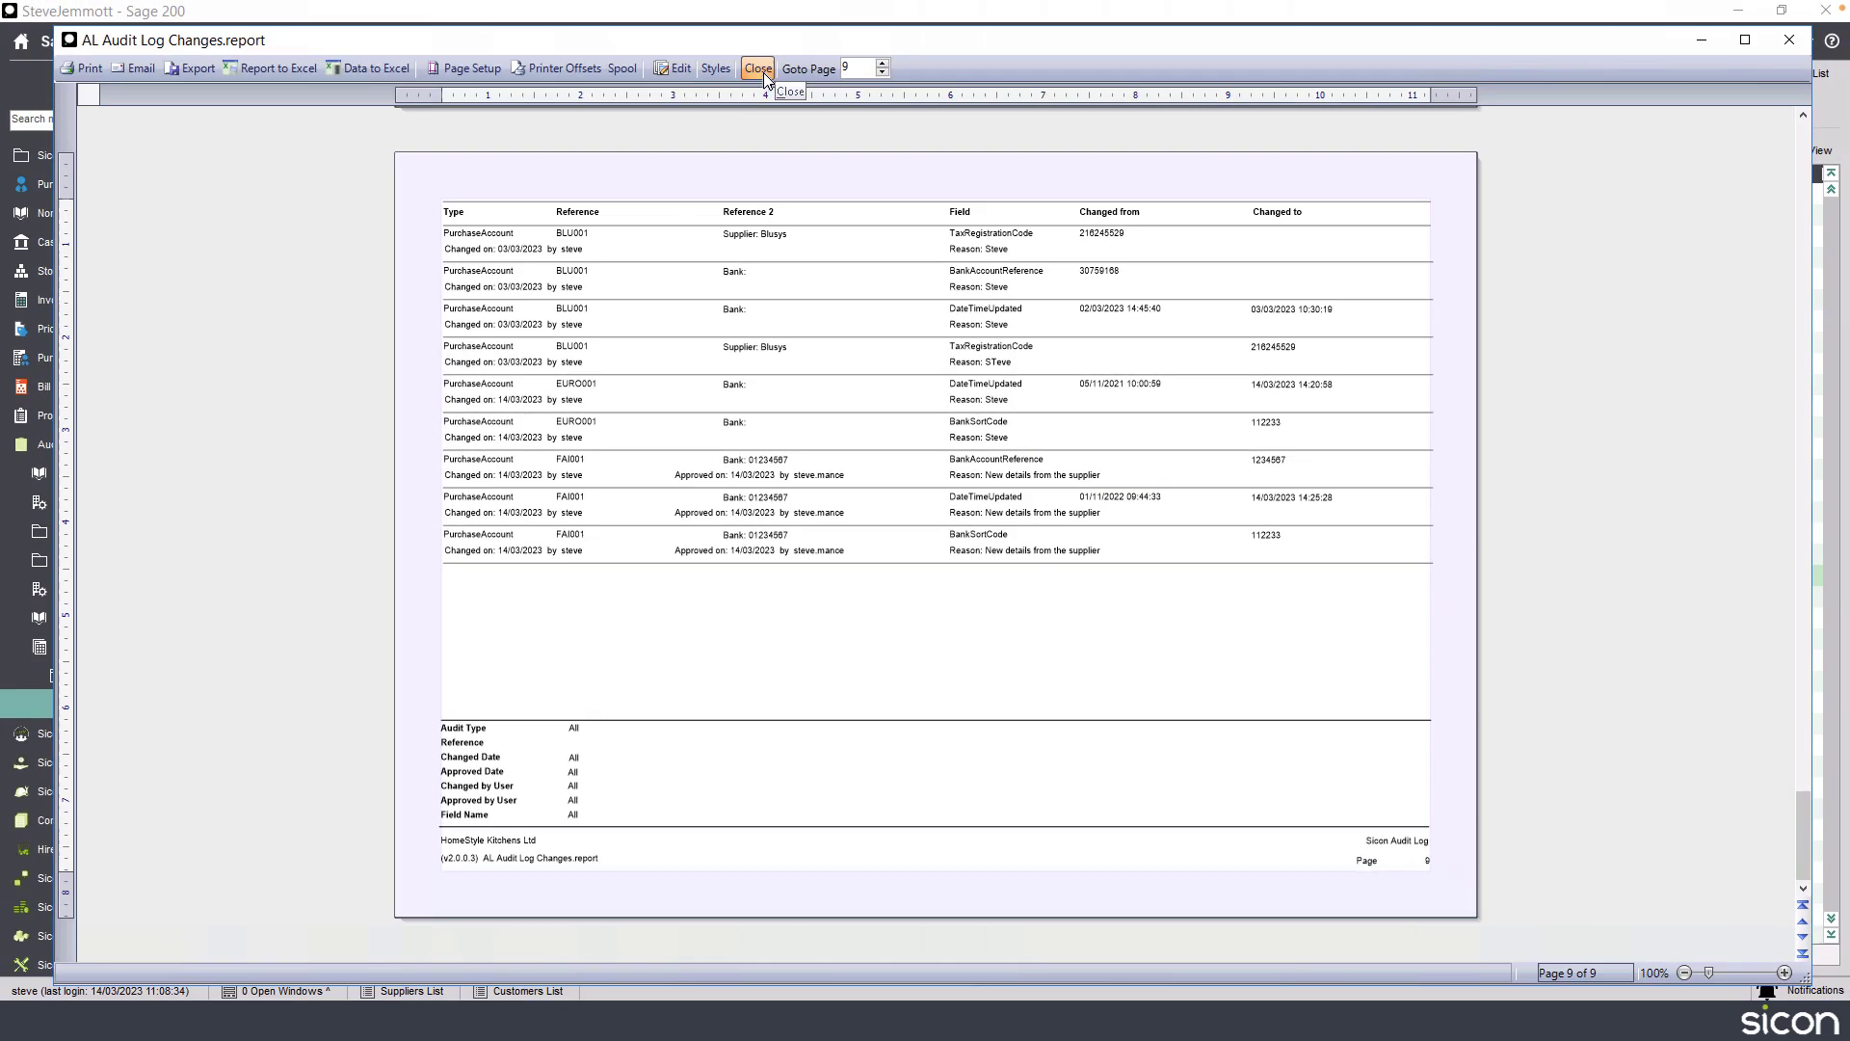
click(763, 72)
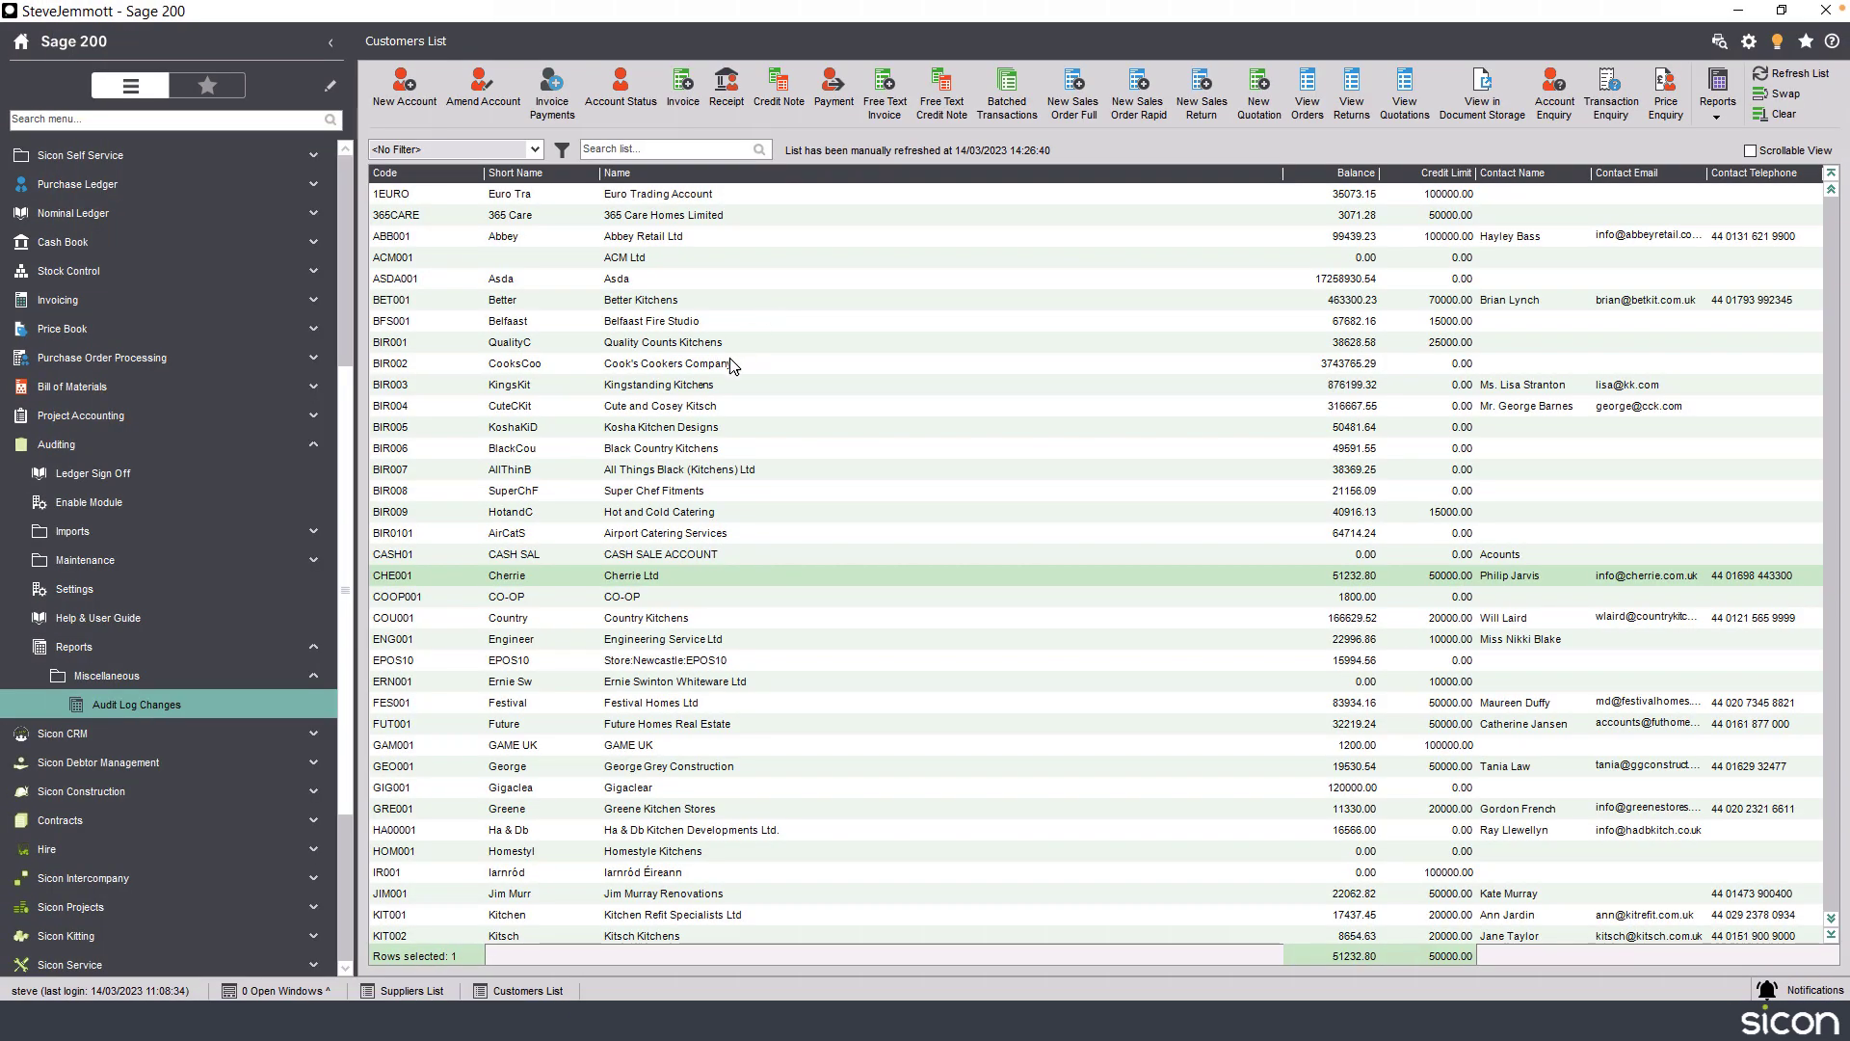
Run the Audit Log Changes report again, this time filtered to the SalesLedger module.
click(157, 711)
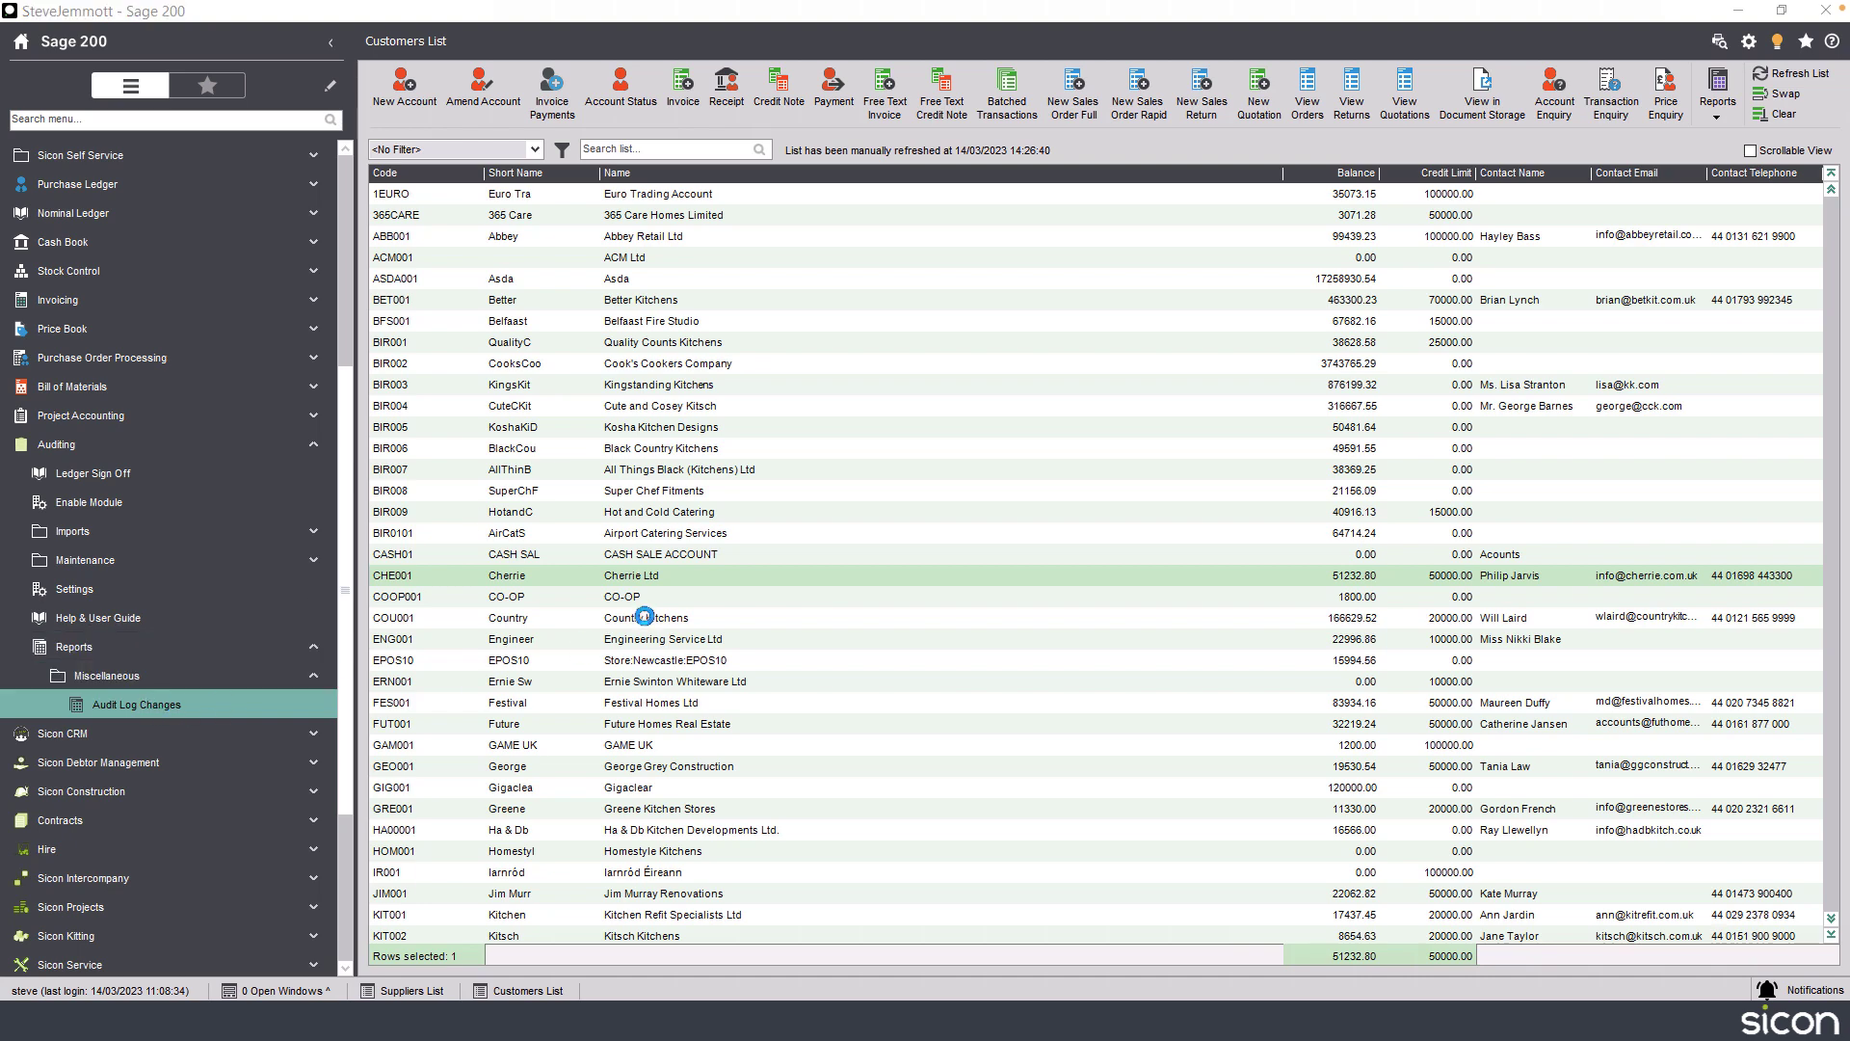
click(858, 413)
click(853, 455)
click(1015, 414)
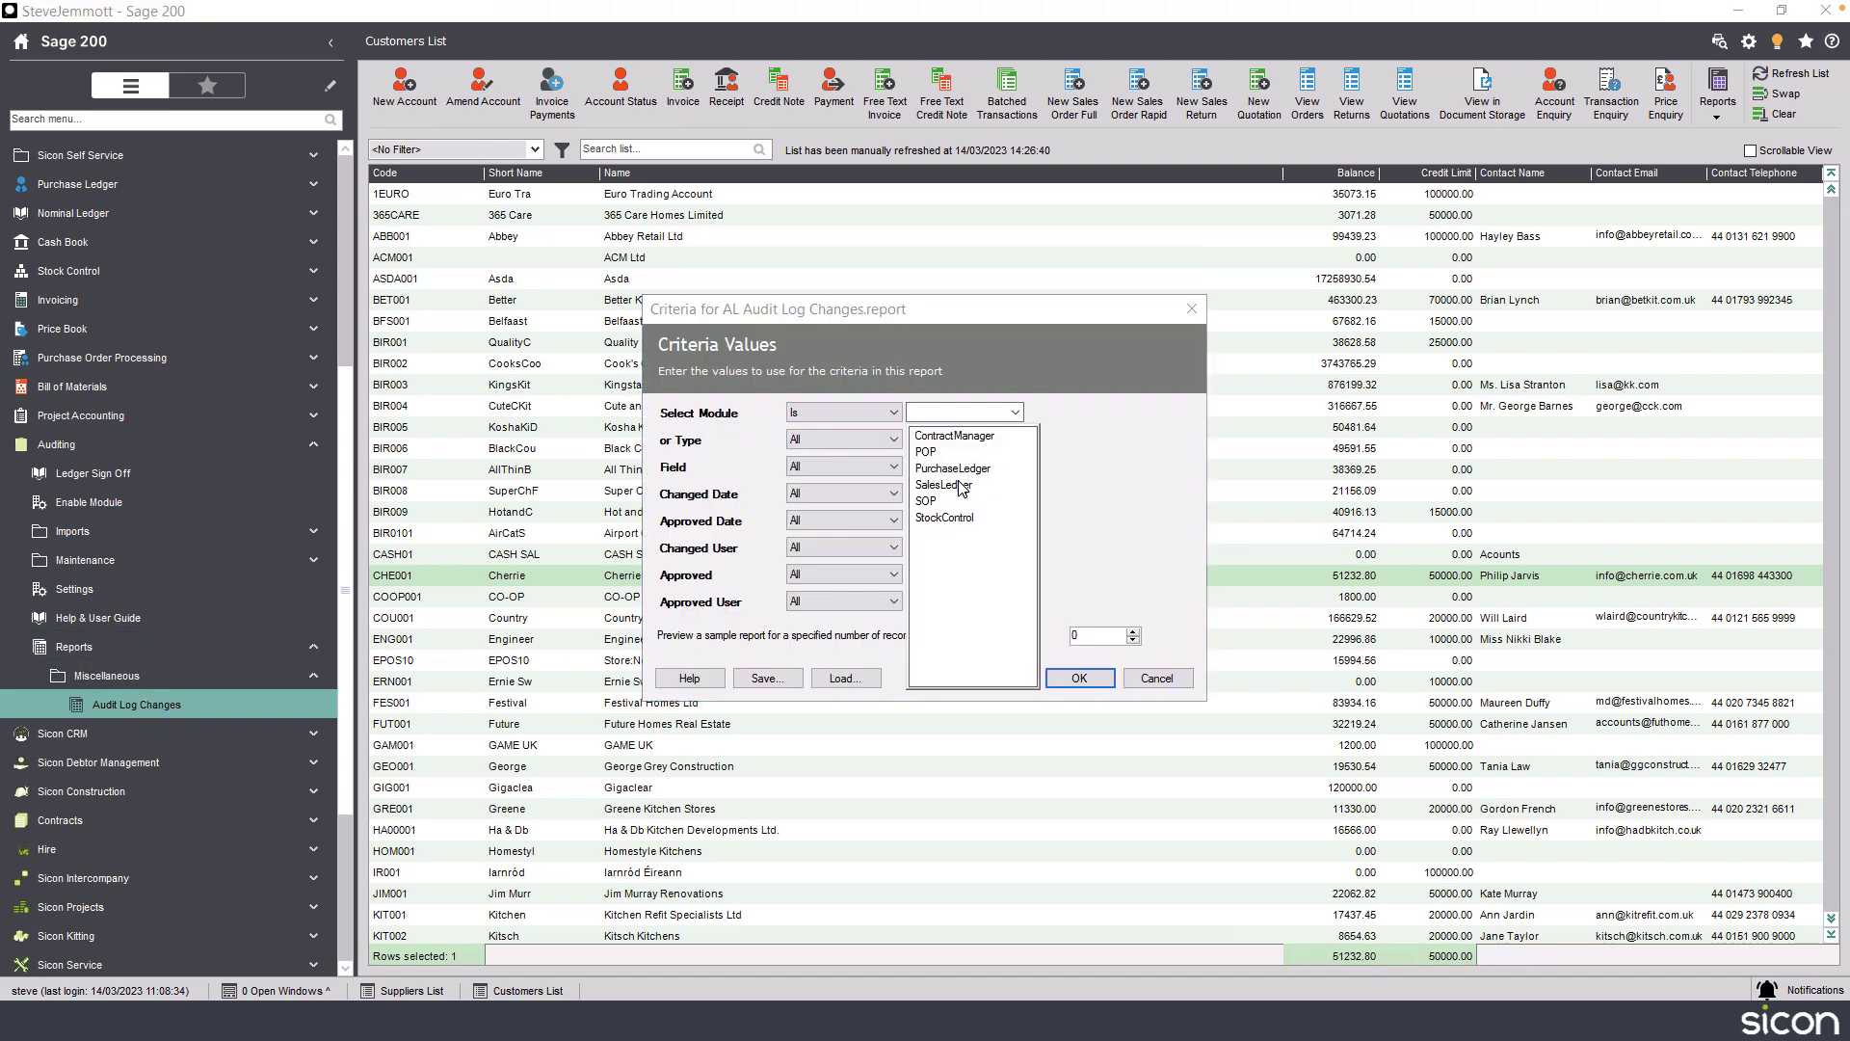
click(963, 485)
click(1093, 678)
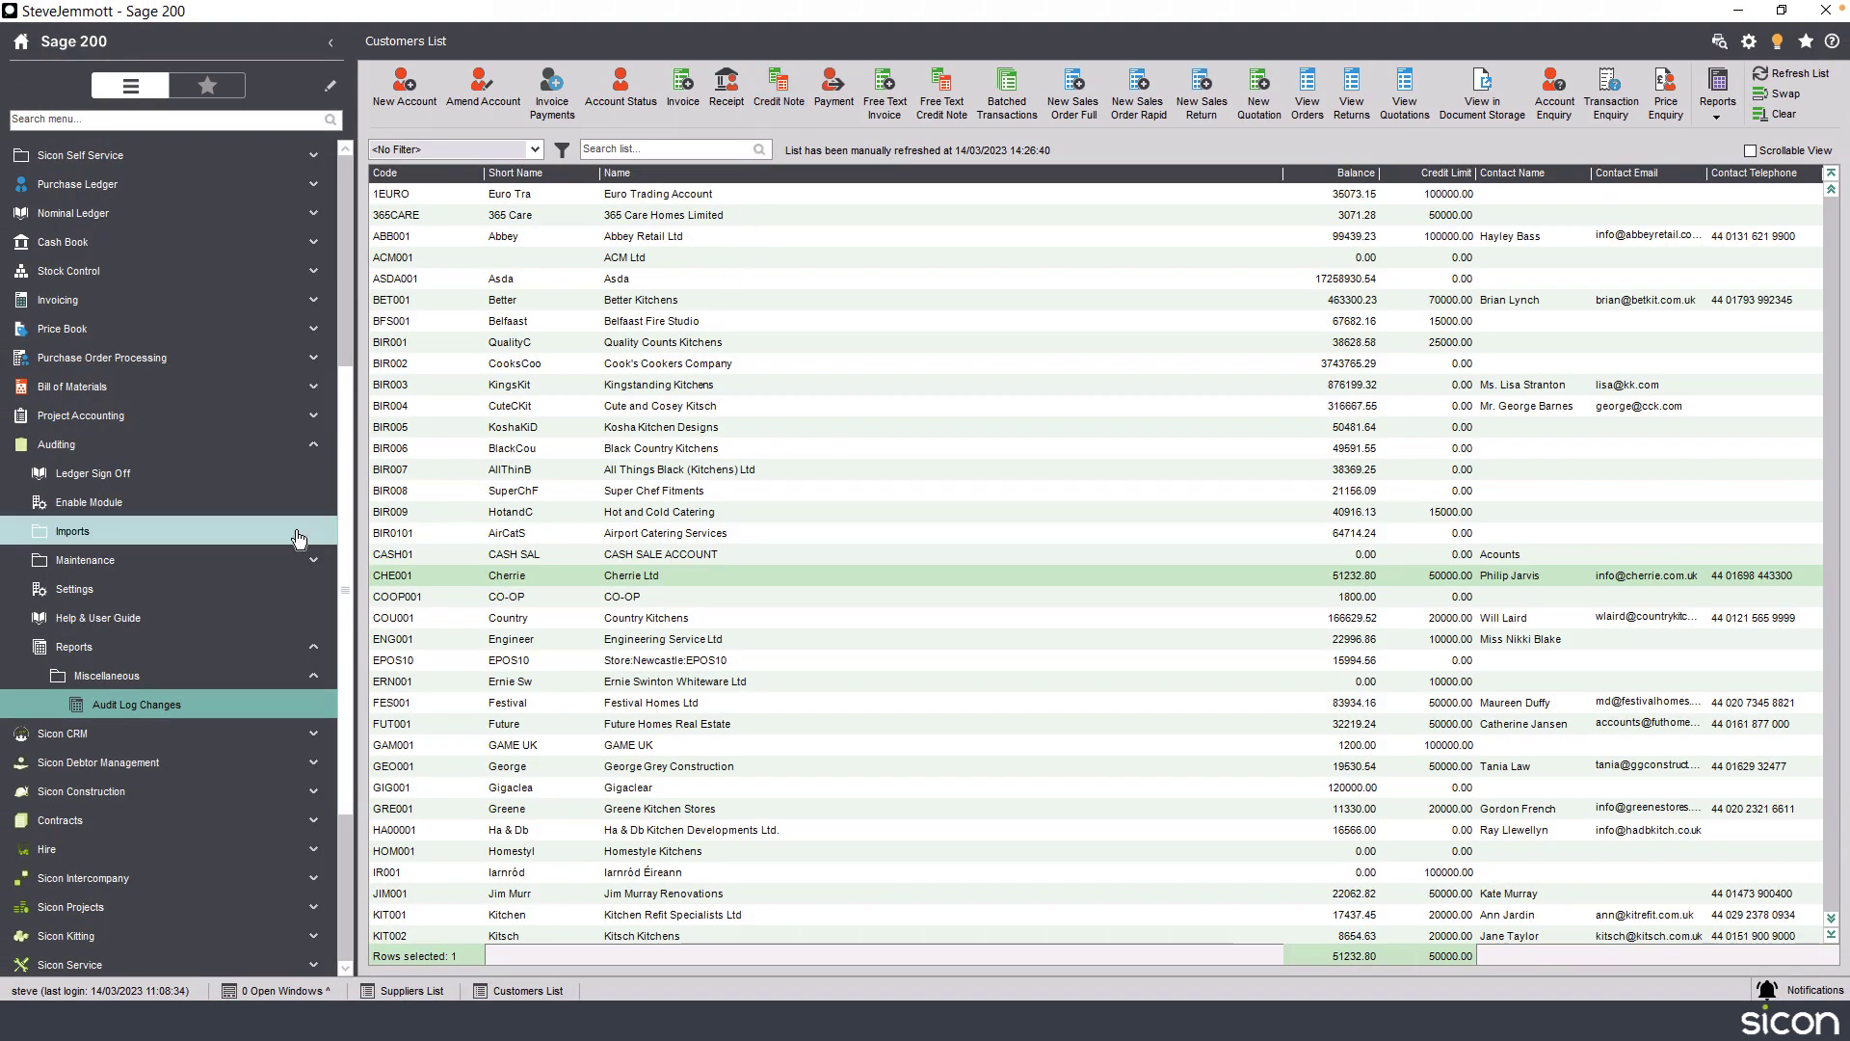
Expand the Imports and Maintenance folders under Auditing to show Import Prices and Audit Log Reasons.
click(299, 539)
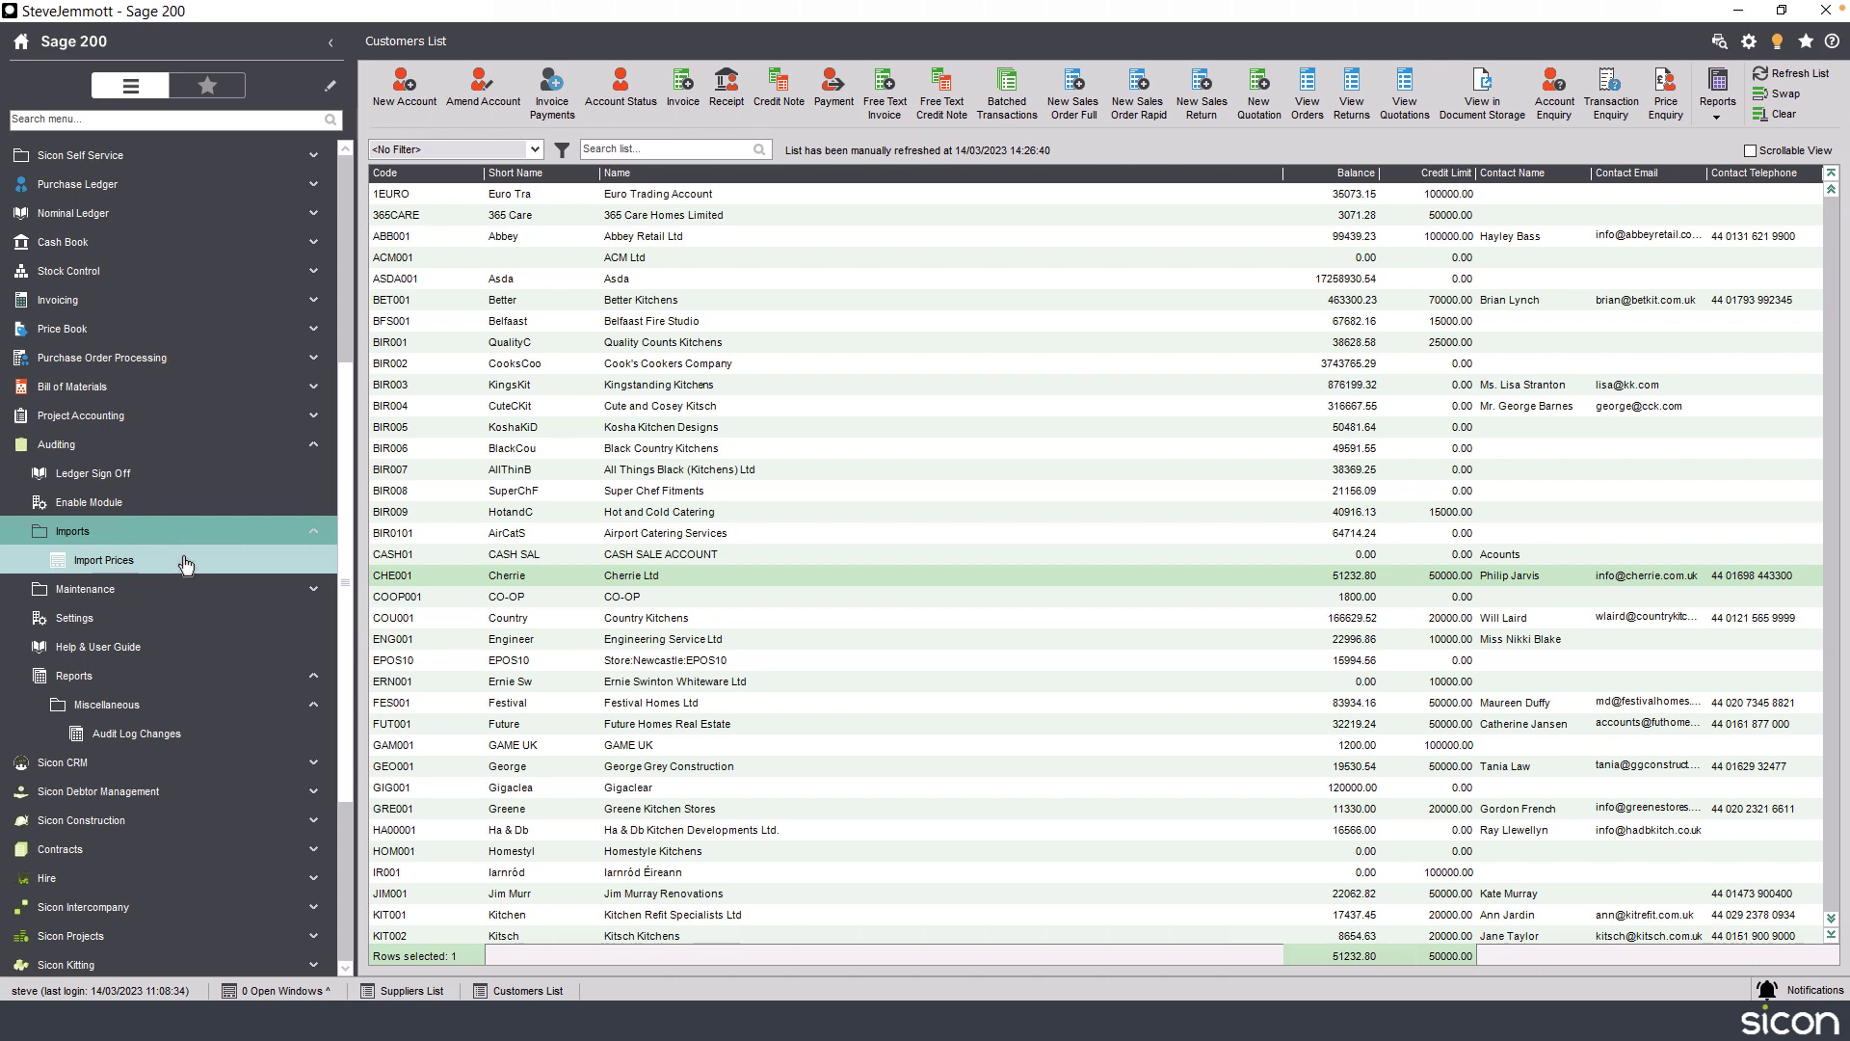
click(145, 589)
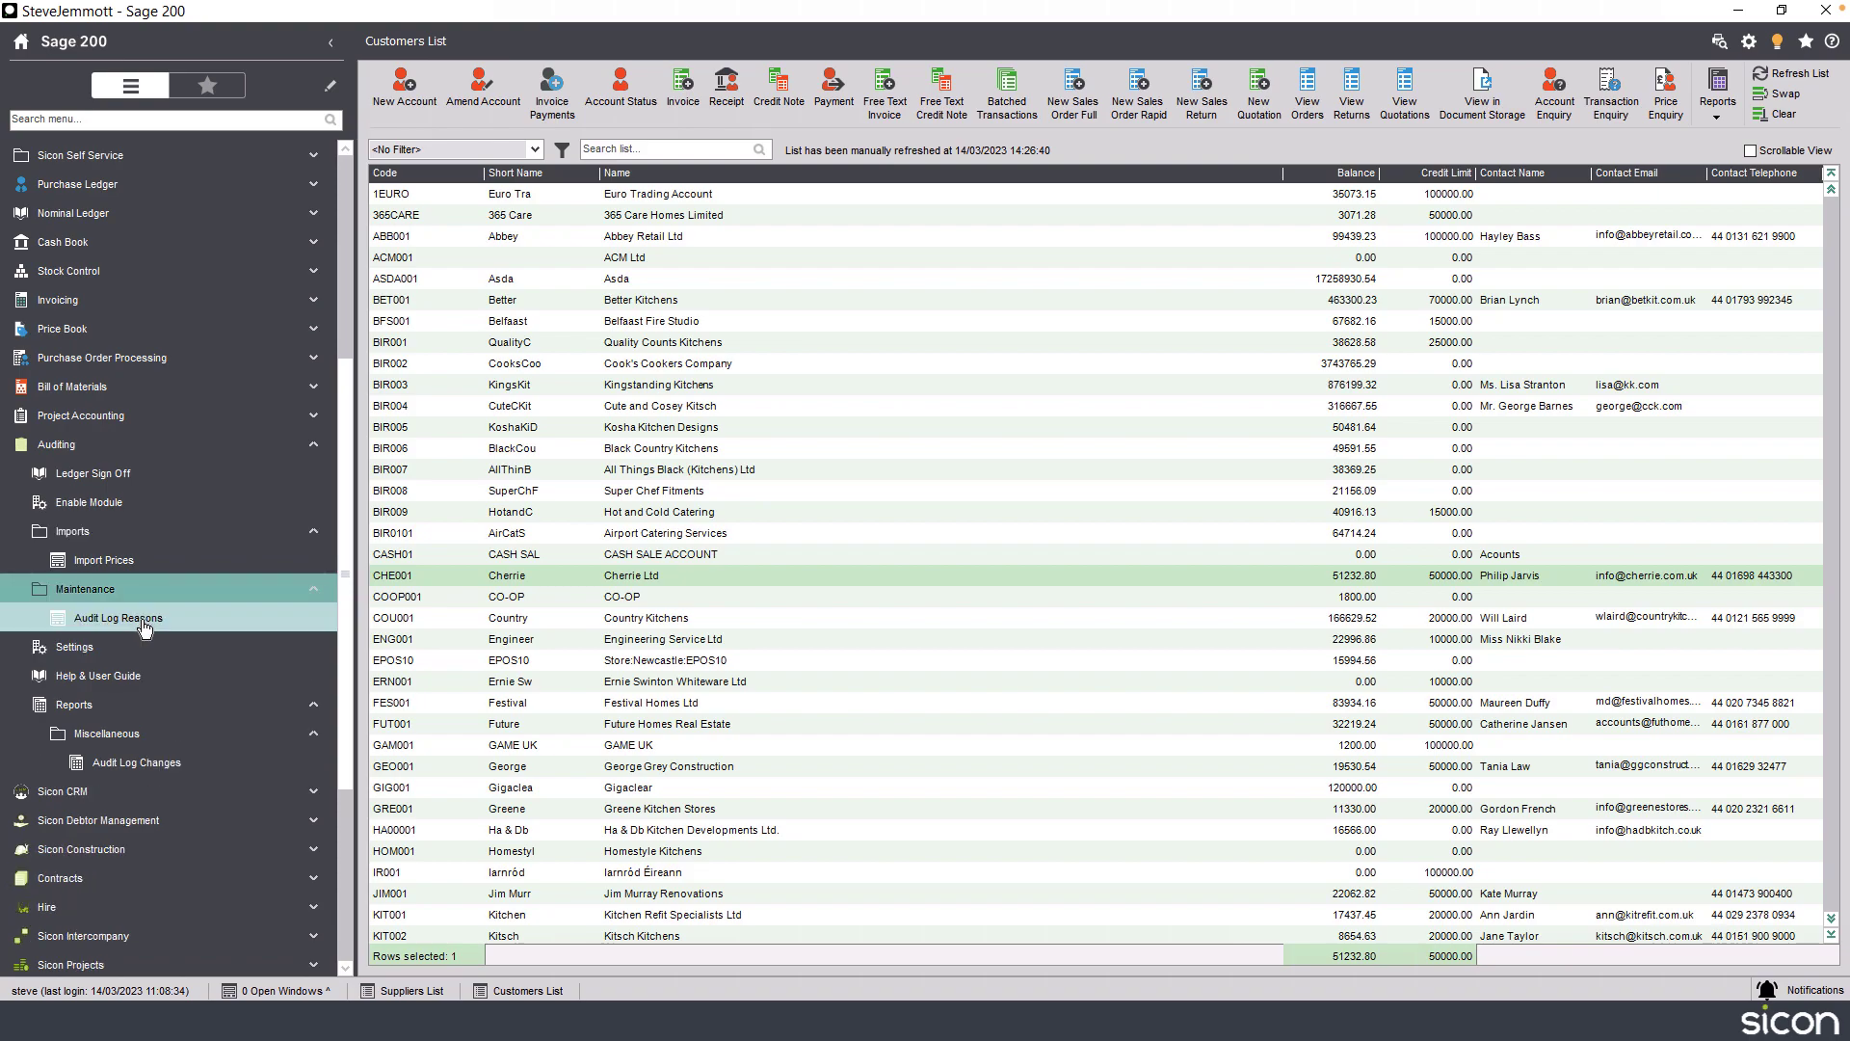
click(142, 618)
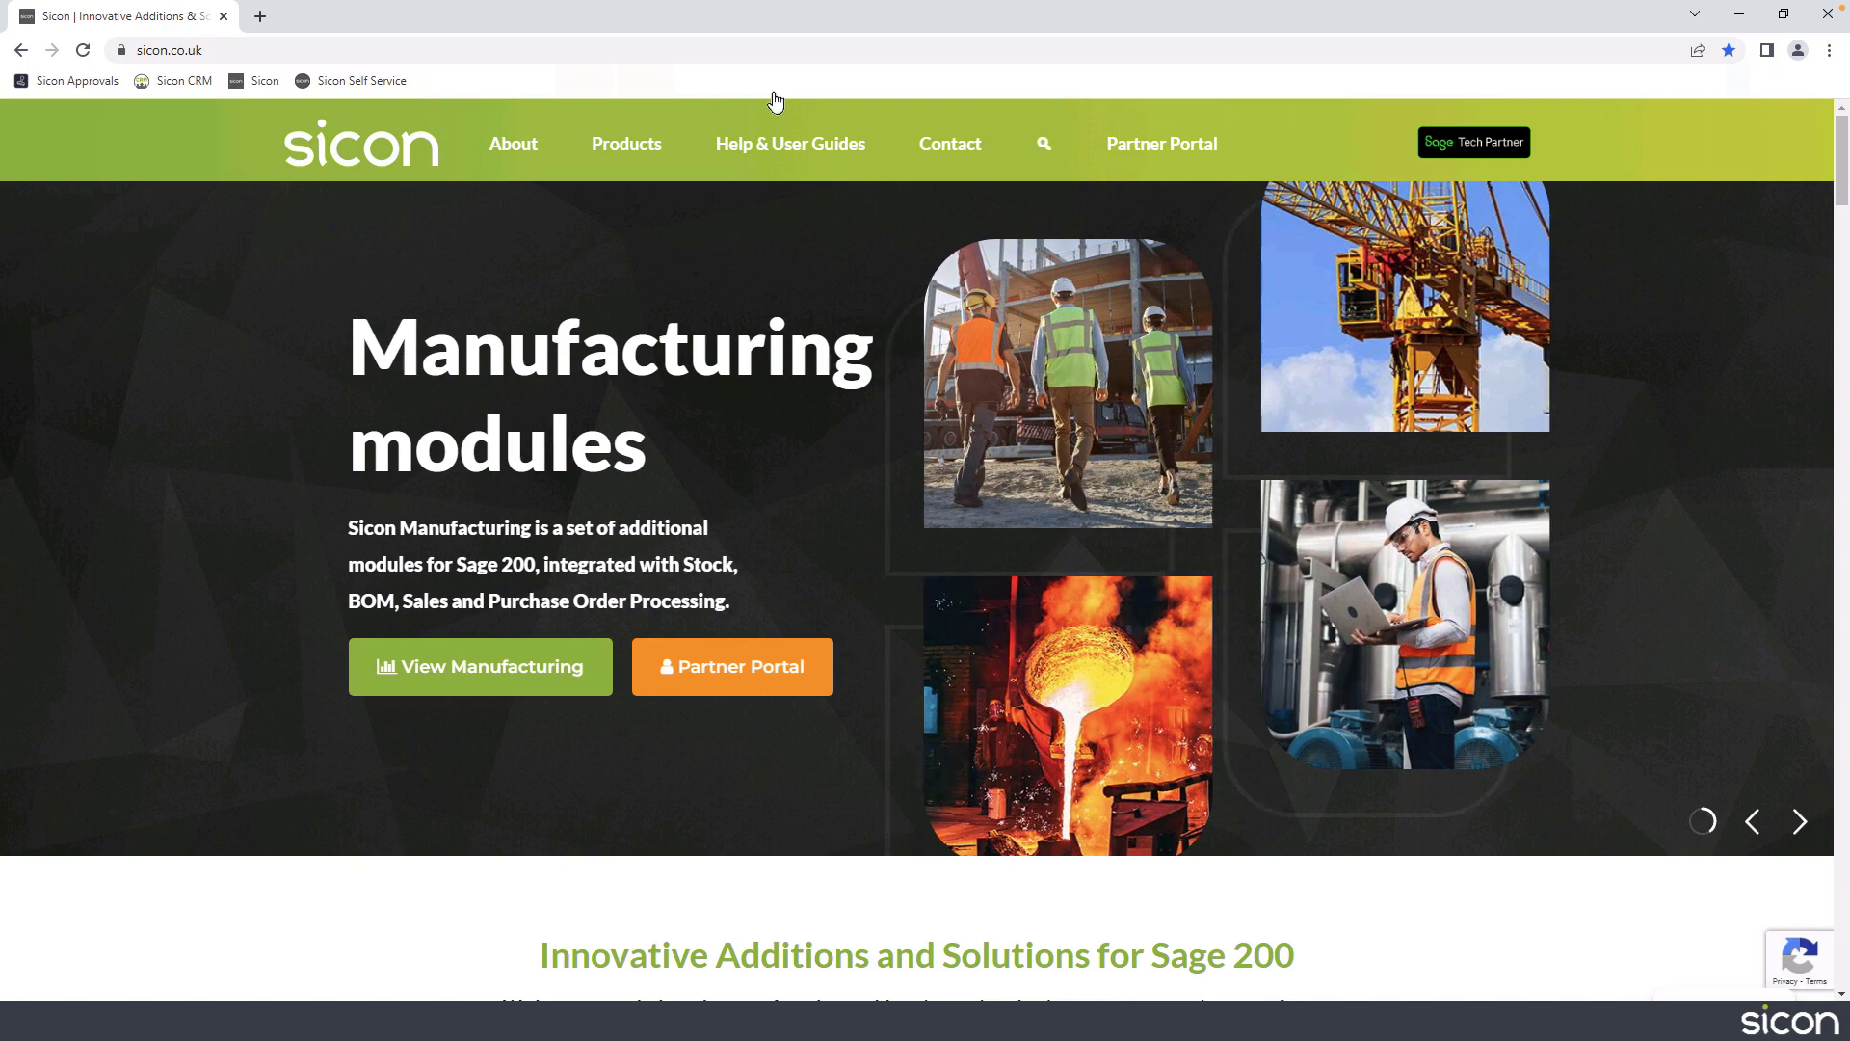
In the browser, open the Sicon Audit Log user guide's Audited Fields appendix and view the Customer and Customer Address sheet.
mouse_move(768, 142)
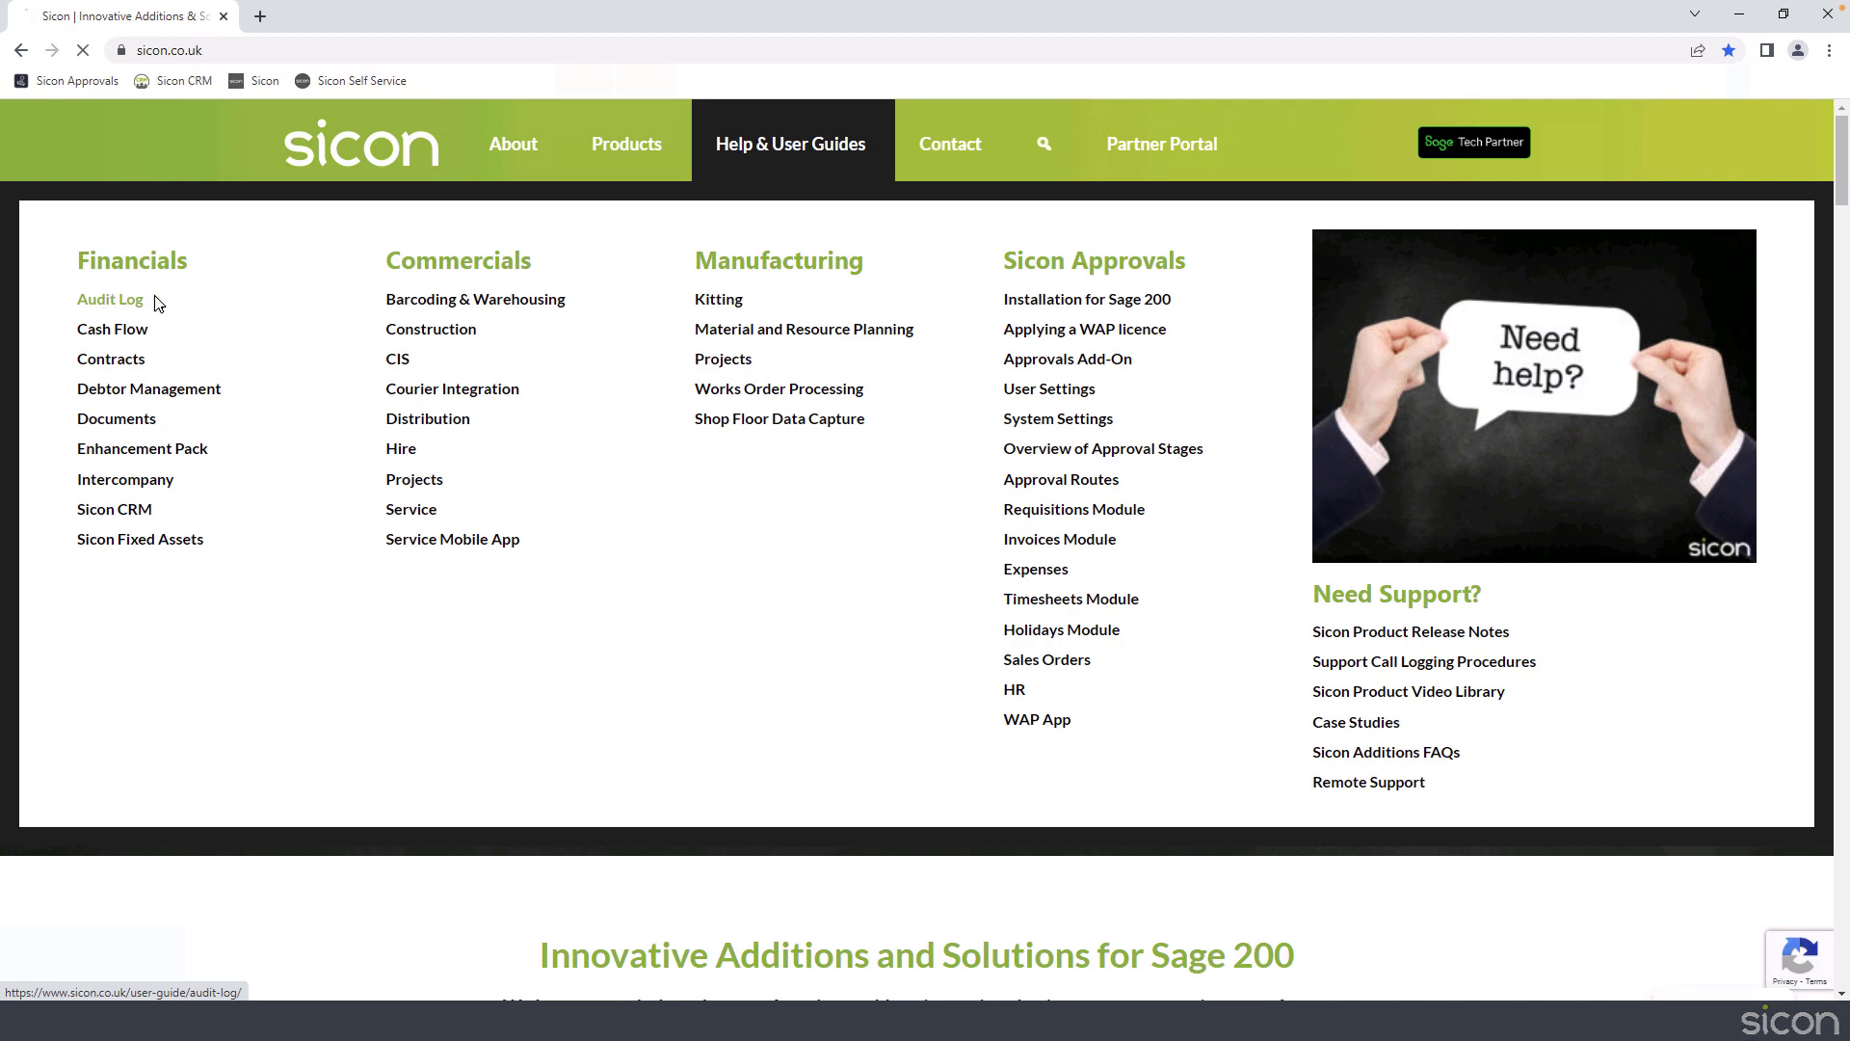
click(109, 300)
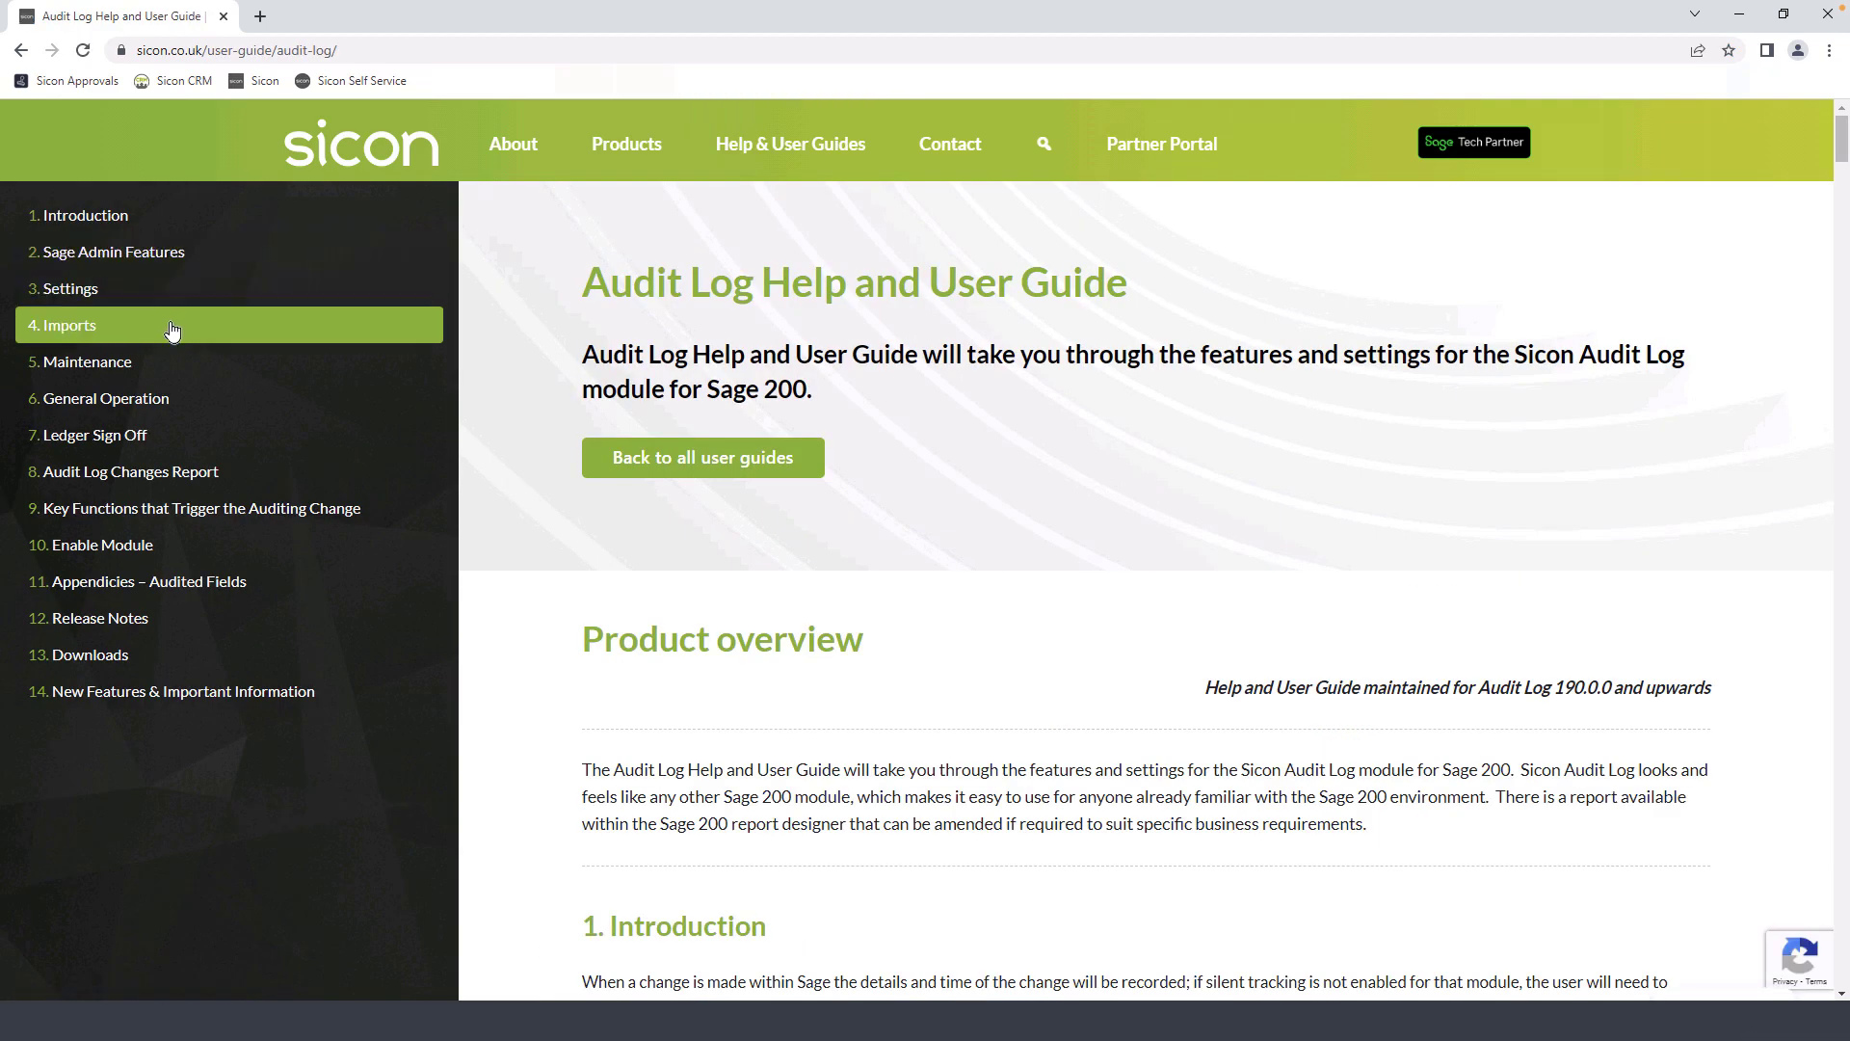
click(147, 585)
click(950, 416)
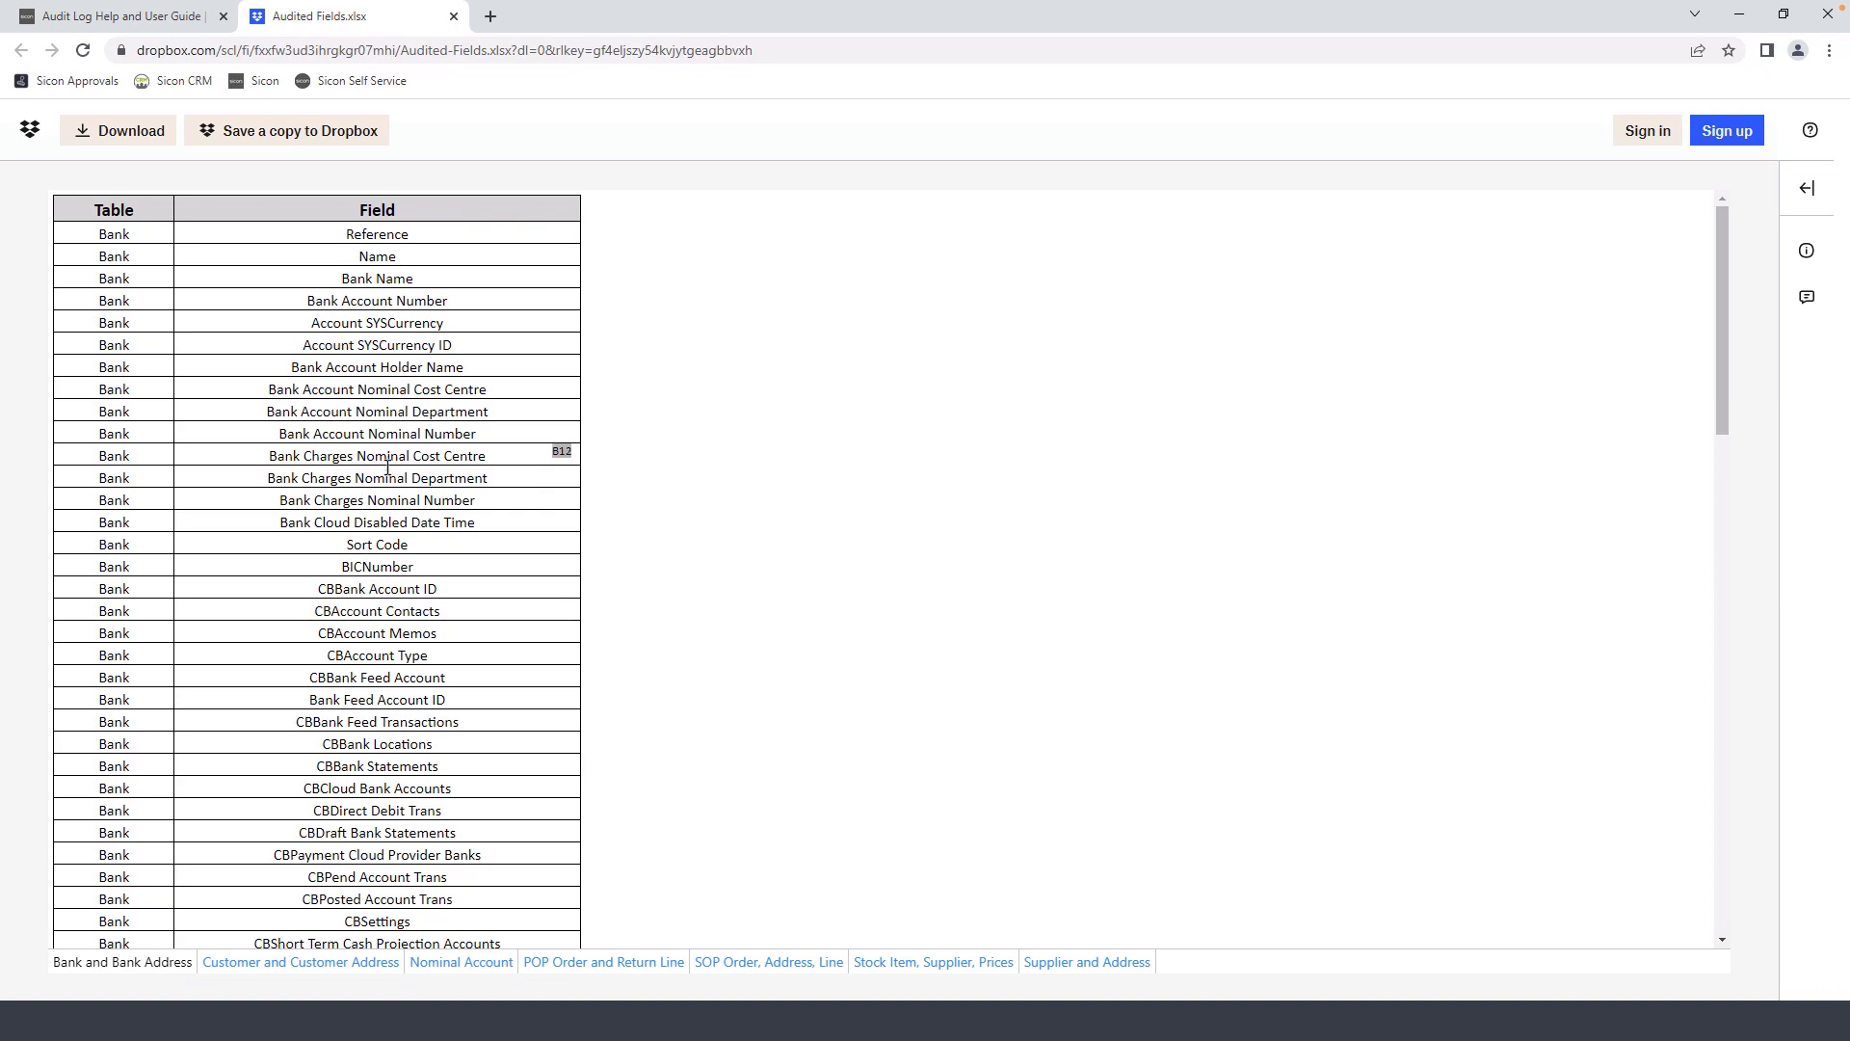
click(492, 964)
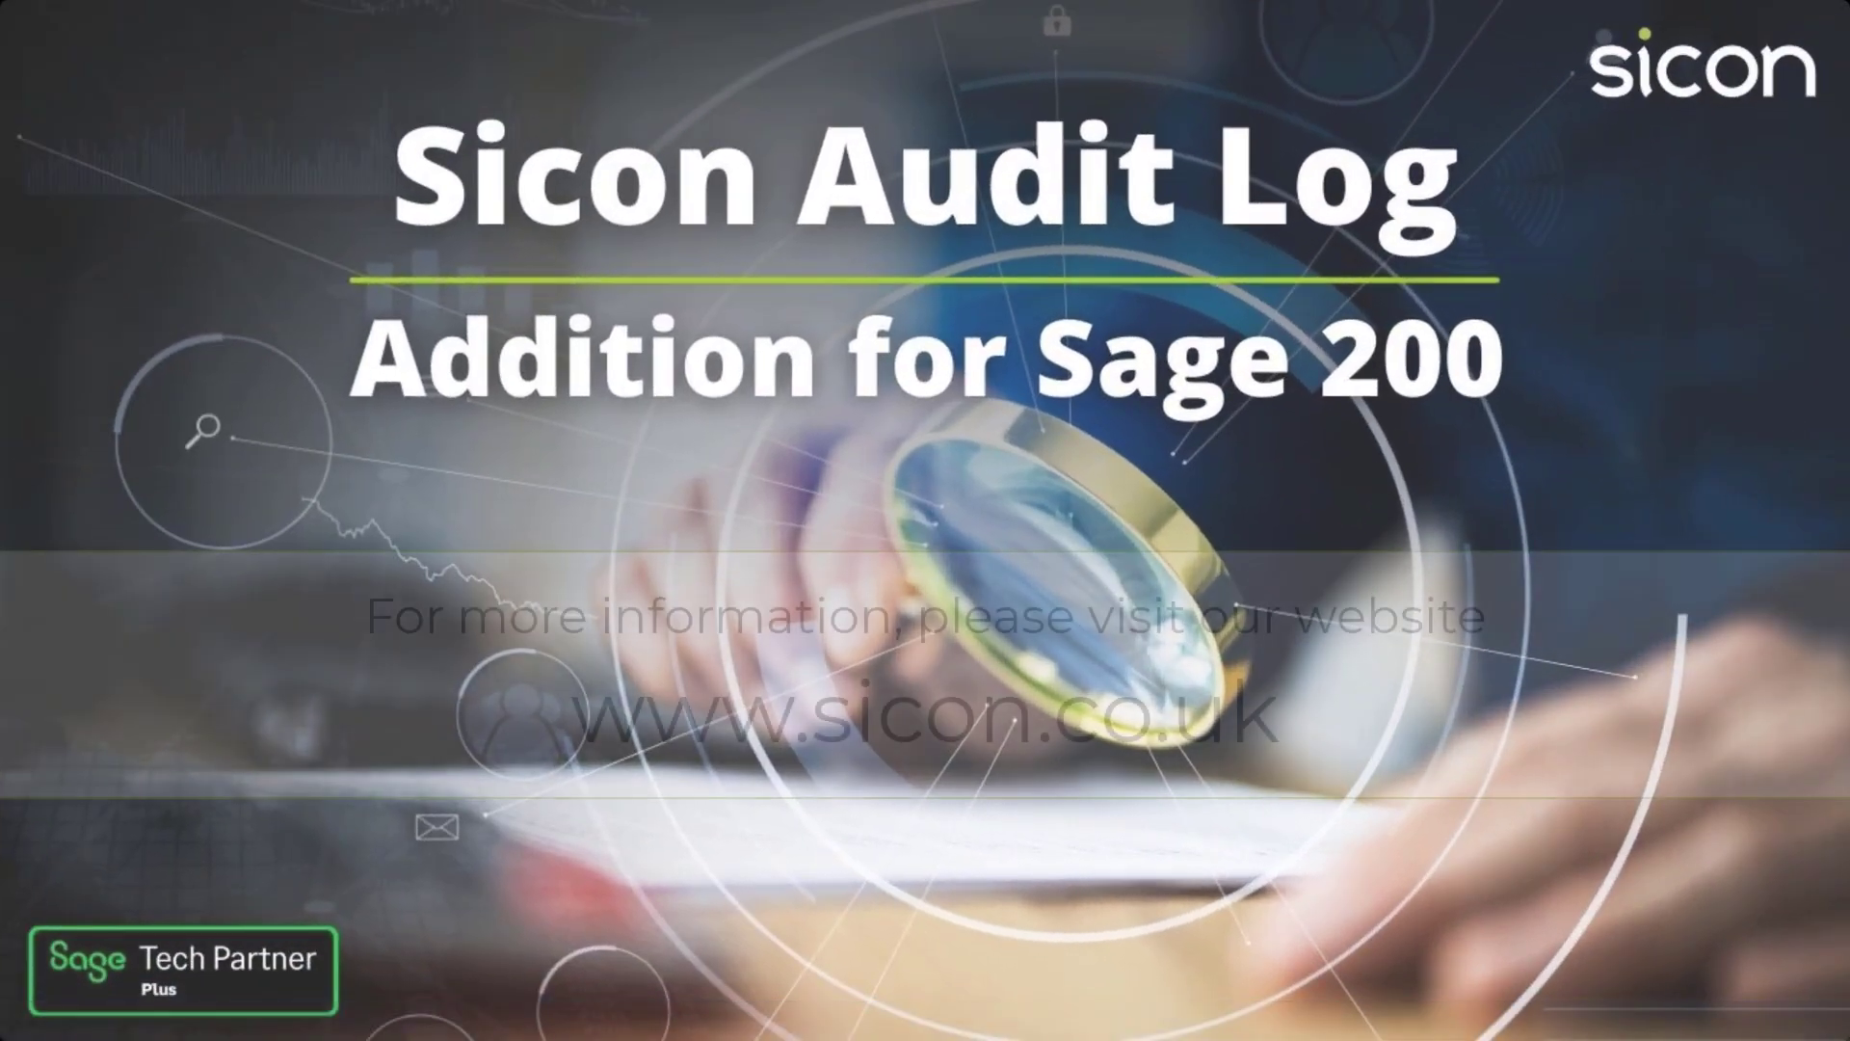